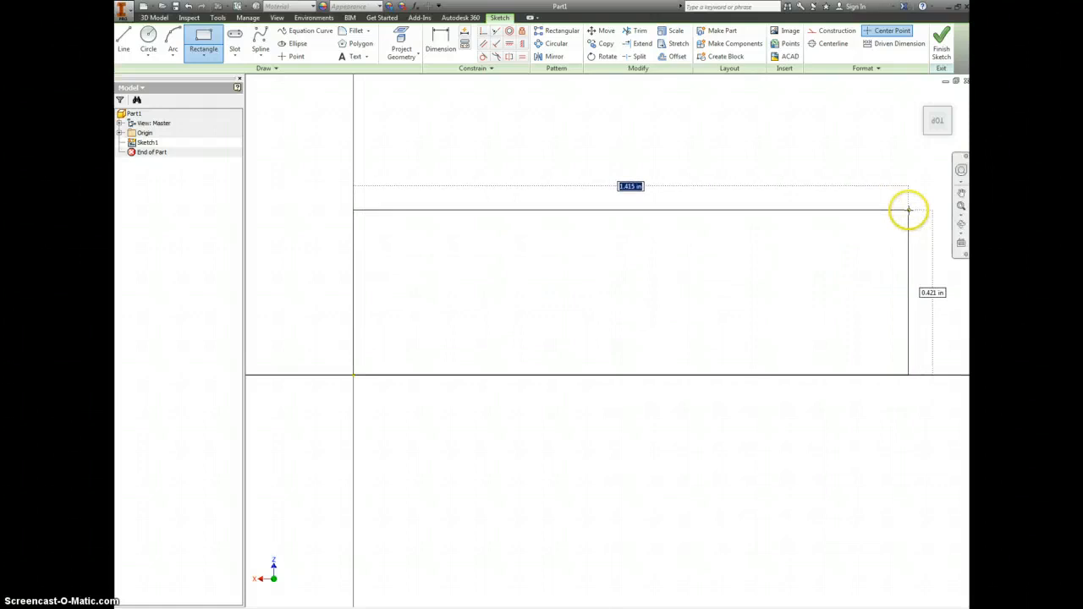
Sketch a rectangle about 1.415 by 0.421 in from the origin and set its height to 2.25+.125 in
left_click(908, 210)
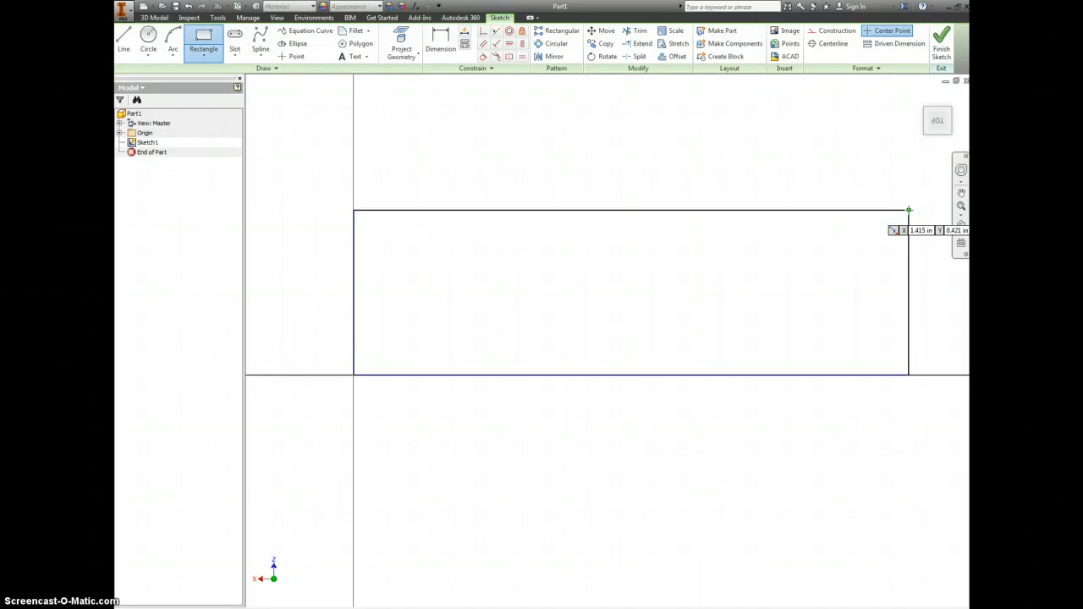
key("d")
left_click(352, 239)
left_click(318, 245)
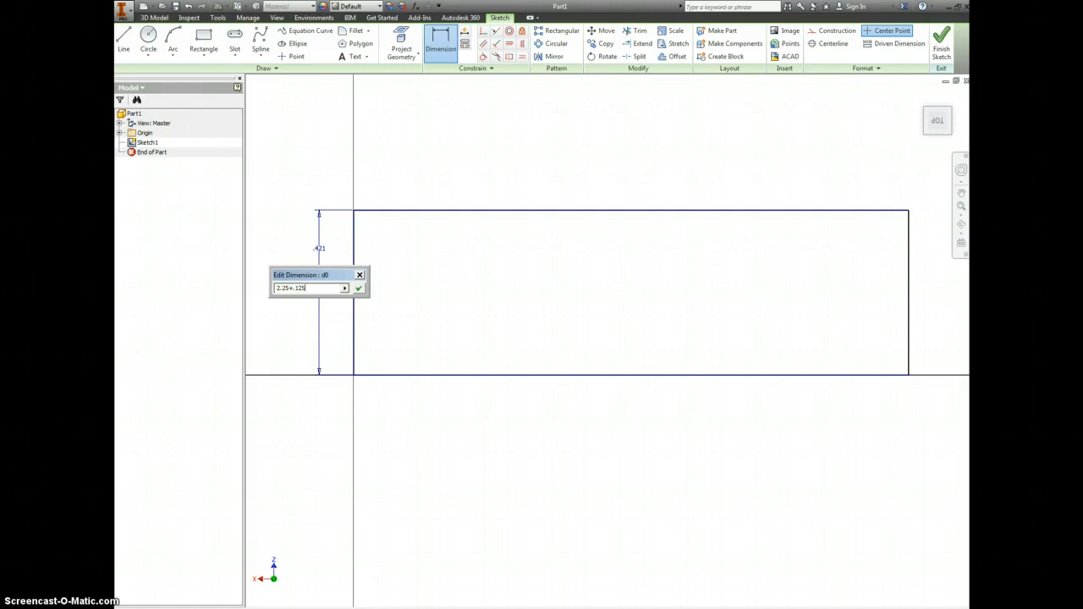
key("Return")
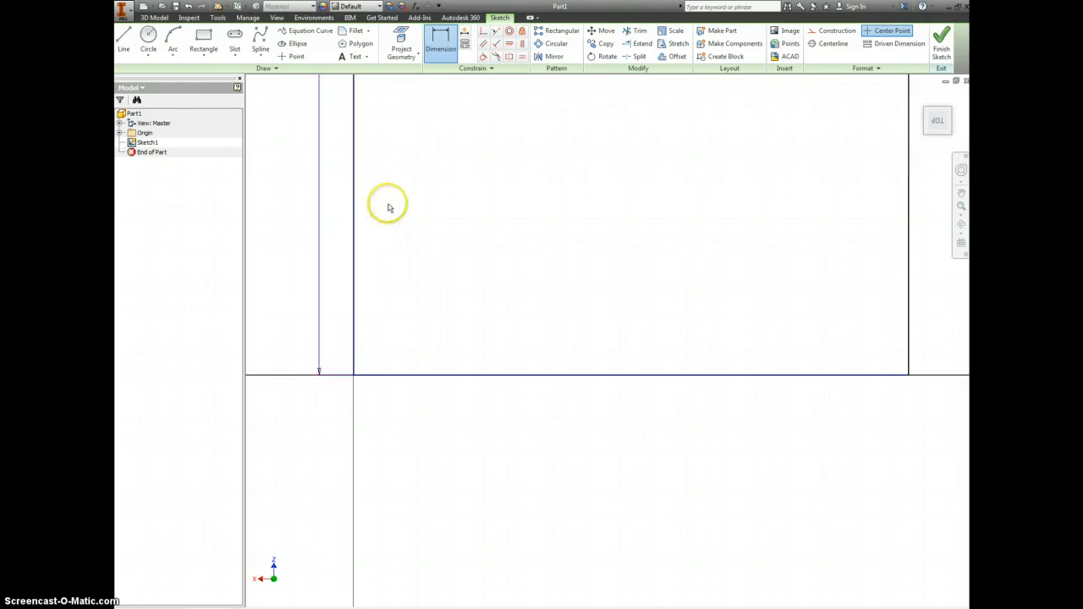
Stretch the rectangle by moving its right edge outward, making it much wider than it is tall
key("Home")
scroll(539, 310, "down", 5)
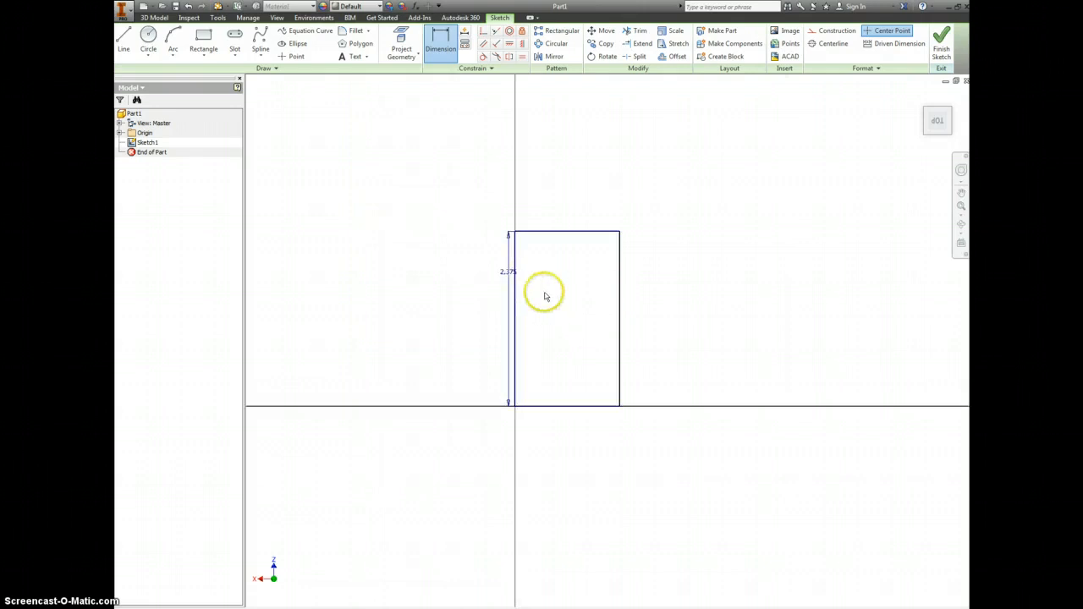
left_click(620, 294)
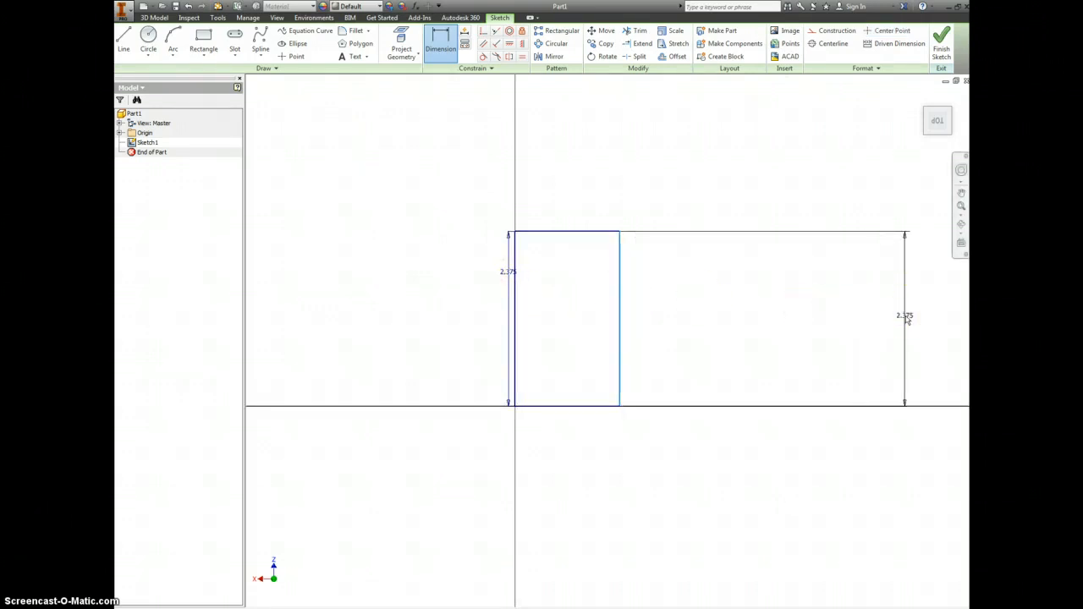
key("Escape")
key("Escape")
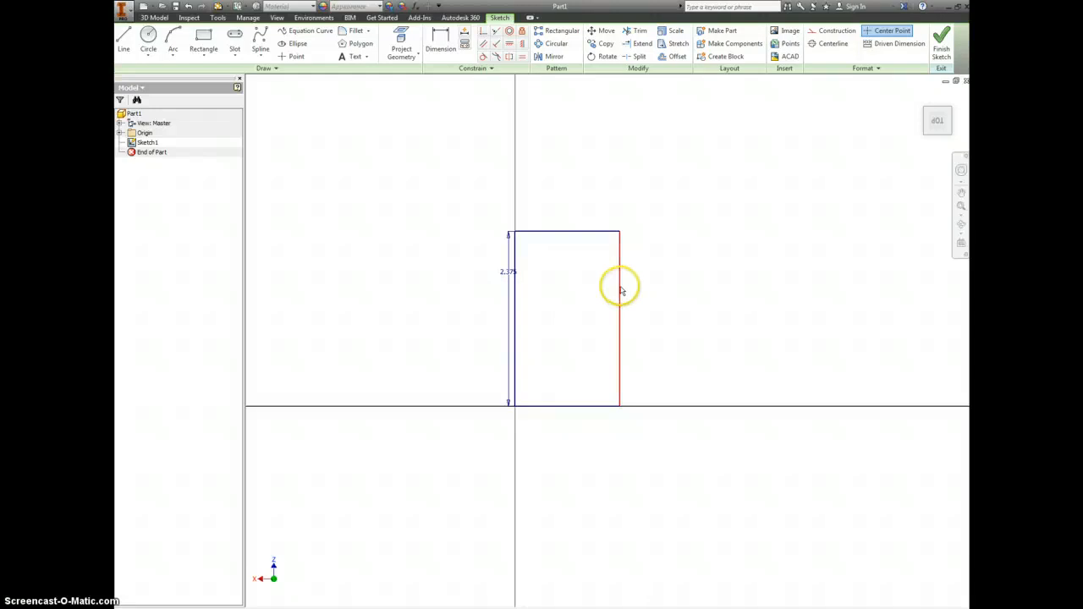
left_click_drag(620, 291, 948, 303)
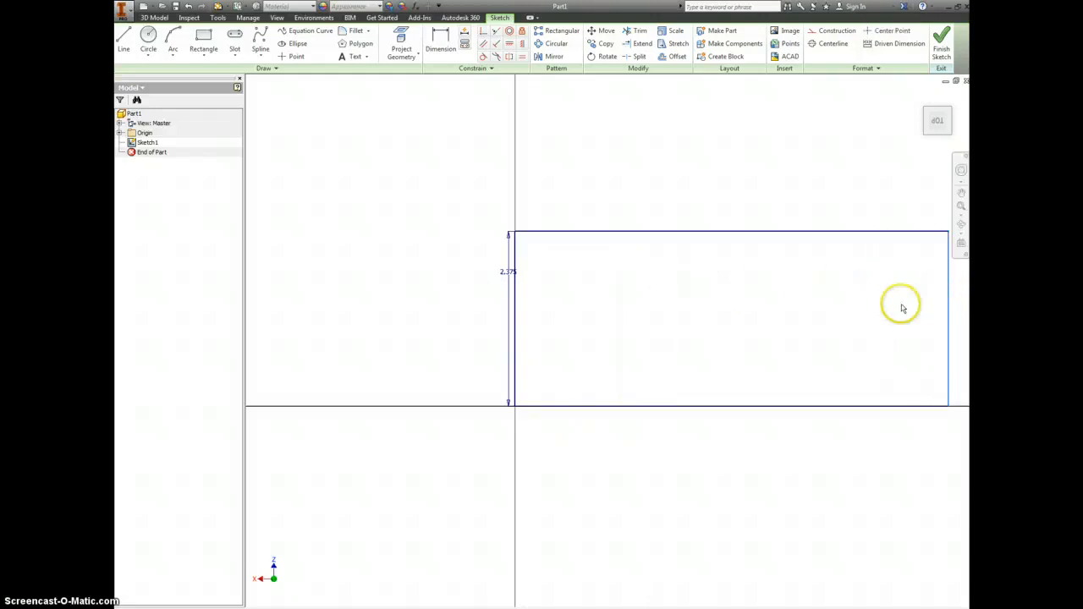
Draw a vertical line between the rectangle's top and bottom edges, about 1.626 in from its left edge
scroll(897, 311, "down", 3)
middle_click_drag(866, 316, 781, 314)
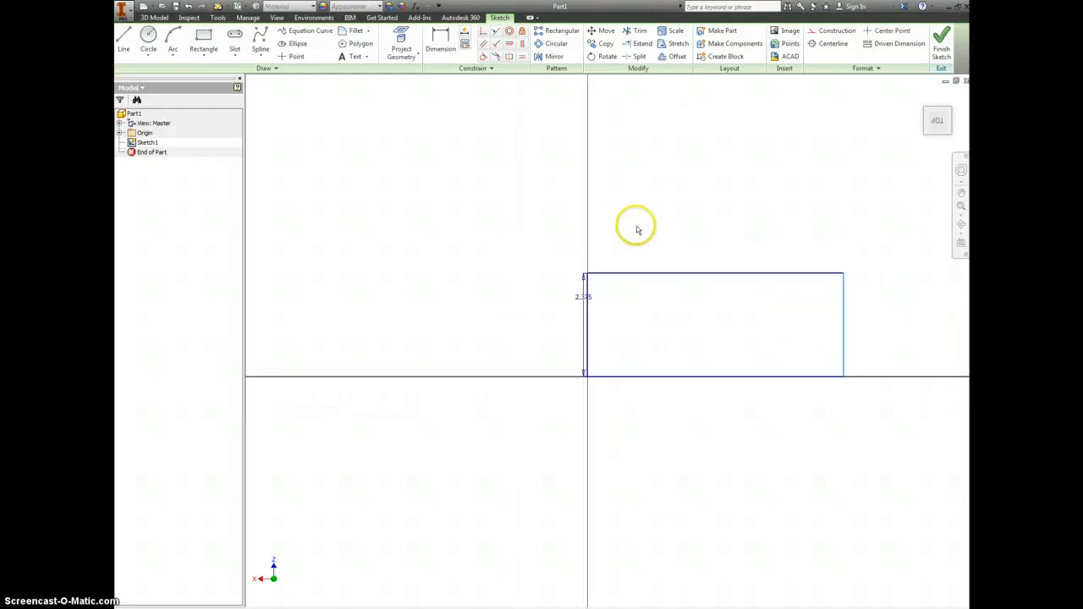
right_click(637, 229)
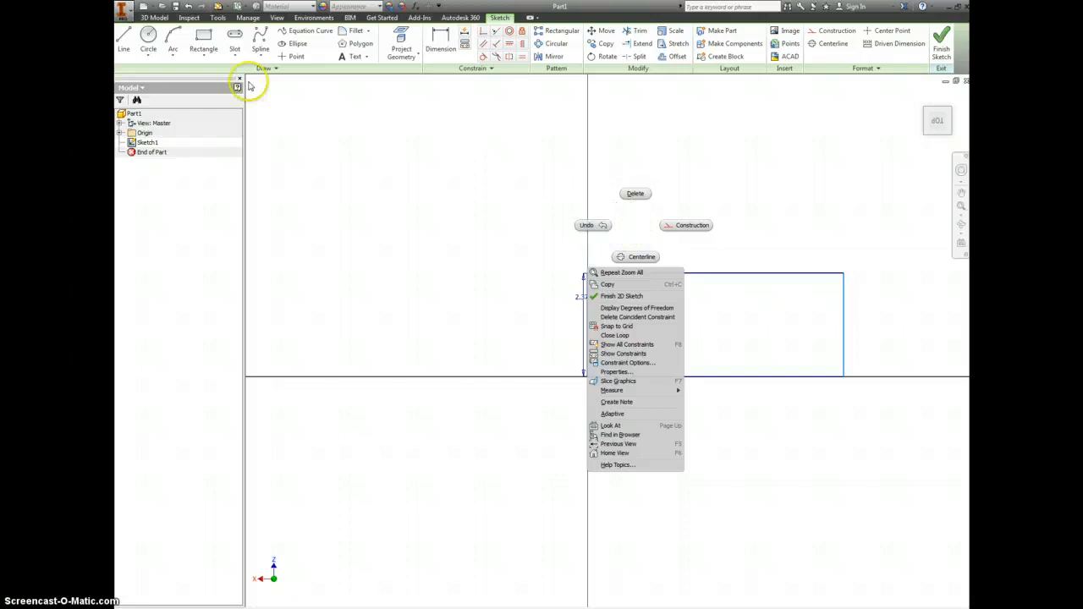
left_click(124, 39)
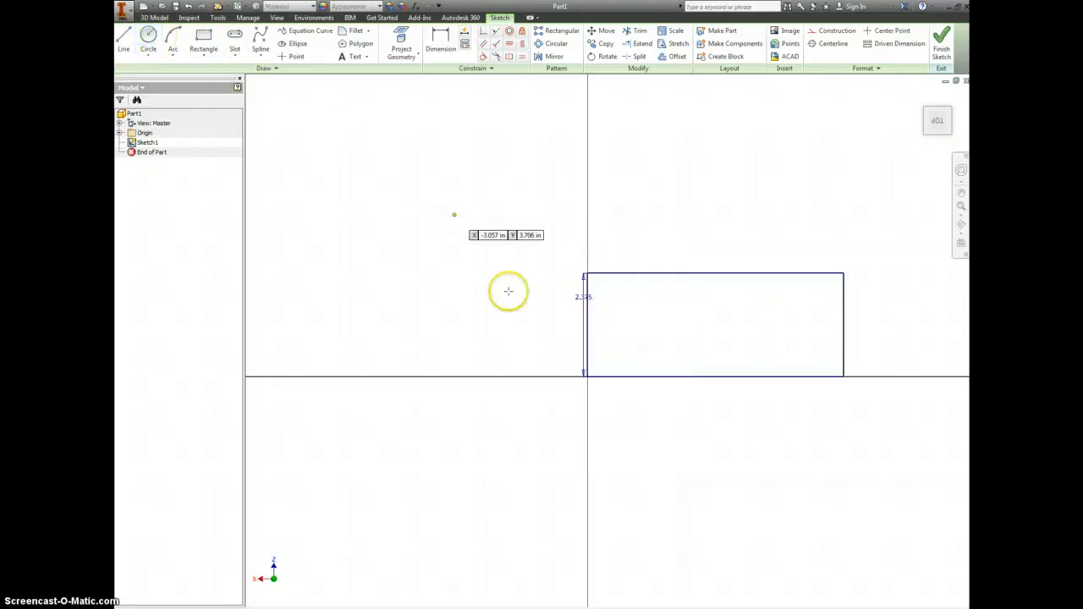
left_click(659, 273)
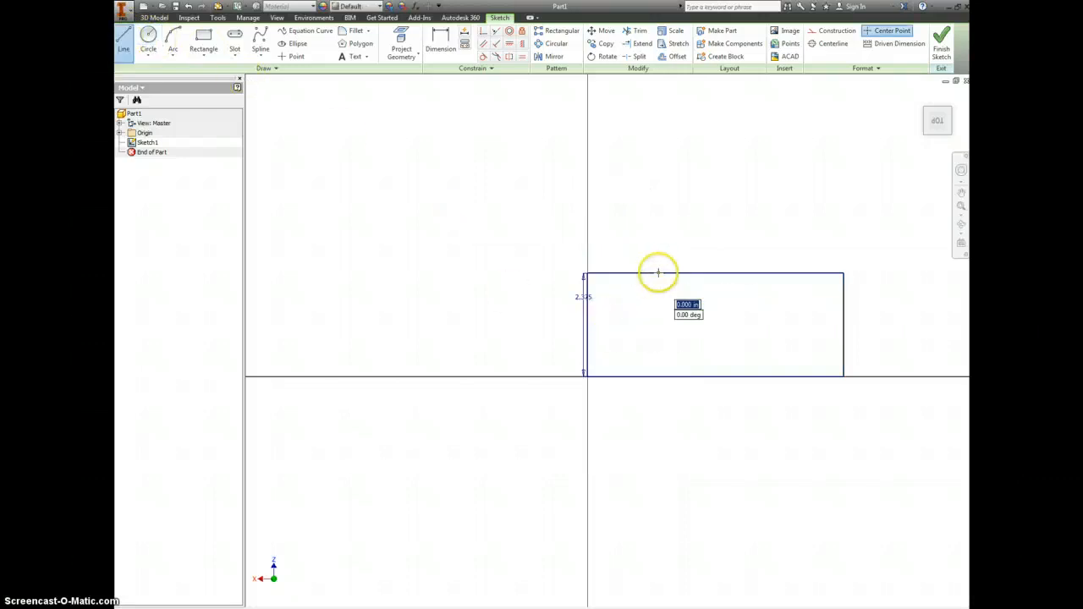
double_click(658, 375)
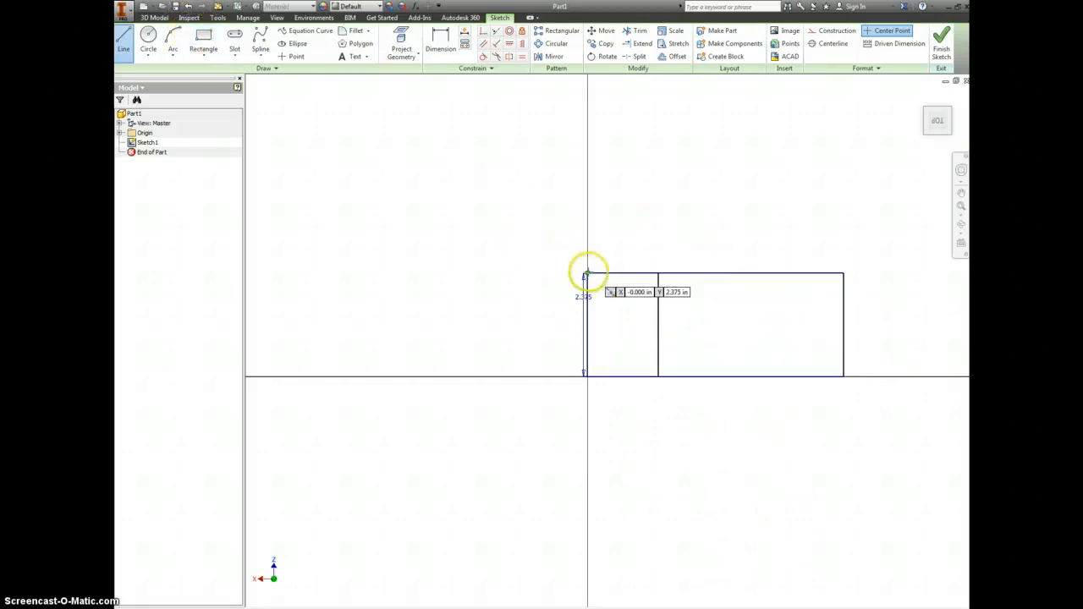
Sketch a rectangle about 1.737 by 1.393 in above the first section and undo it
left_click(587, 272)
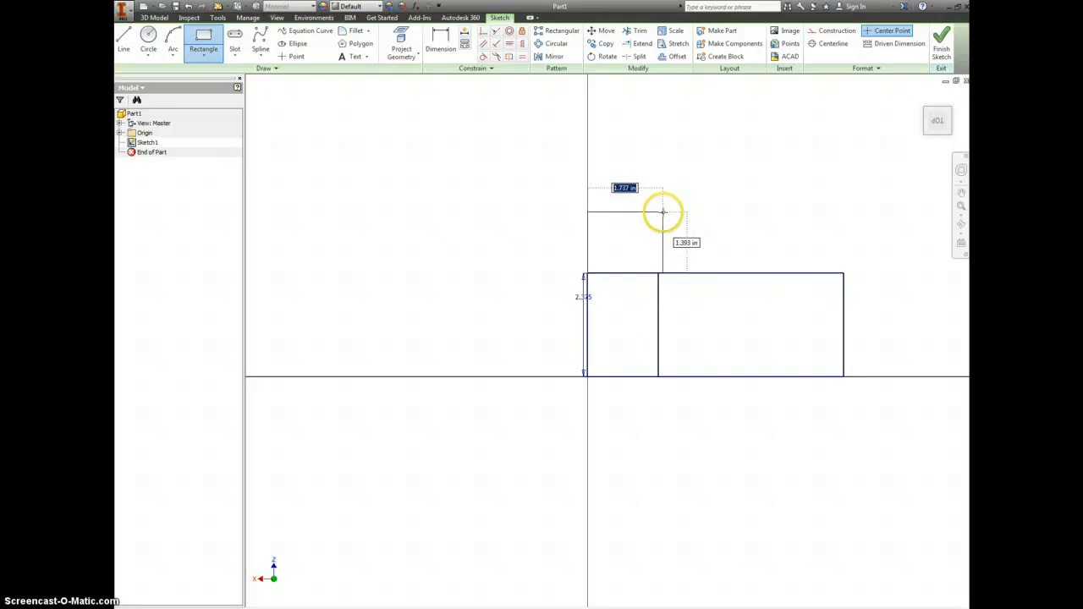
left_click(663, 212)
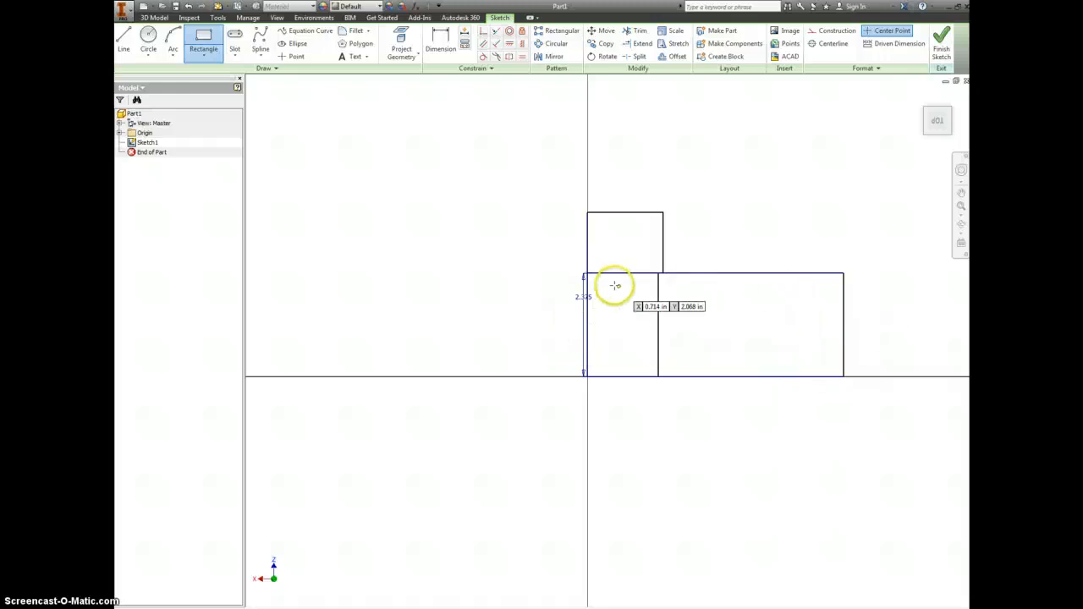
key("Escape")
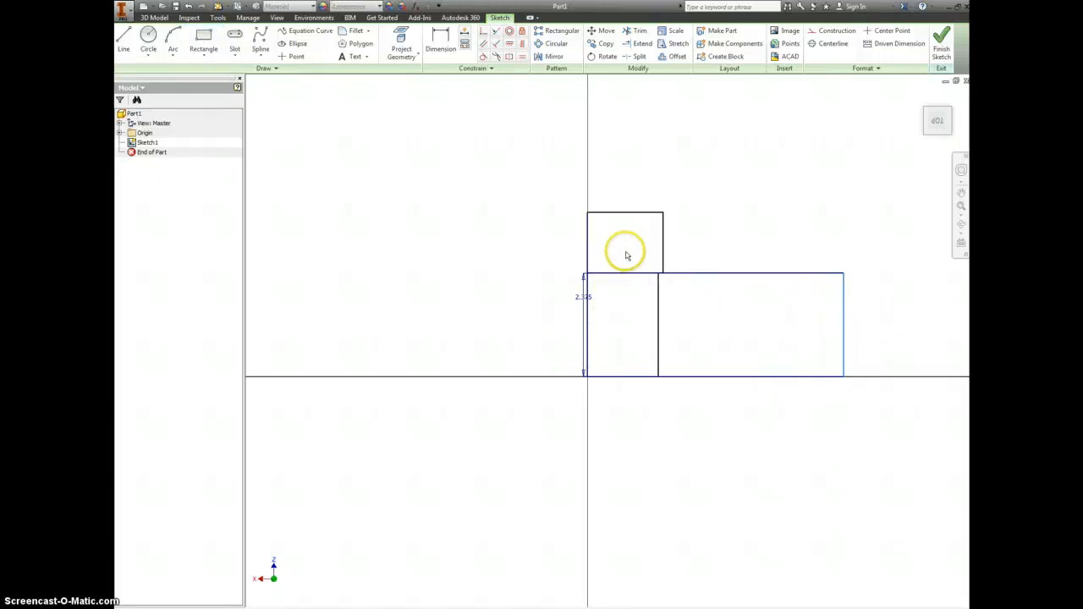
key("ctrl+z")
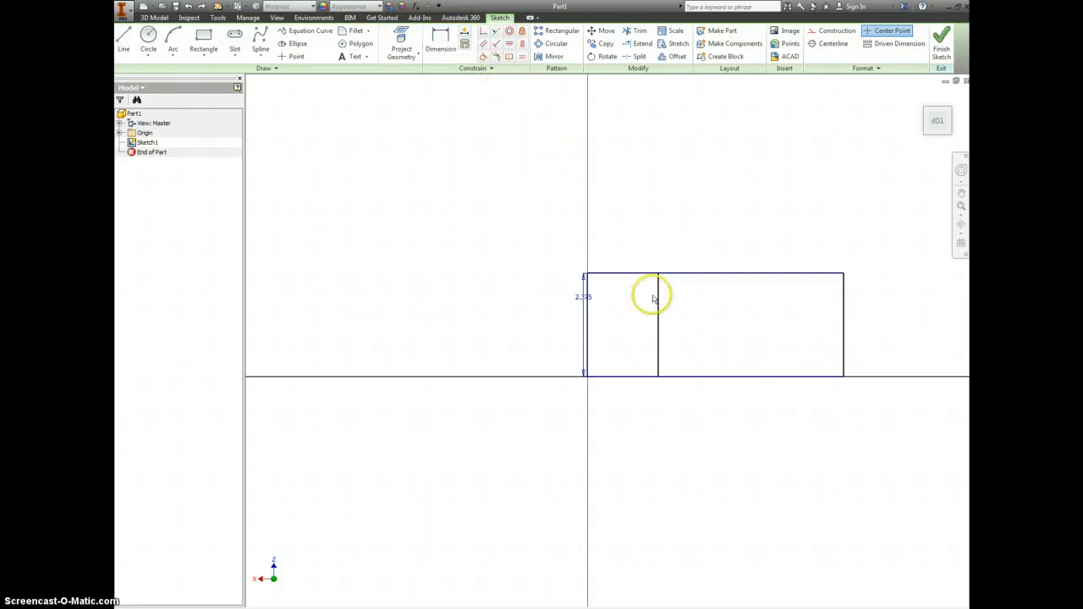
Dimension the distance from the rectangle's left edge to the vertical line and link it to the height dimension
key("d")
left_click(588, 347)
left_click(659, 342)
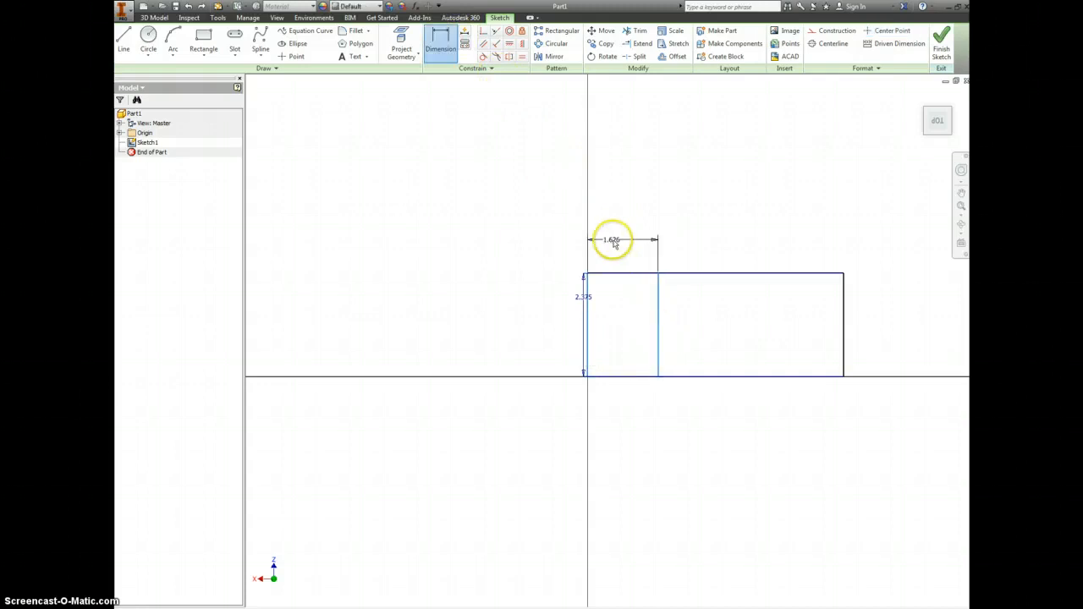
left_click(623, 243)
left_click(583, 297)
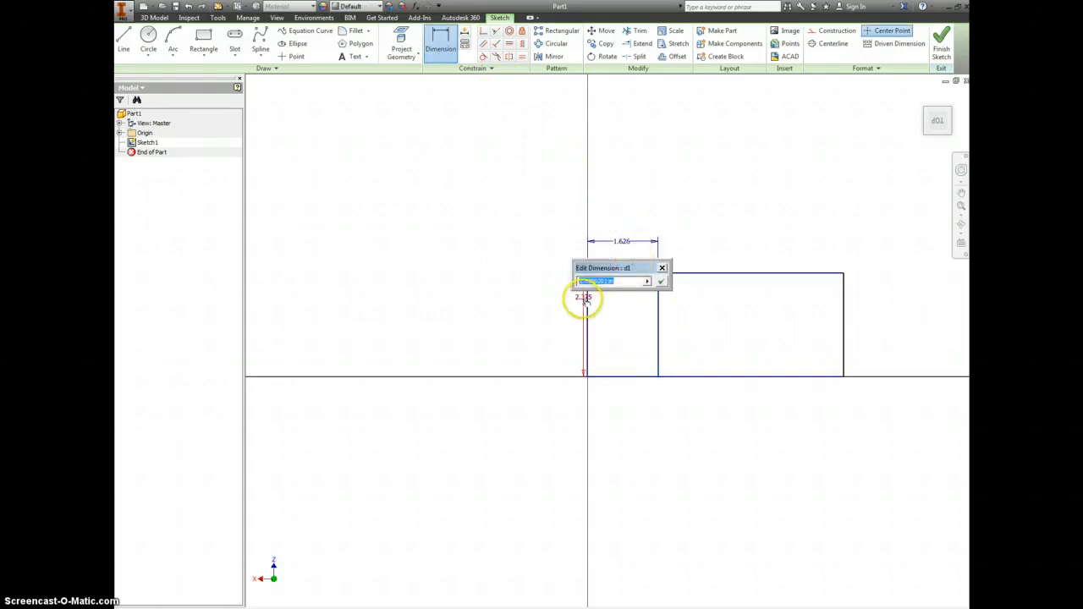
left_click(661, 283)
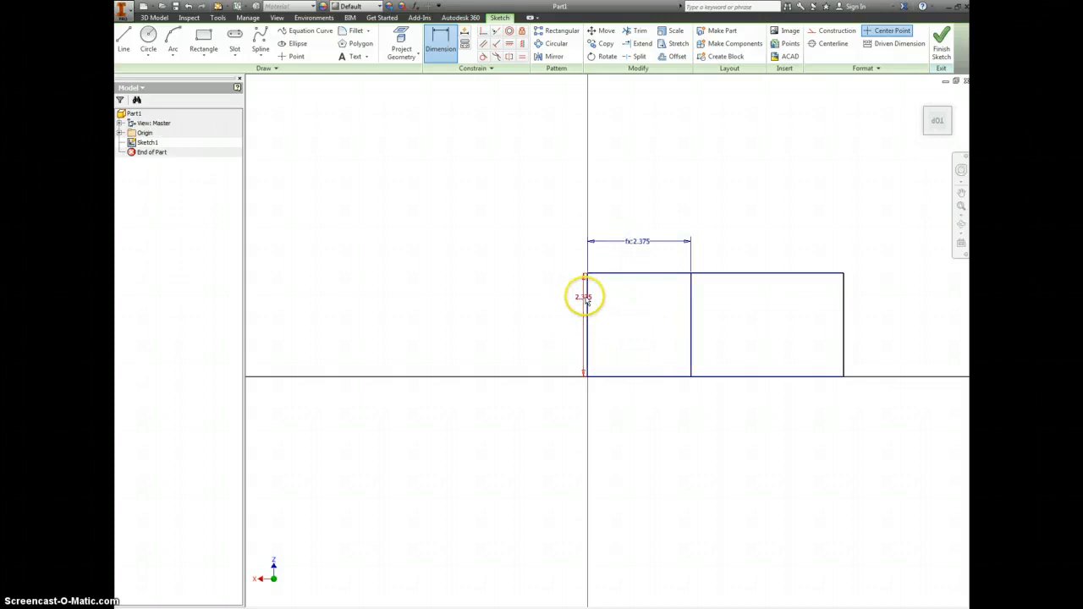
Draw a second vertical line across the rectangle's height, about 1.753 in from the first dividing line
scroll(709, 305, "up", 3)
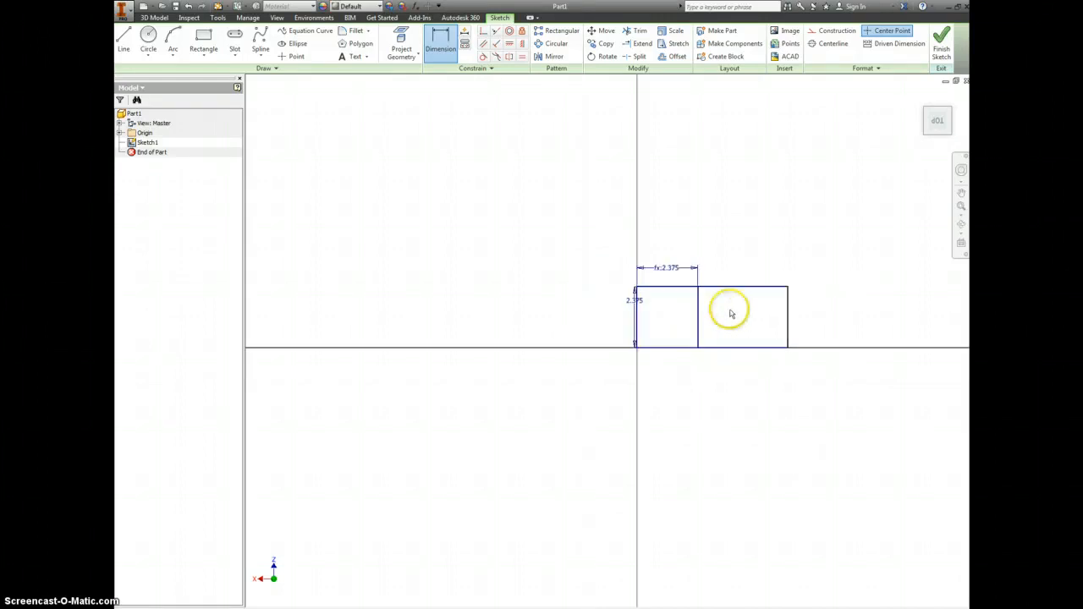
middle_click_drag(738, 309, 597, 285)
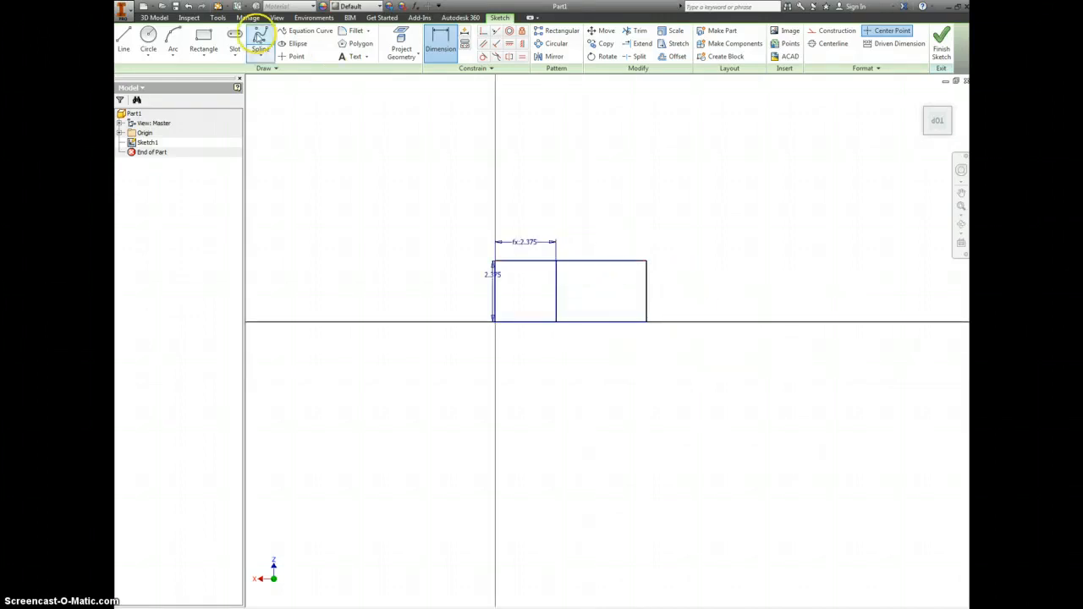
left_click(124, 38)
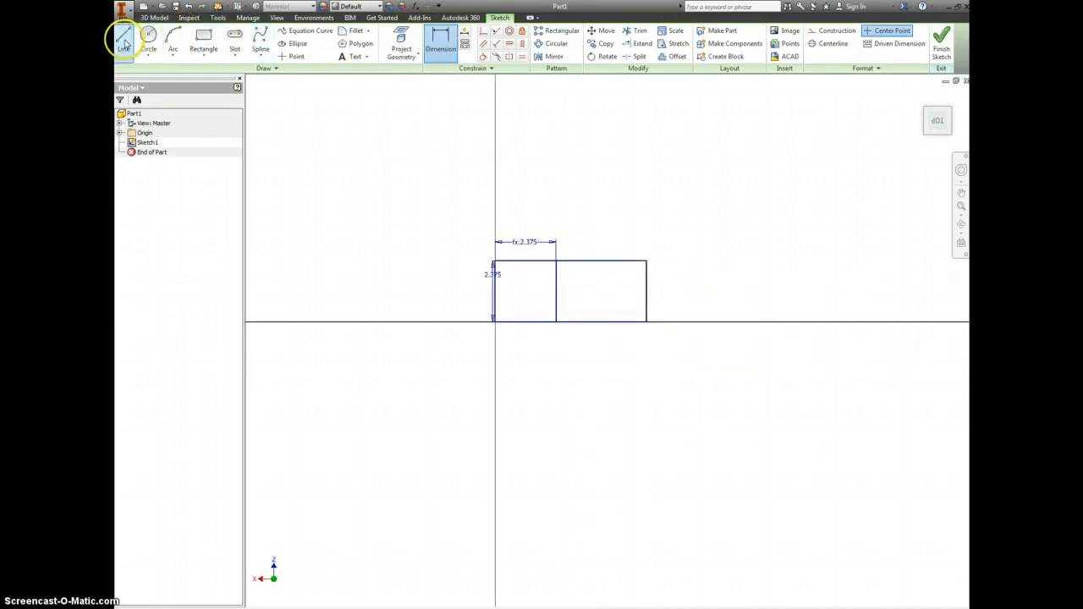
left_click(601, 261)
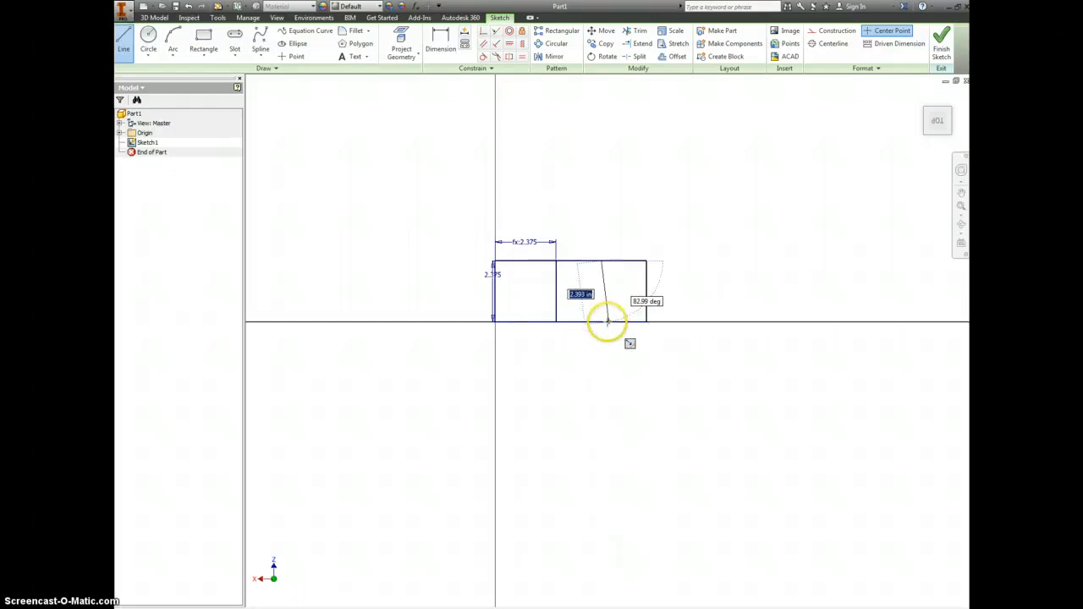
double_click(601, 321)
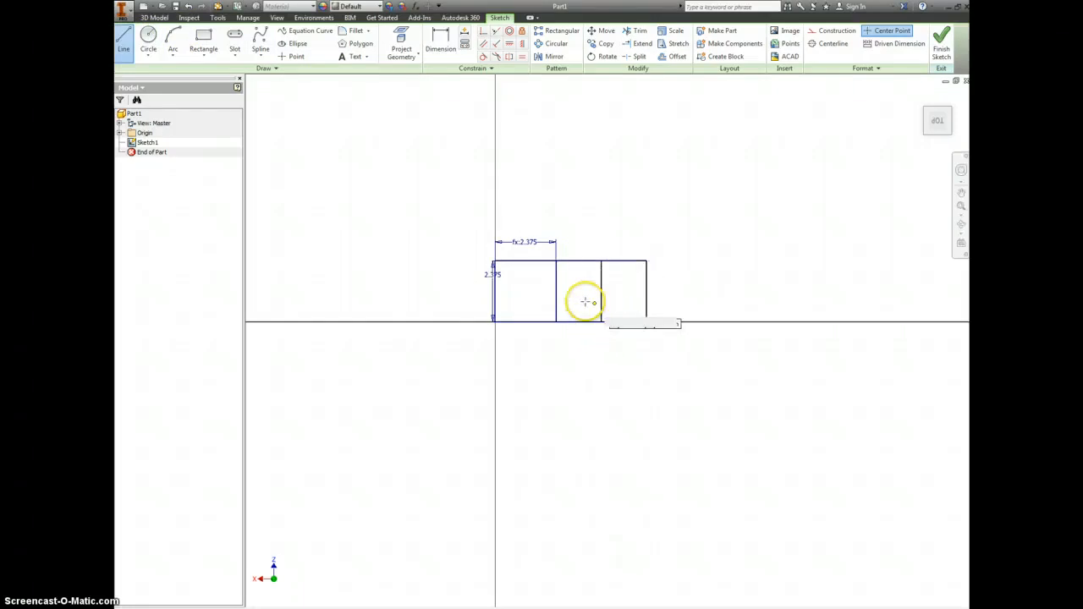
Dimension the spacing between the first and second dividing lines and link it to the height dimension
key("d")
left_click(556, 298)
left_click(602, 298)
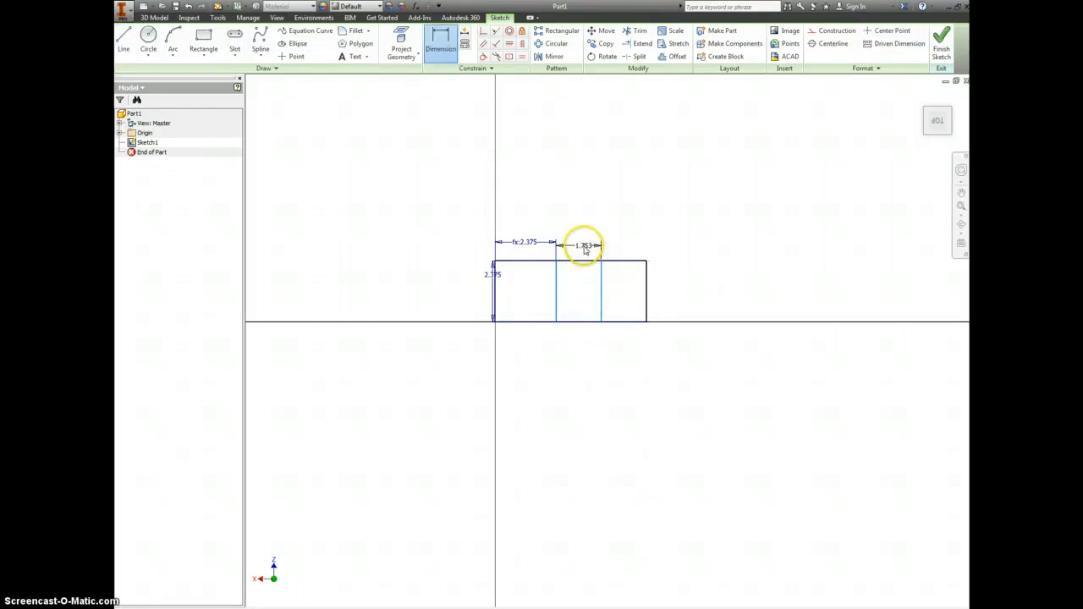
left_click(583, 244)
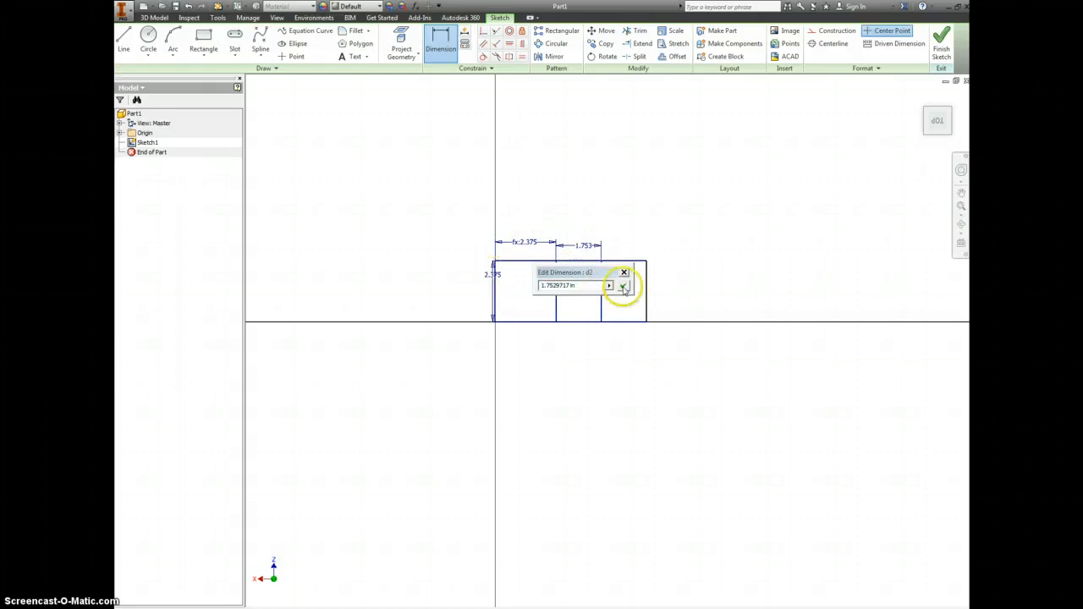
left_click(622, 285)
left_click(582, 246)
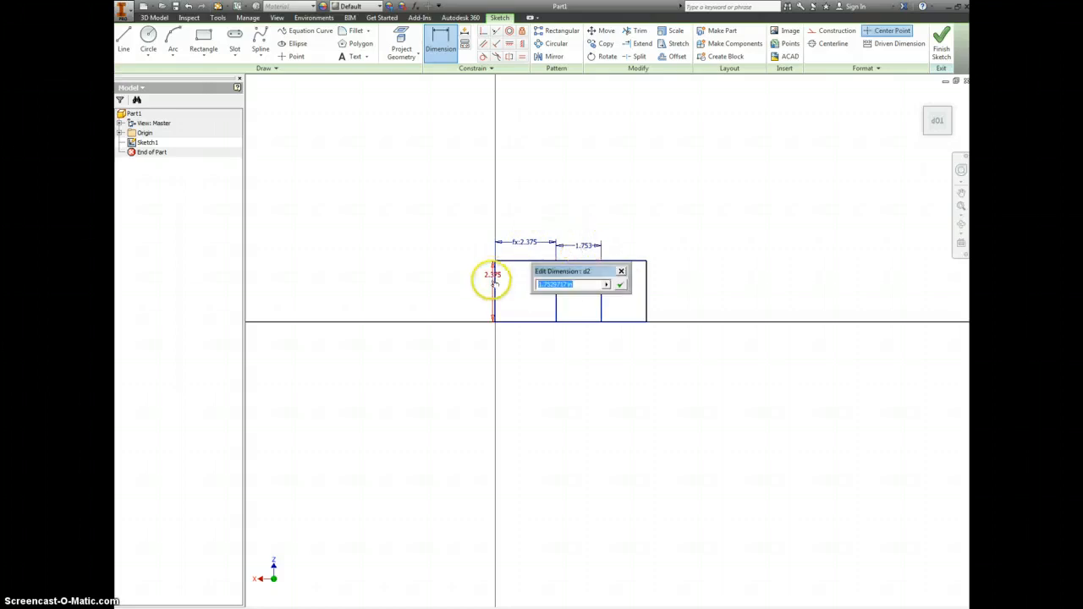
left_click(494, 273)
left_click(620, 286)
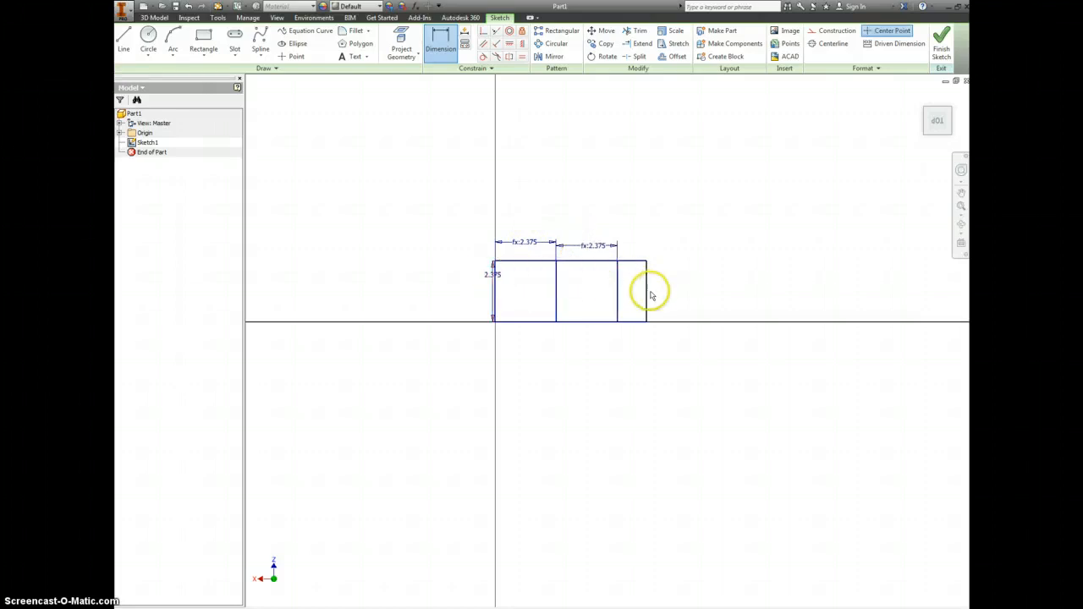
Stretch the rectangle's right edge farther outward and draw a third vertical dividing line about 2.07 in from the second
key("Escape")
left_click_drag(646, 285, 733, 287)
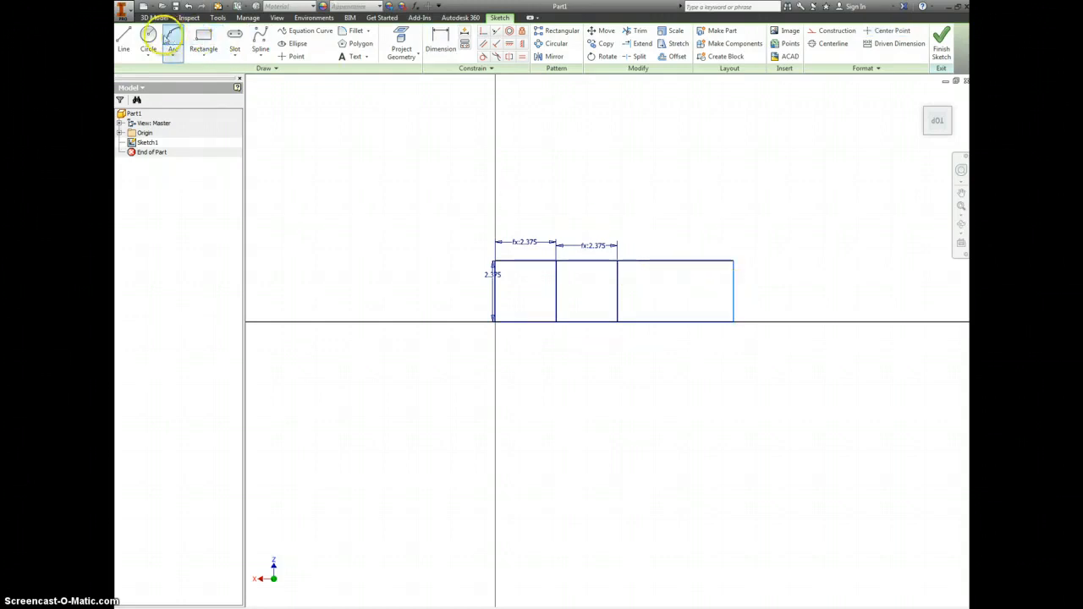
left_click(125, 38)
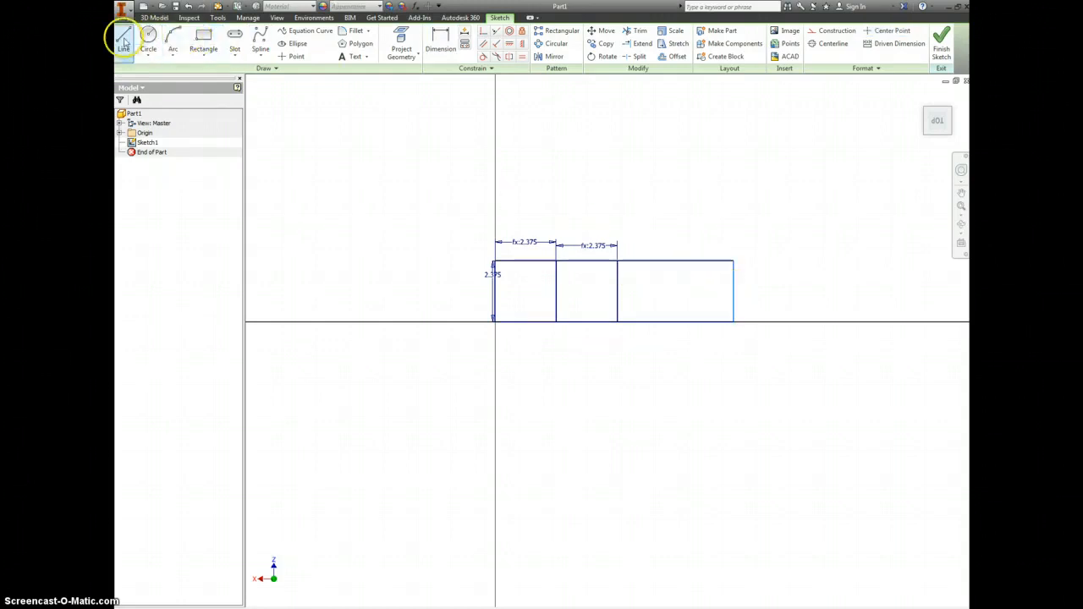
left_click(671, 262)
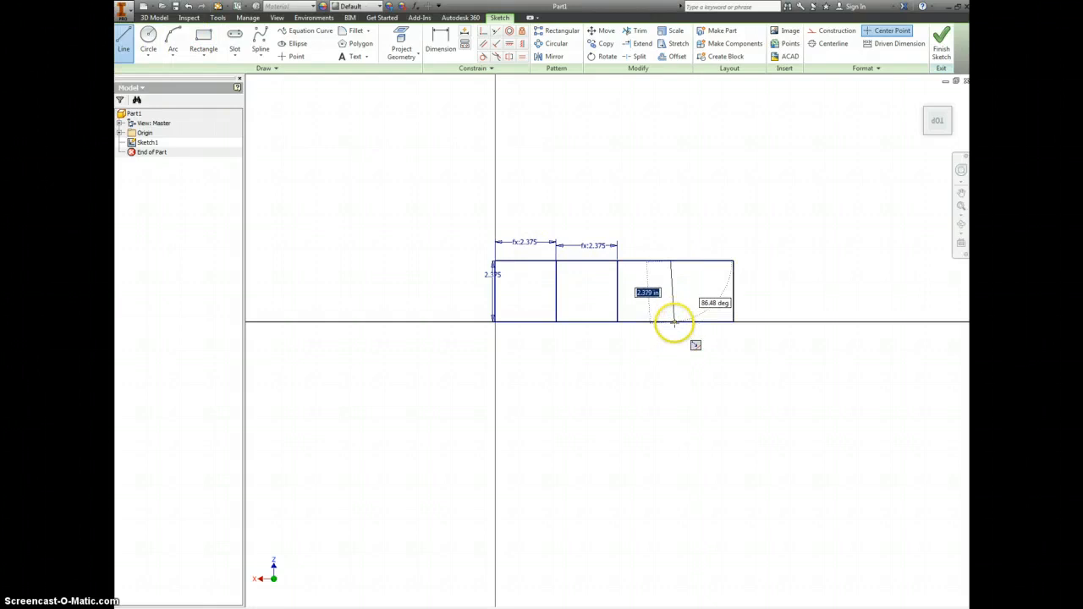
double_click(670, 321)
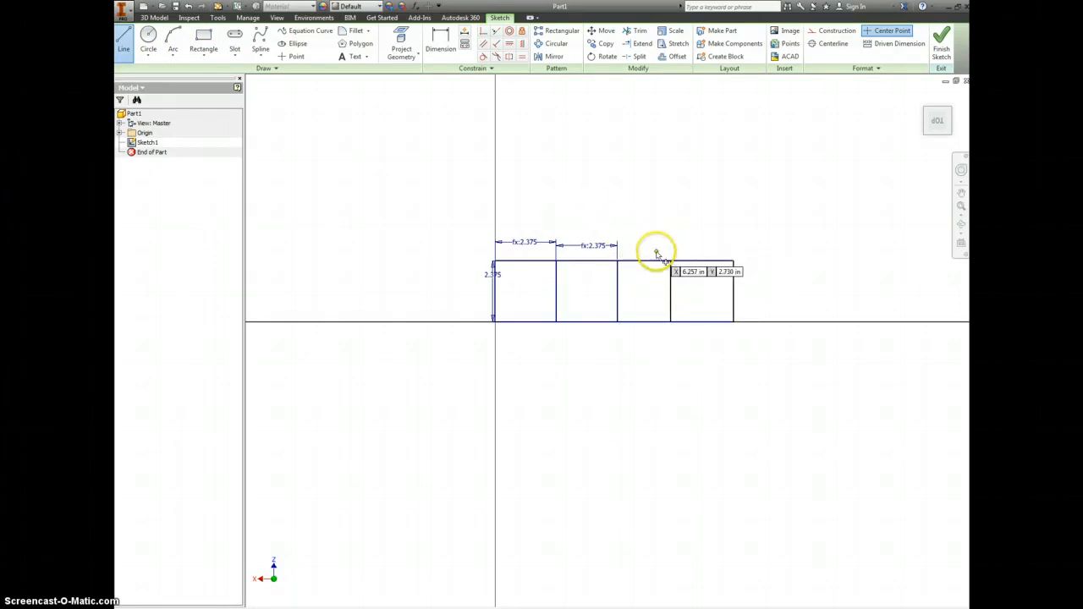
Dimension the spacing between the second and third dividing lines and link it to the height dimension
key("d")
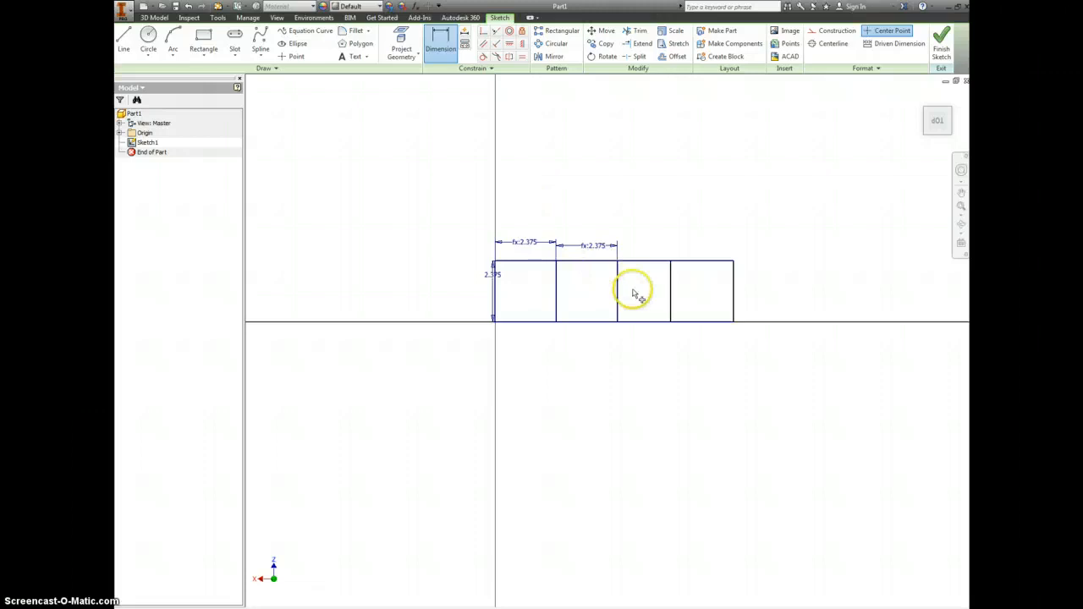
left_click(617, 294)
left_click(670, 291)
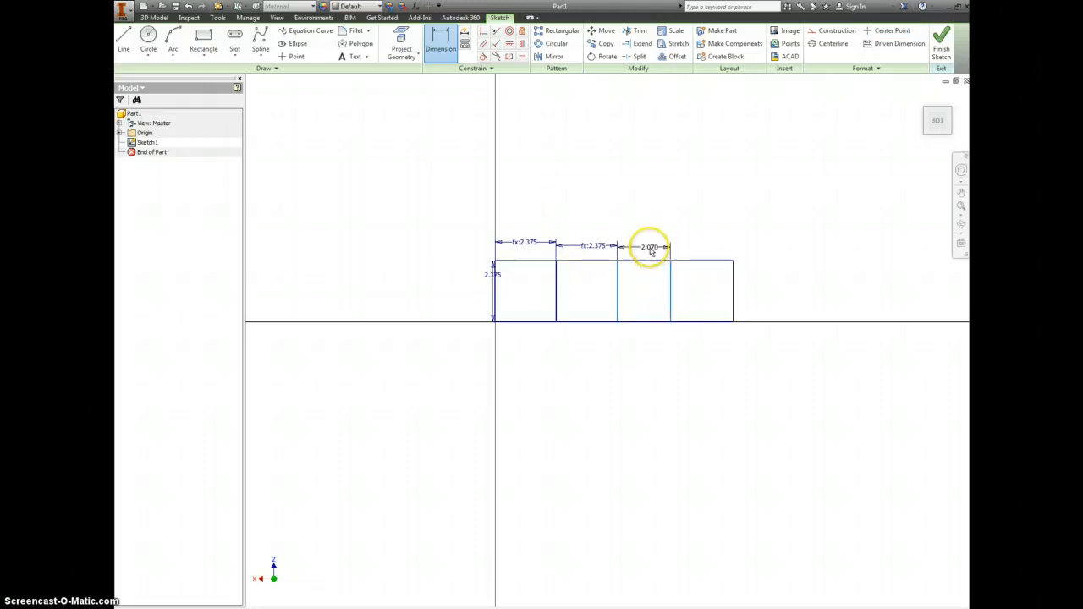
left_click(648, 247)
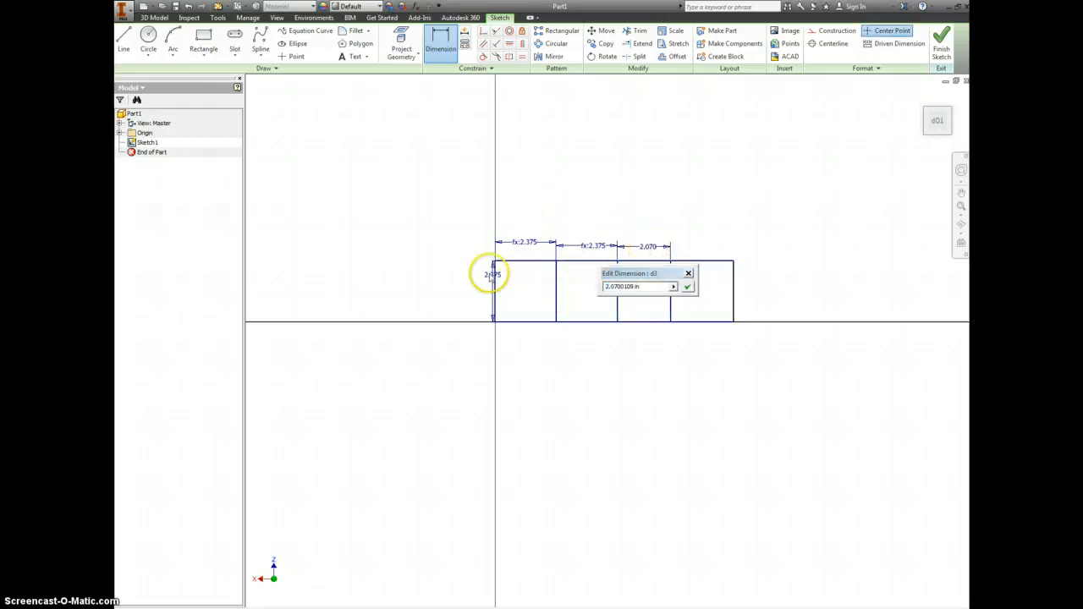
left_click(491, 275)
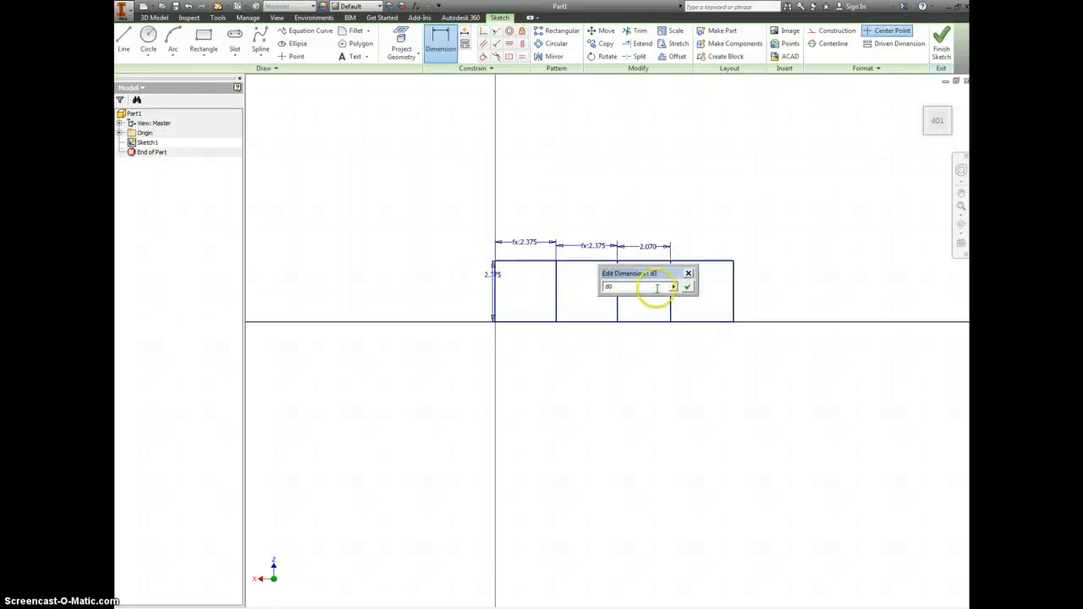
left_click(688, 288)
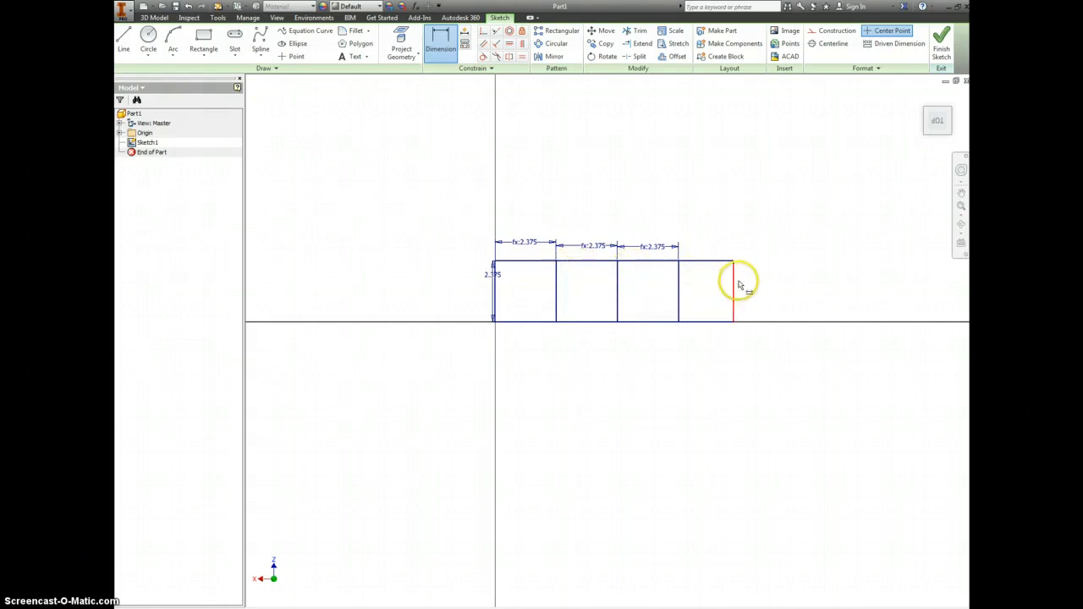
Dimension the distance from the third dividing line to the rectangle's right edge and link it to the height dimension
left_click(679, 289)
left_click(733, 294)
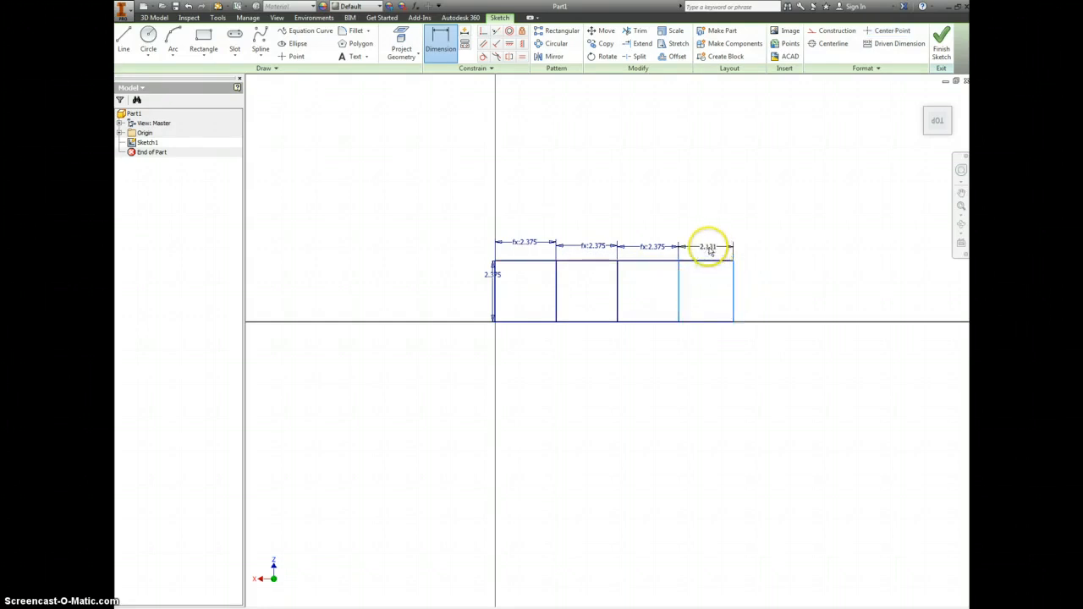
left_click(706, 245)
left_click(493, 273)
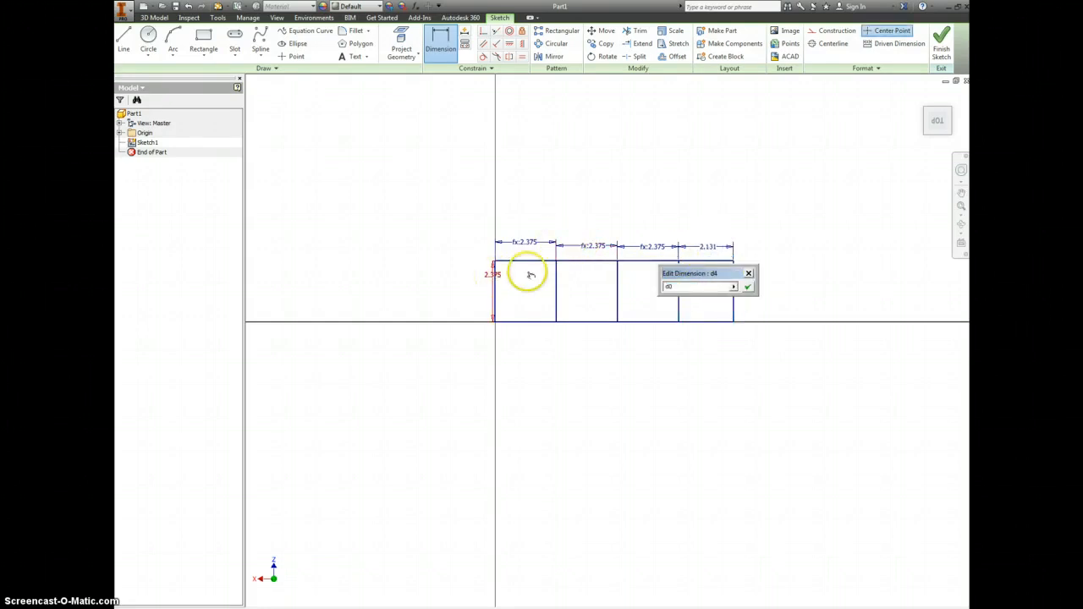
left_click(748, 286)
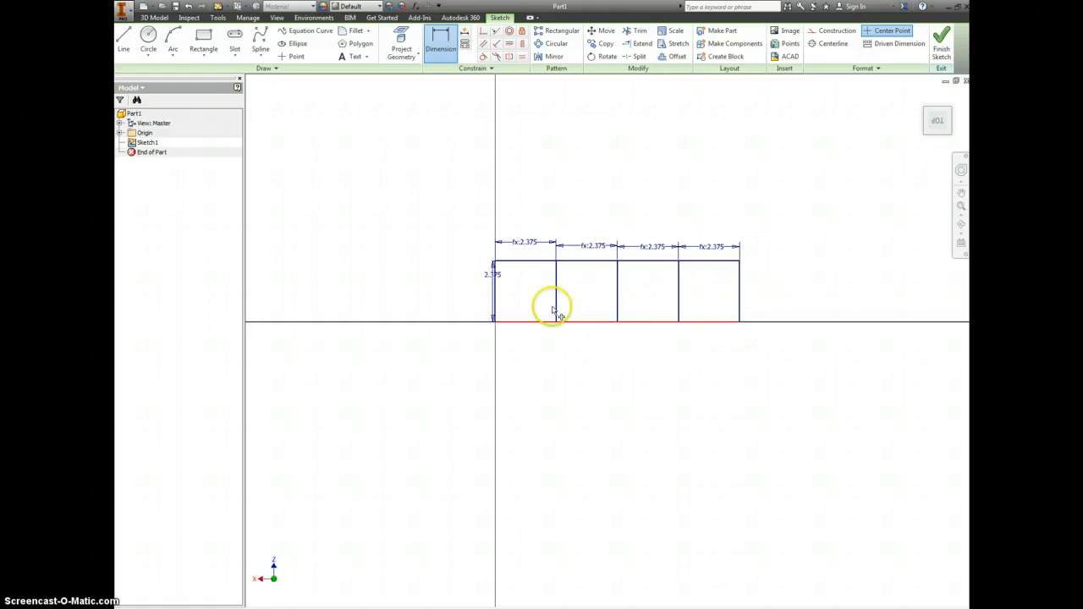
left_click(739, 309)
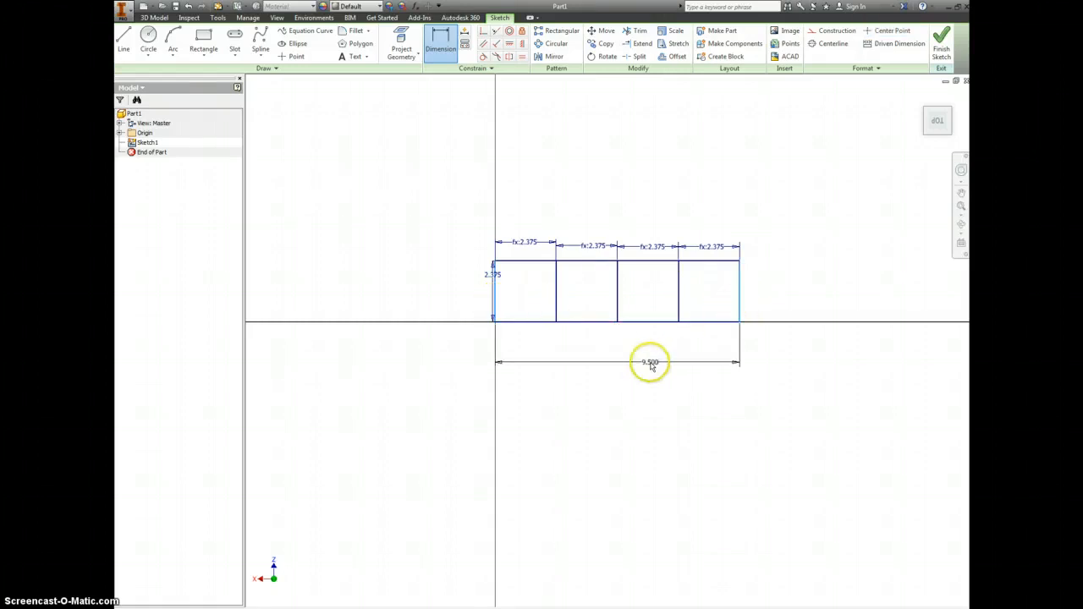
key("Escape")
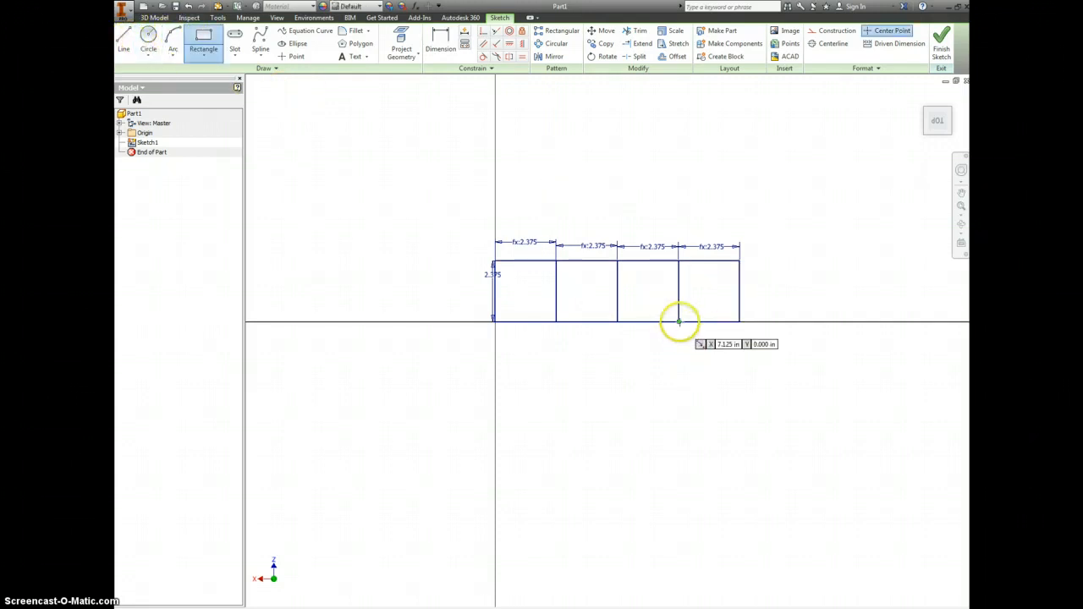
Draw a rectangle below the last square, matching its width and about 2.487 in tall, and trim the overlapping shared edge
left_click(678, 322)
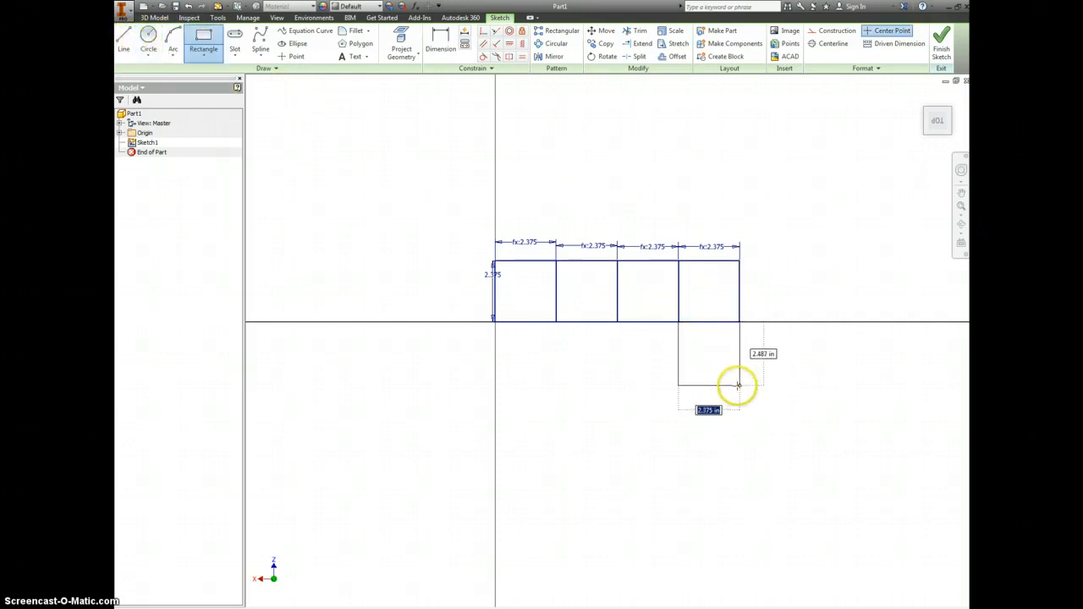
left_click(738, 385)
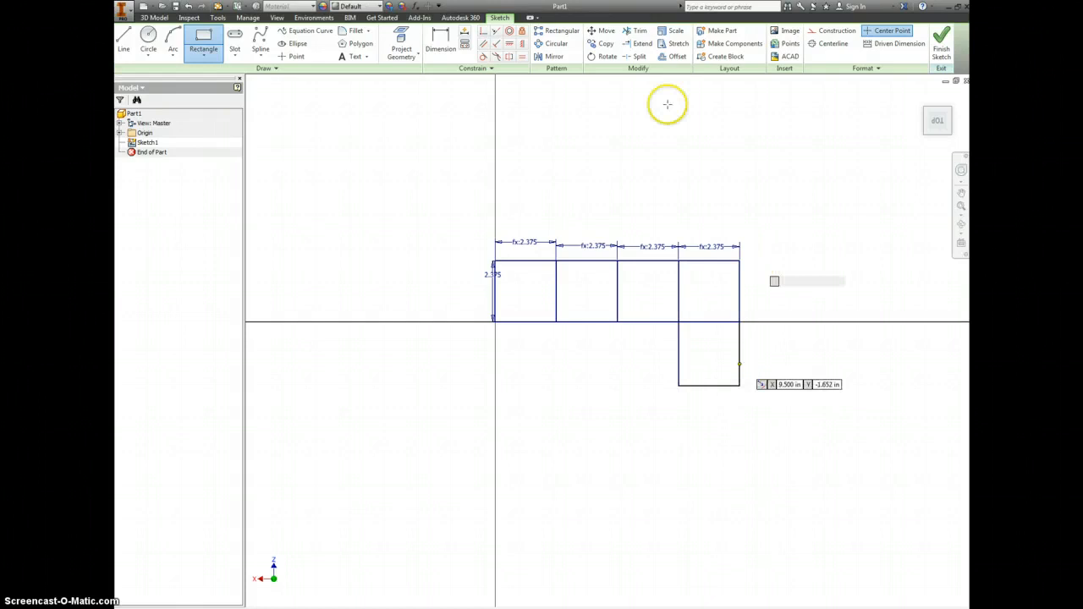
left_click(633, 31)
left_click(721, 323)
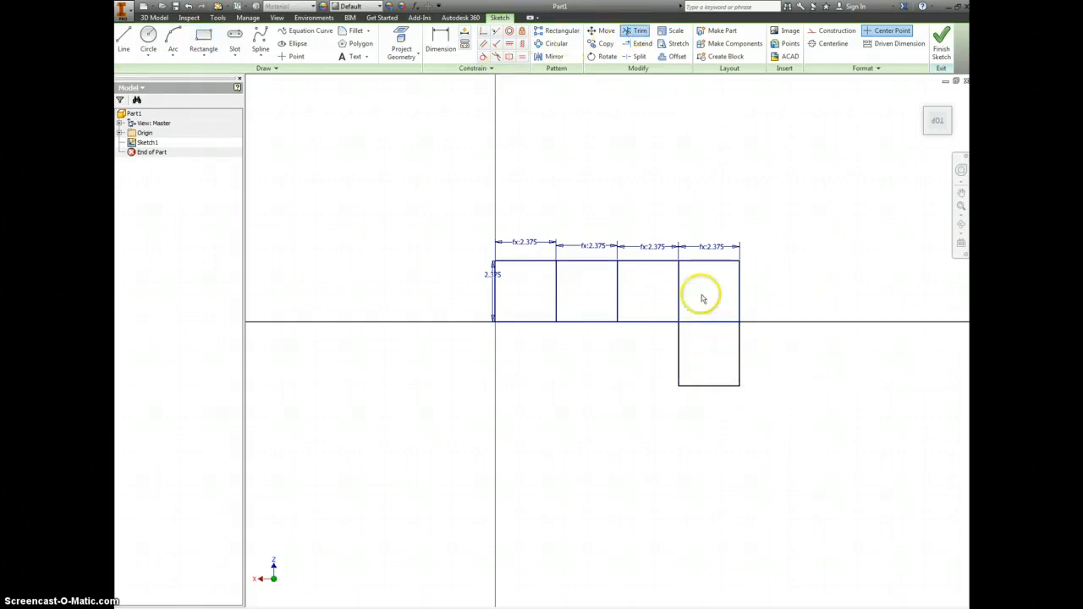
Draw a rectangle above the last square, matching its width and about 3.026 in tall
left_click(204, 41)
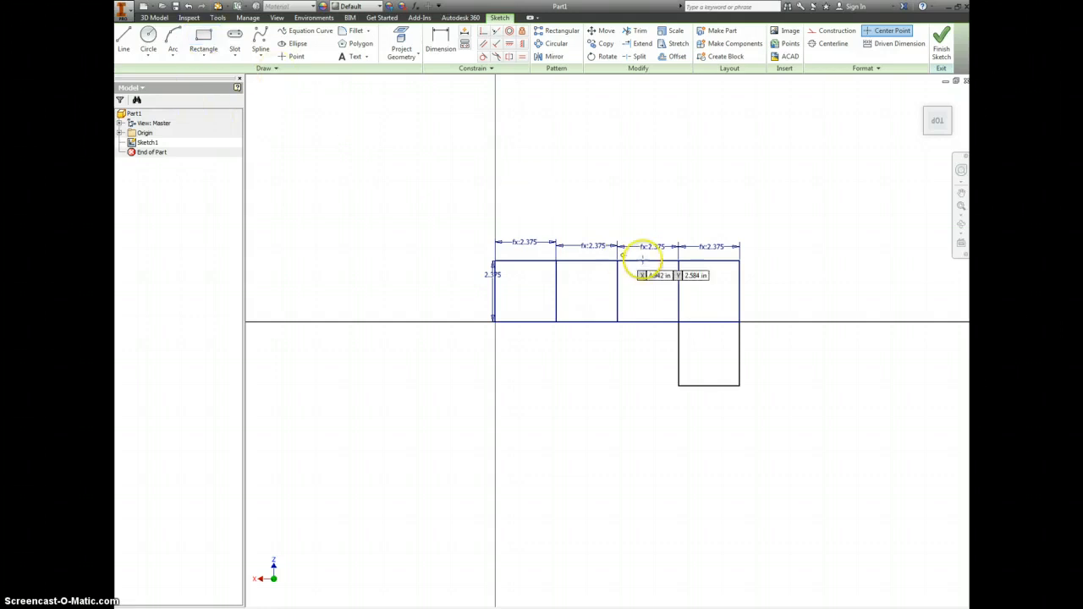
left_click(679, 261)
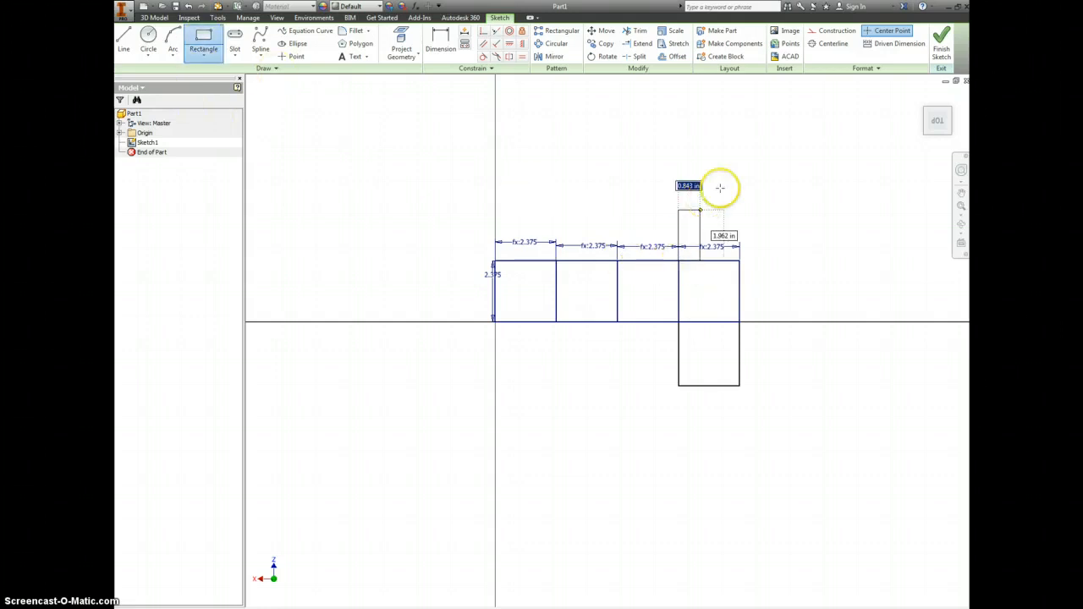
left_click(739, 182)
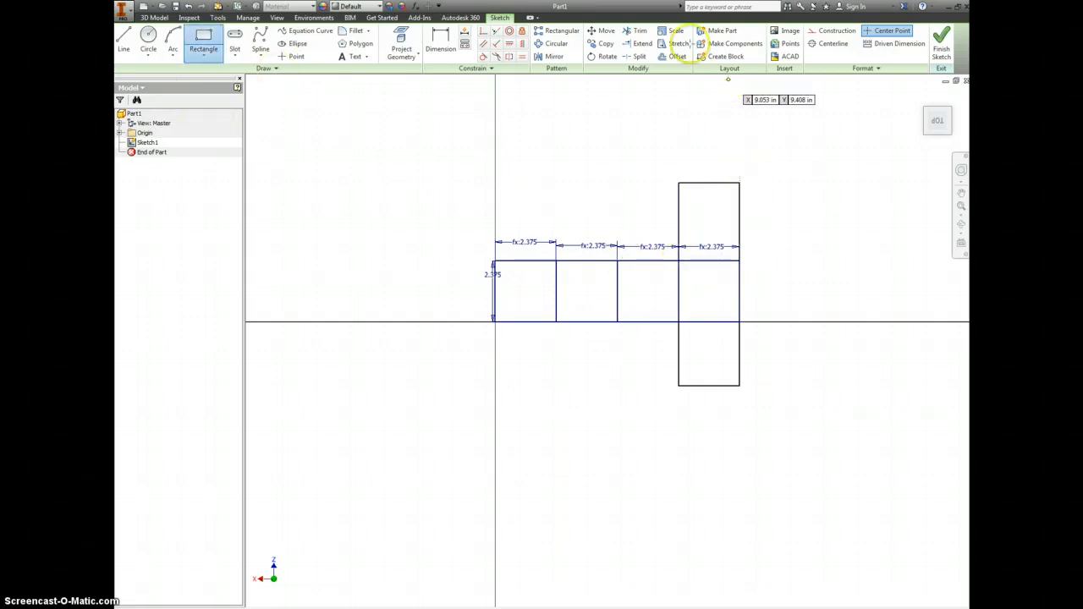
key("x")
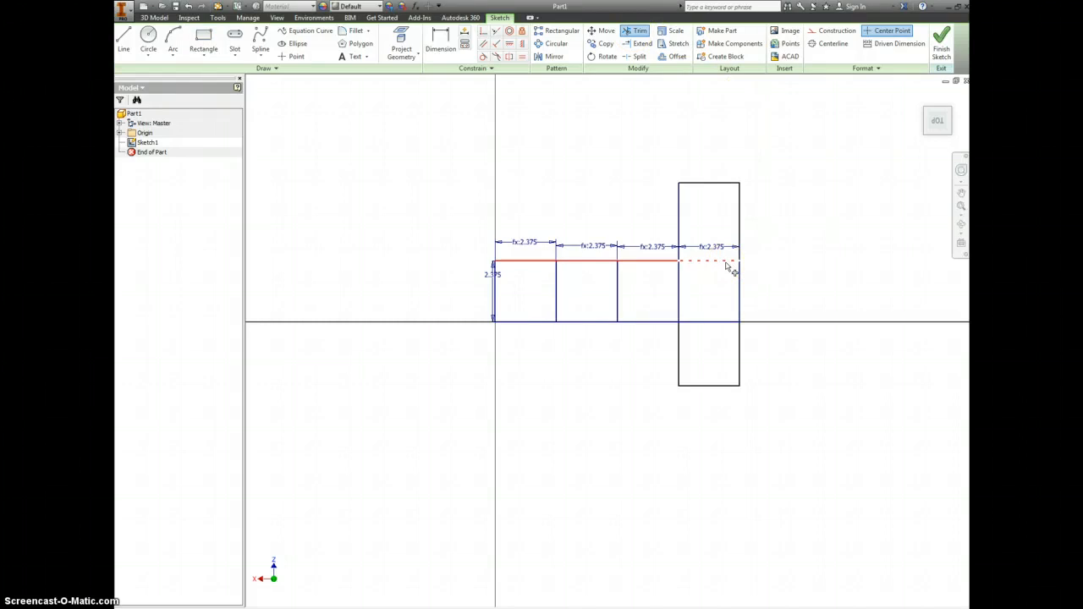
key("Escape")
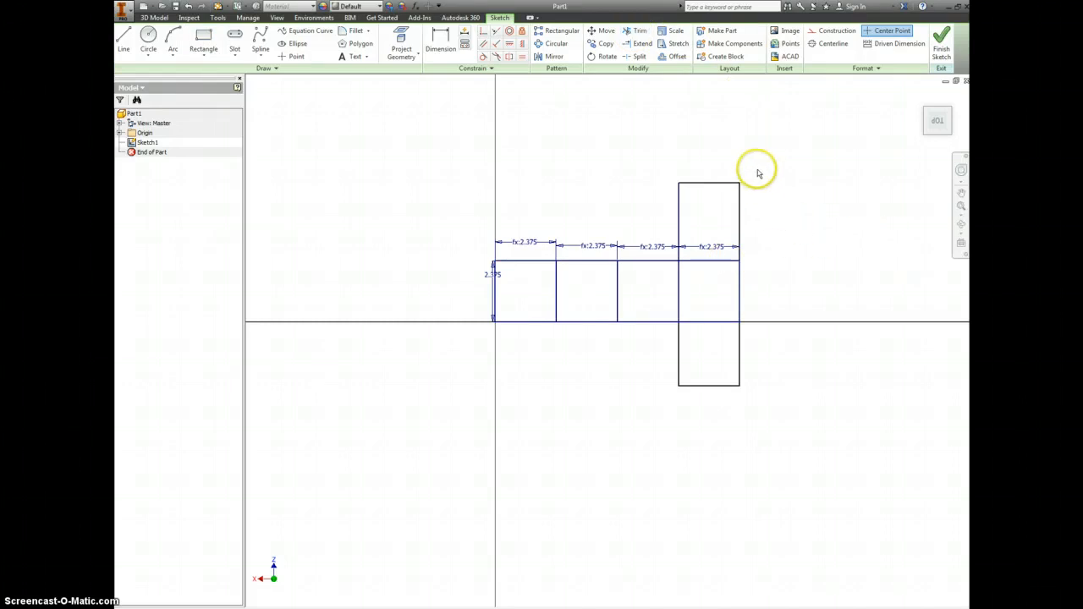
Dimension the upper rectangle's height and link it to the first square's height dimension
left_click(441, 41)
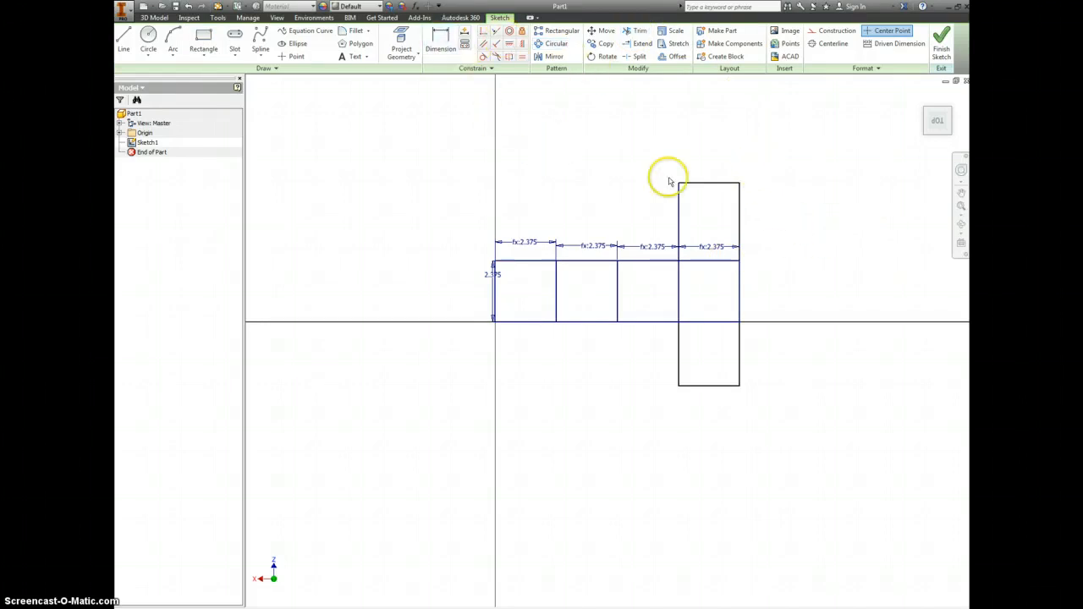
left_click(741, 212)
left_click(759, 222)
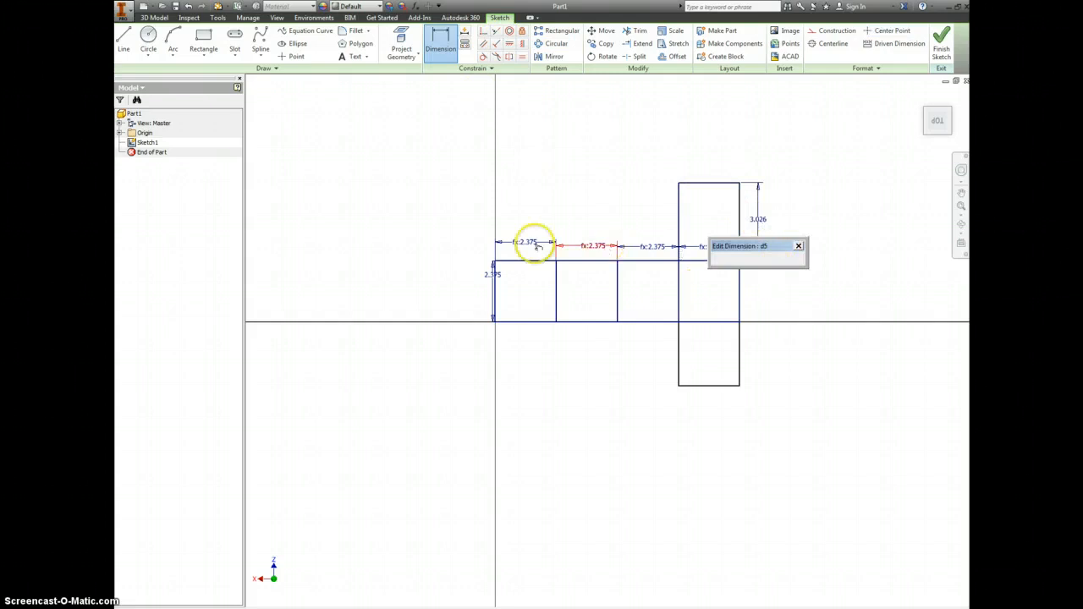
left_click(491, 278)
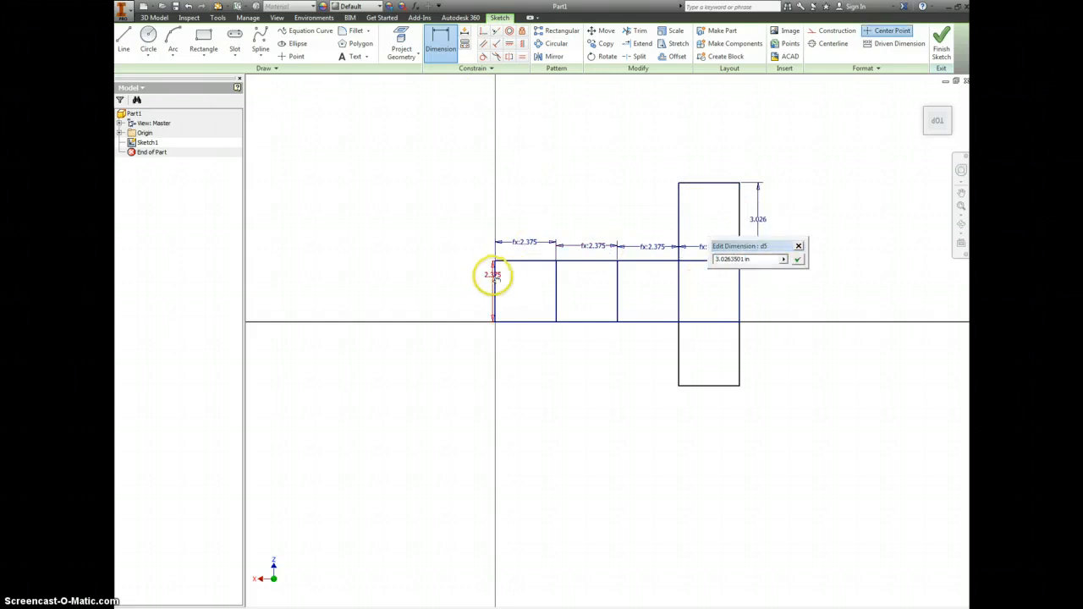
left_click(797, 259)
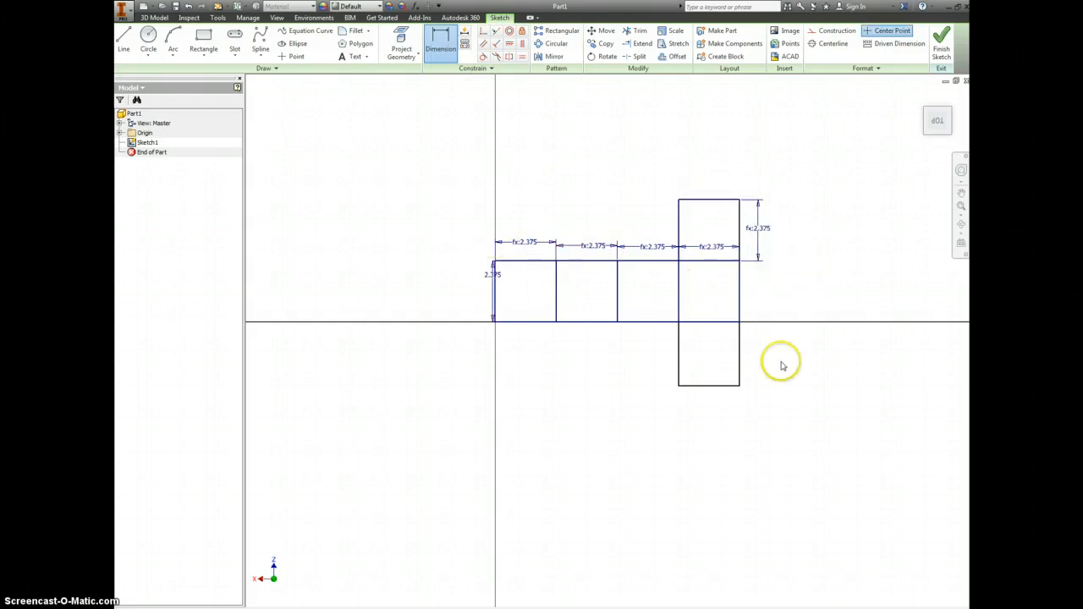
Dimension the right side of the lower rectangle and link its length to the first square's height dimension
left_click(742, 366)
left_click(752, 360)
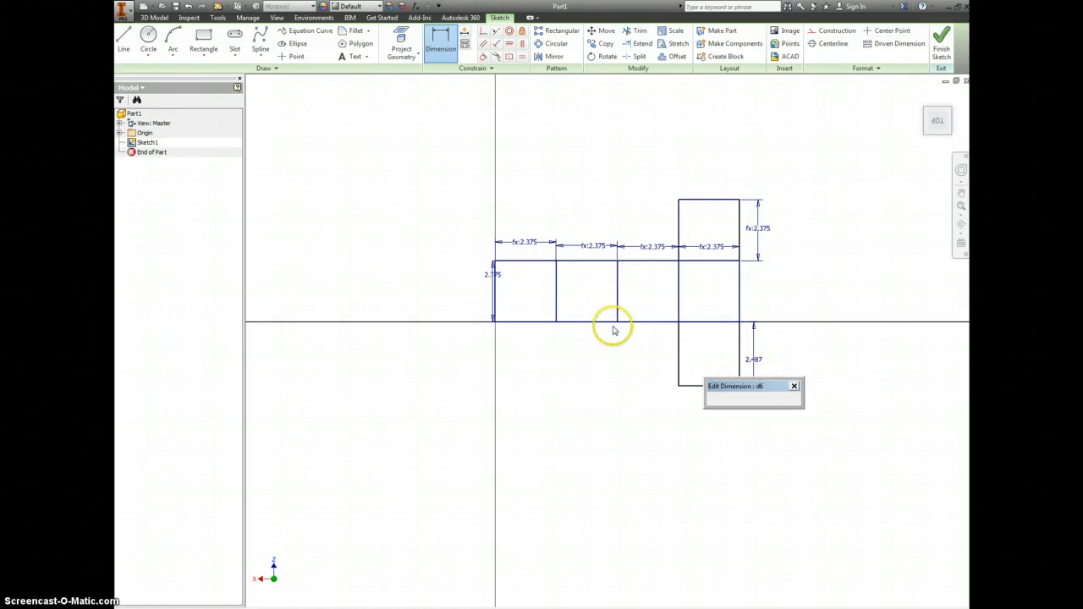
left_click(492, 274)
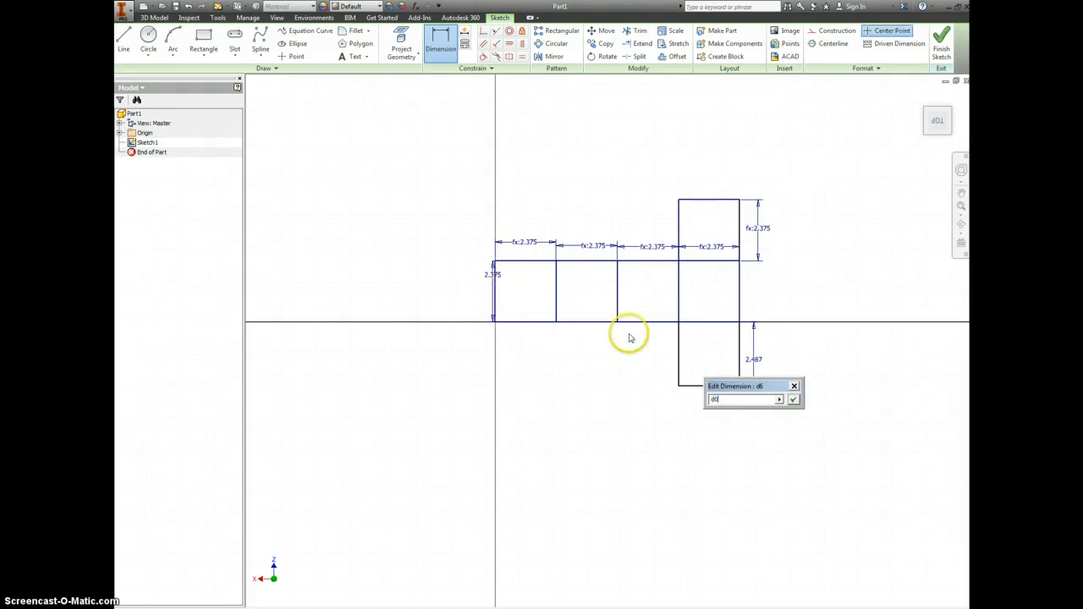
left_click(794, 401)
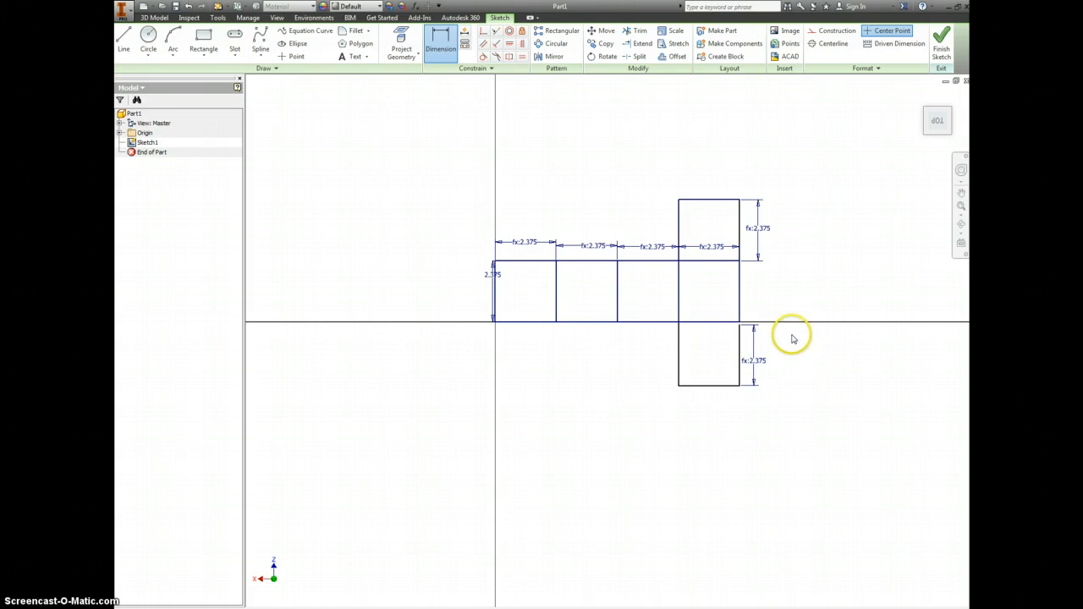
Check the overall distance between the outer horizontal edges of the upper and lower rectangles without placing a dimension
left_click(716, 385)
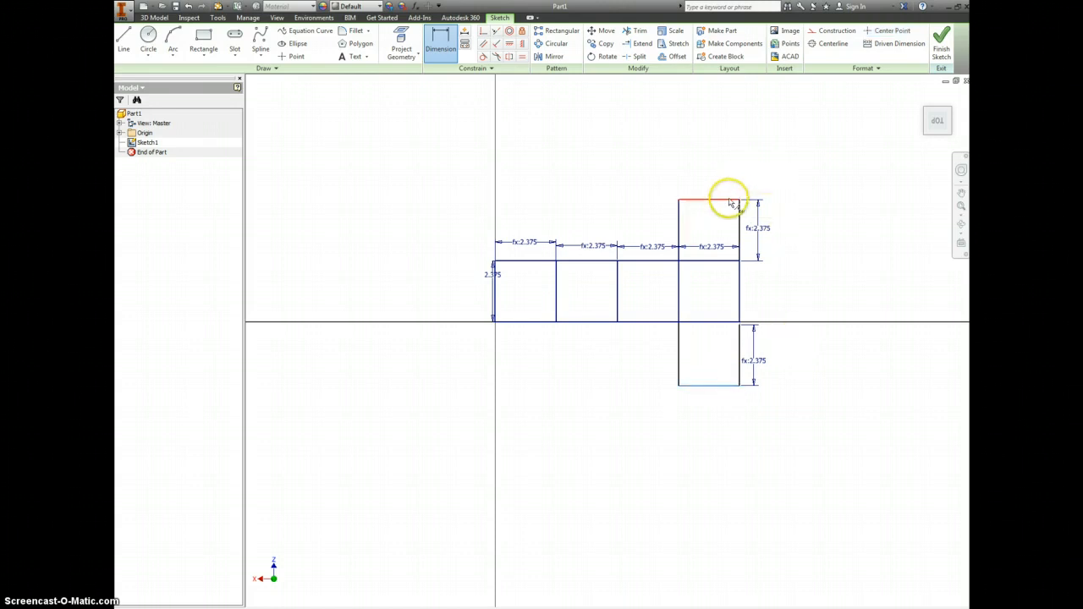
left_click(725, 200)
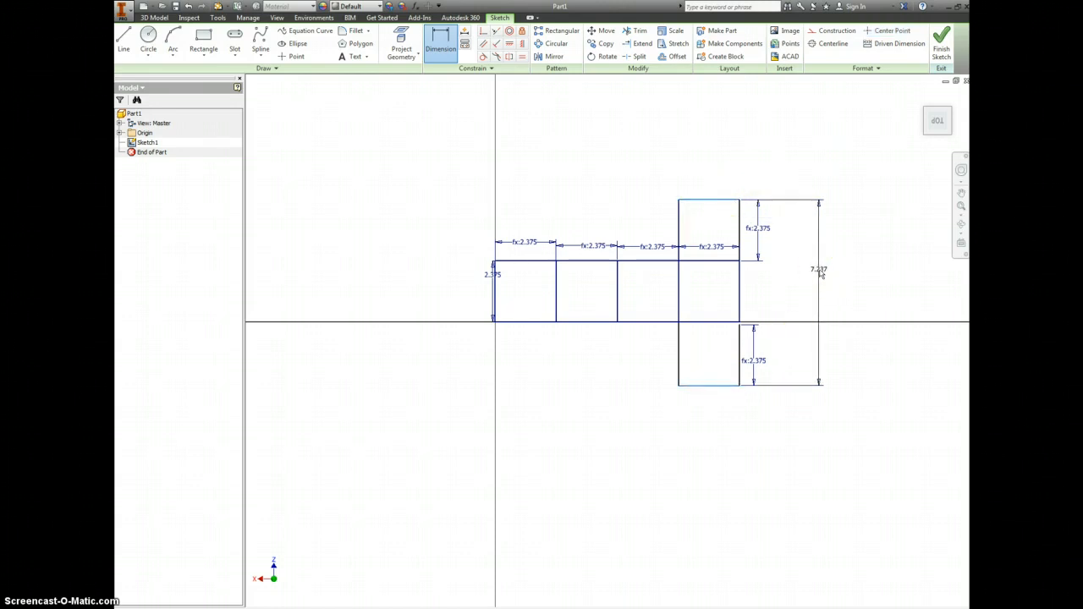
key("Escape")
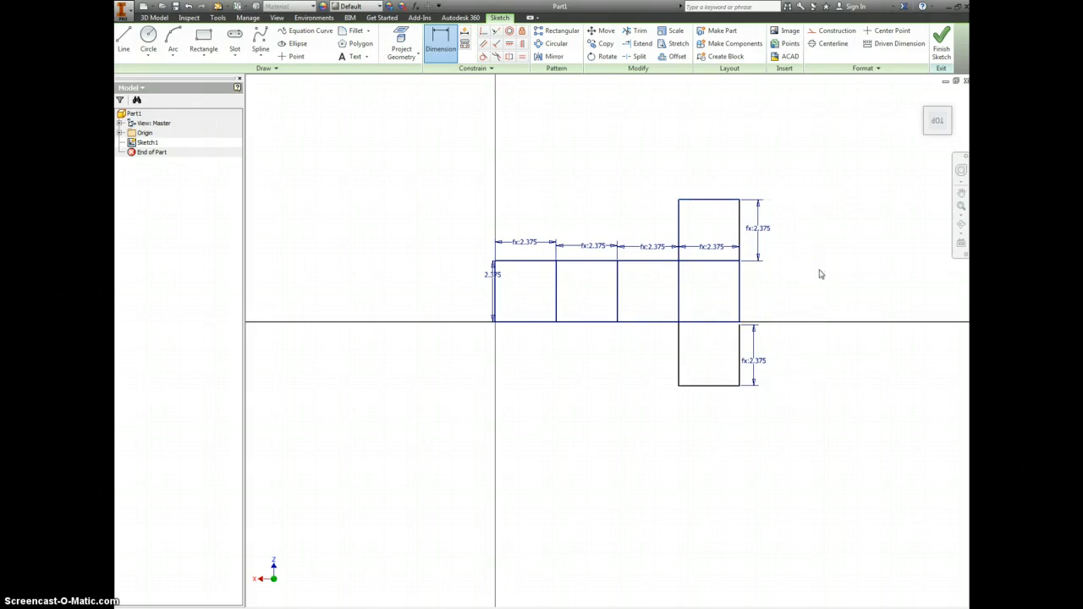
key("Escape")
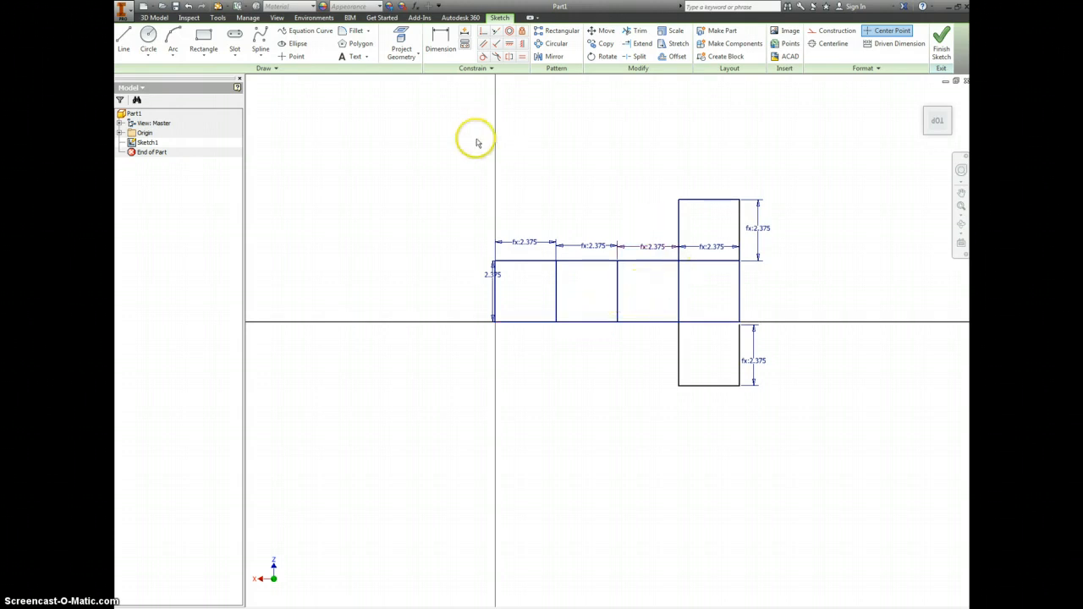
Draw a three-line trapezoidal tab on the upper square's top edge, with sloping sides ending at the square's corners
left_click(122, 43)
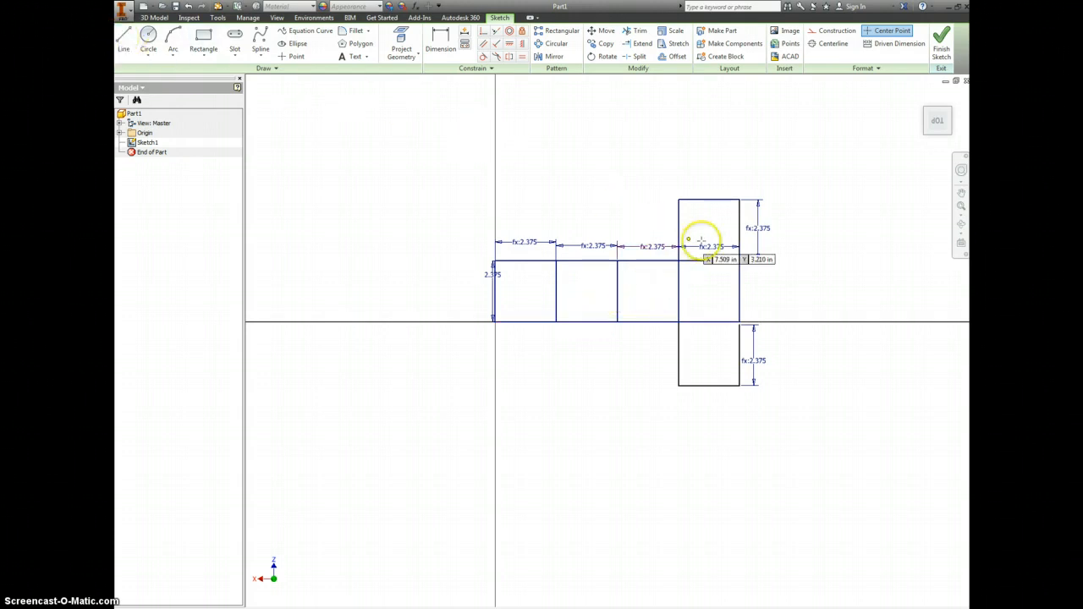
left_click(678, 198)
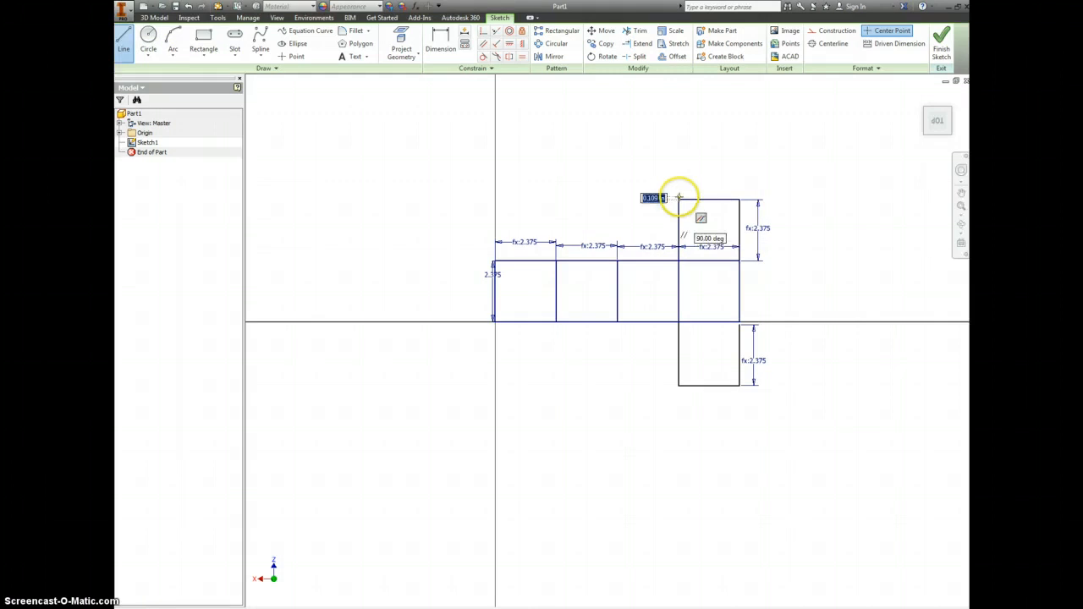
left_click(691, 185)
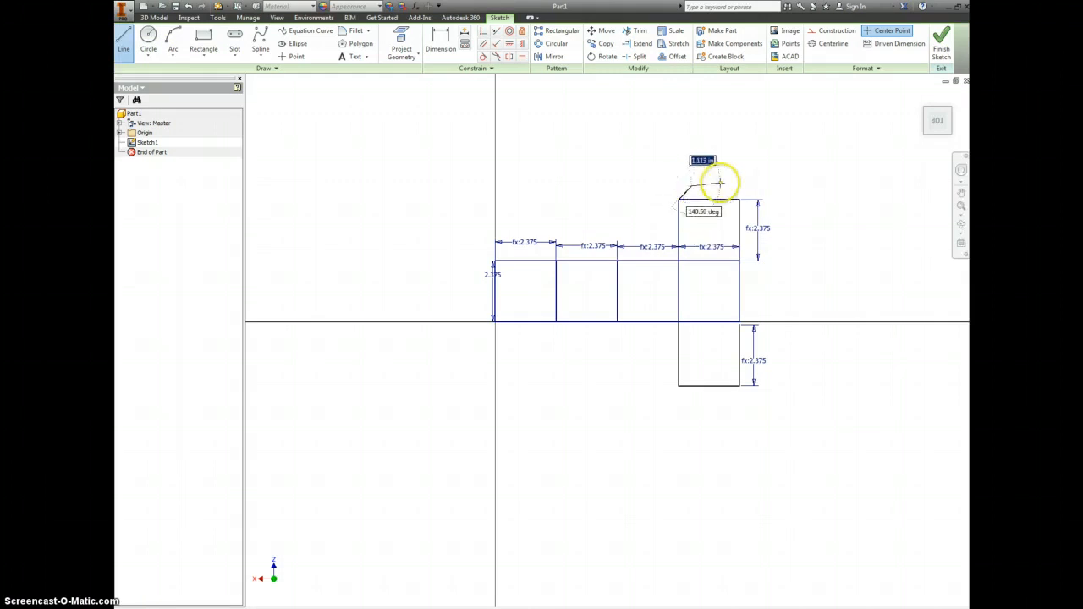
left_click(728, 185)
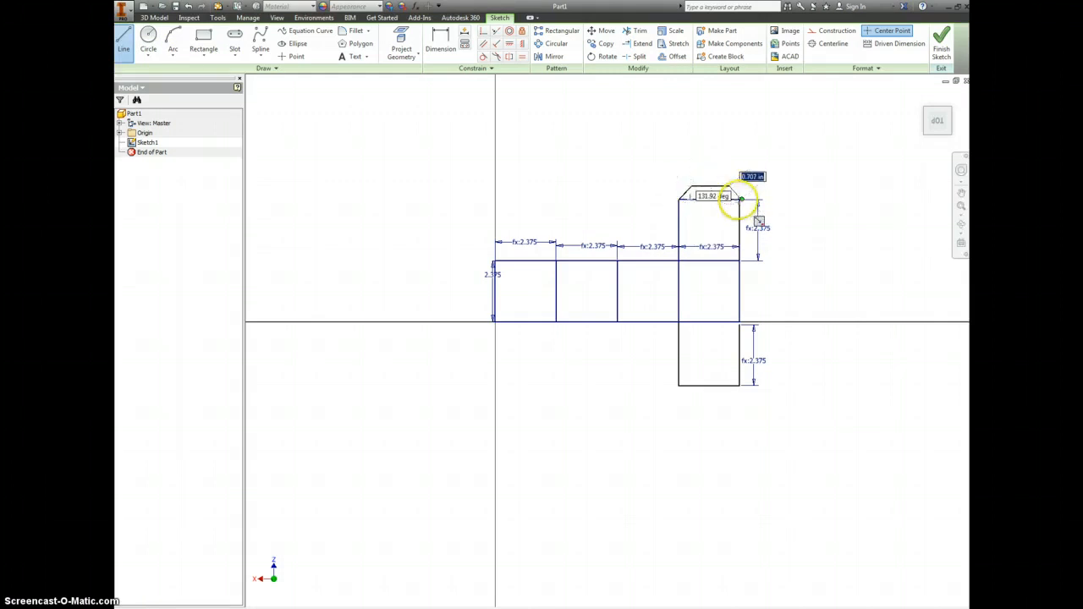
scroll(740, 199, "up", 5)
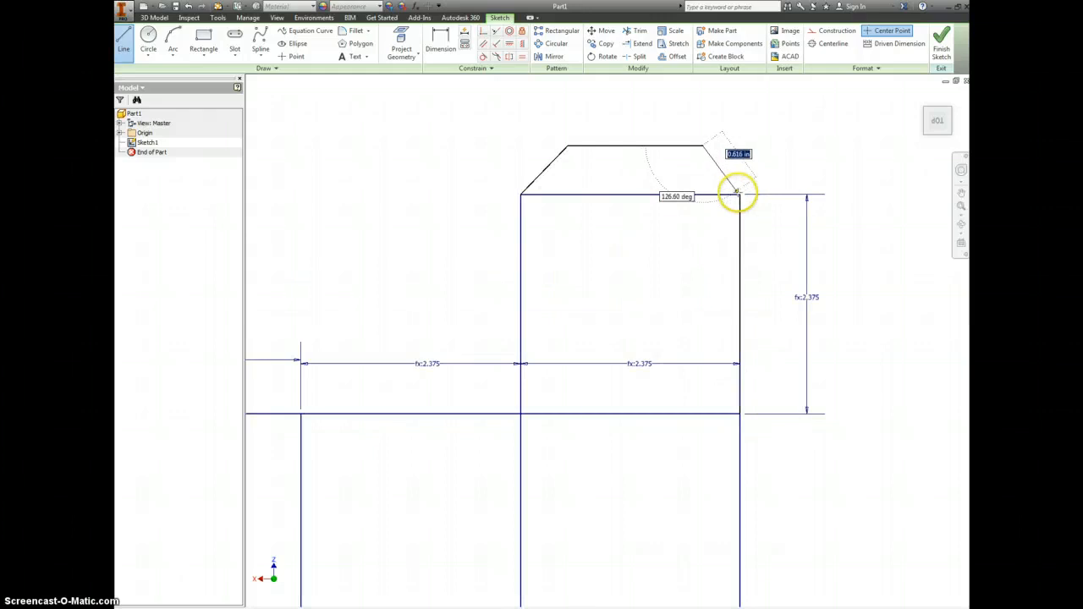
left_click(740, 195)
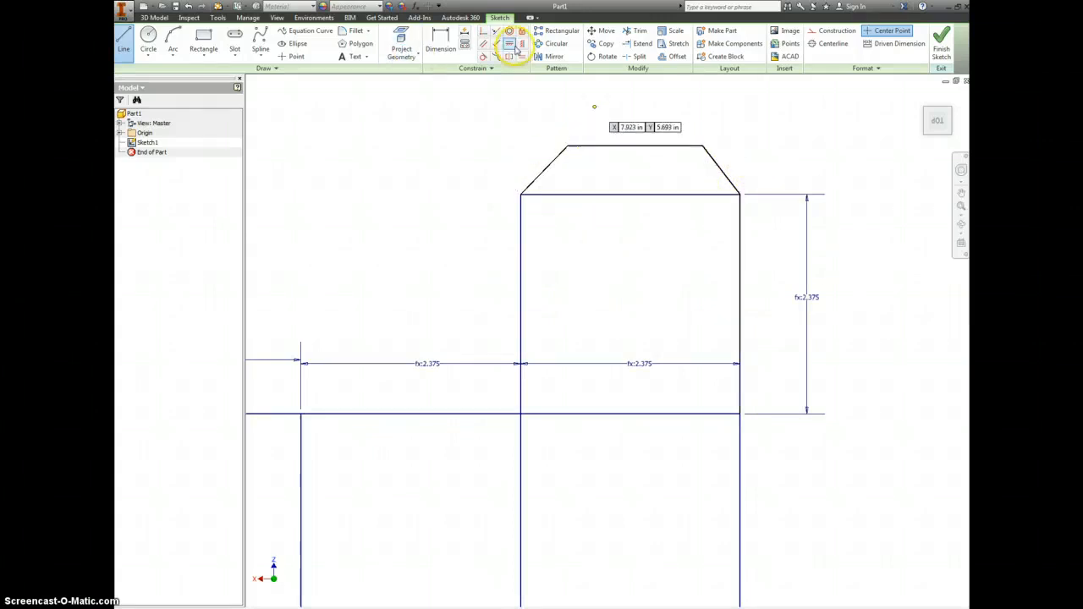
Constrain the midpoint of the upper tab's outer edge vertically to the midpoint of the upper square's top edge
left_click(522, 44)
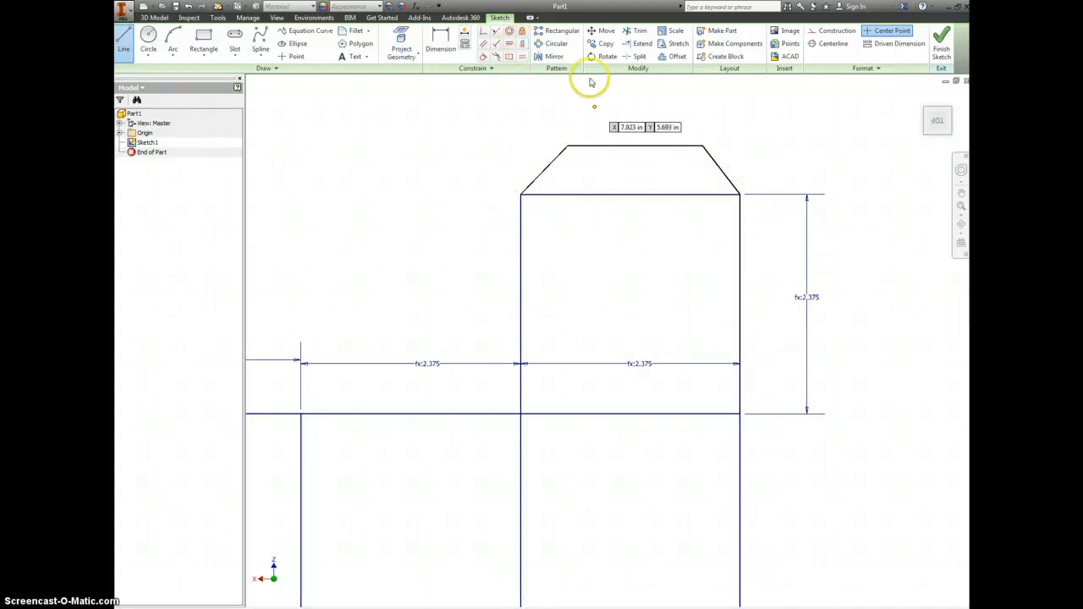
left_click(635, 147)
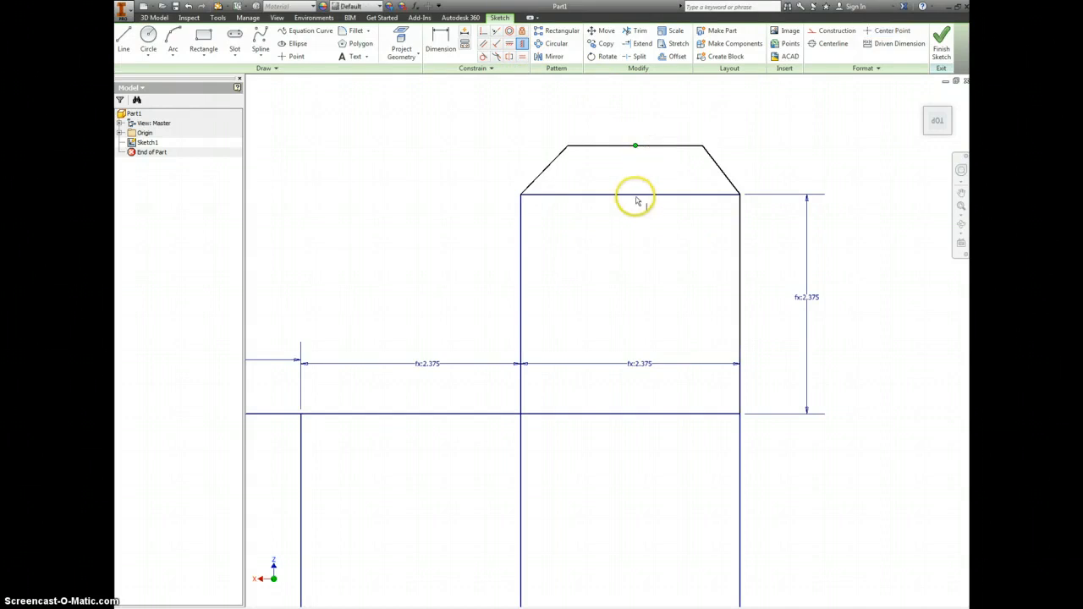
left_click(630, 195)
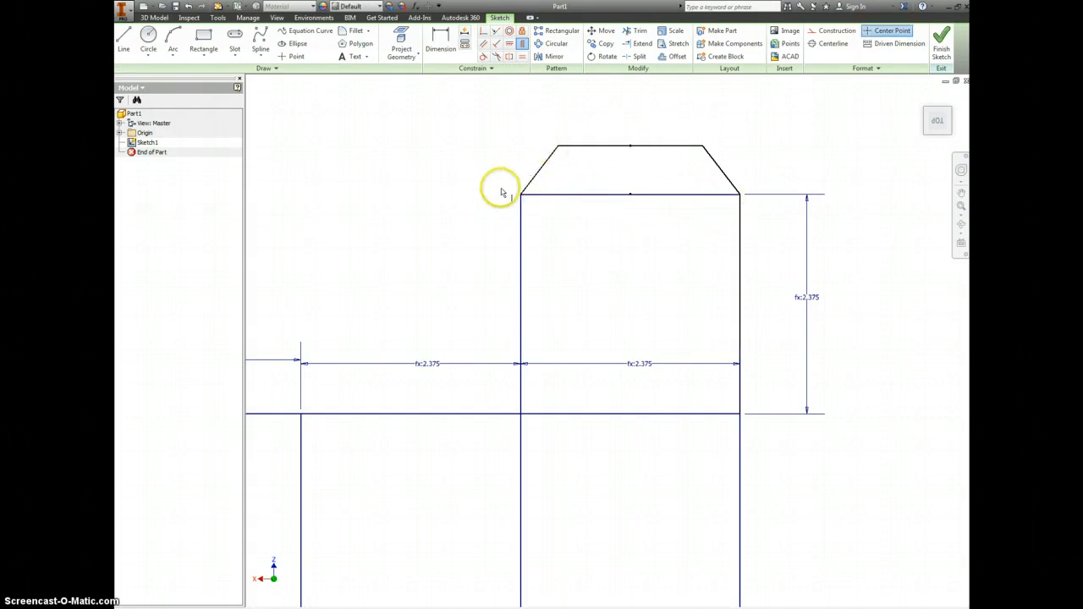
right_click(475, 178)
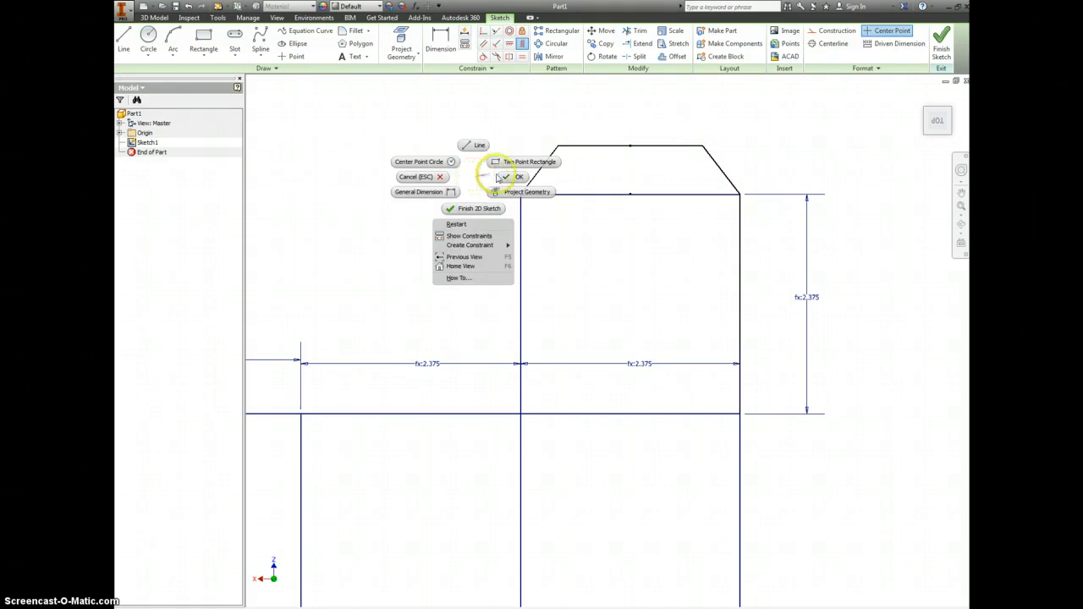
left_click(514, 177)
Draw a three-line trapezoidal tab on the lower square's bottom edge, with a first sloping side about 0.97 in long and both sides meeting the square's corners
scroll(544, 257, "up", 3)
middle_click_drag(602, 387, 633, 317)
scroll(635, 364, "up", 3)
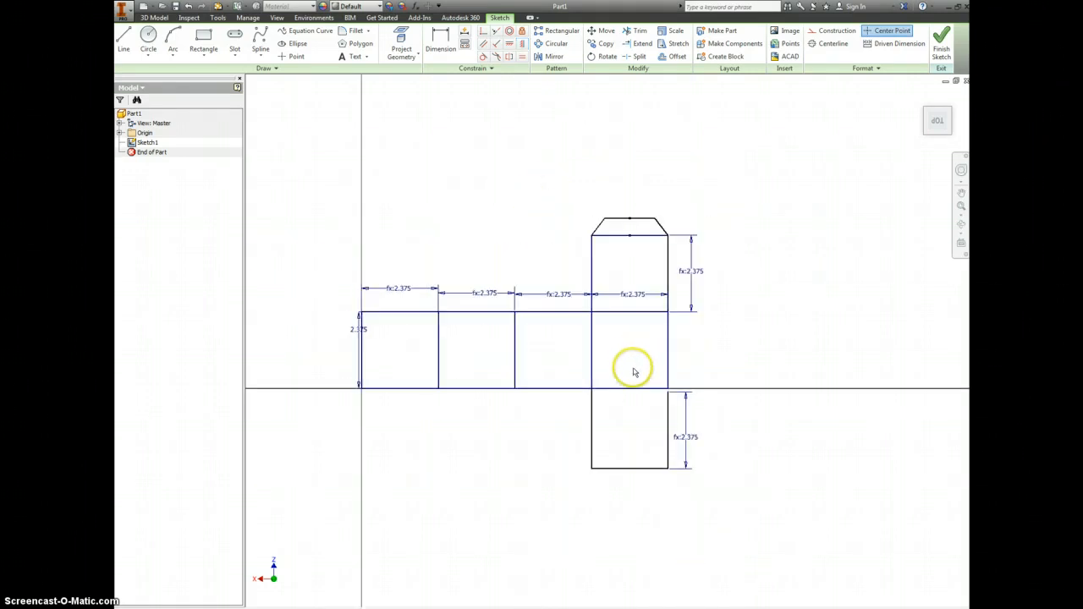
middle_click_drag(633, 373, 635, 343)
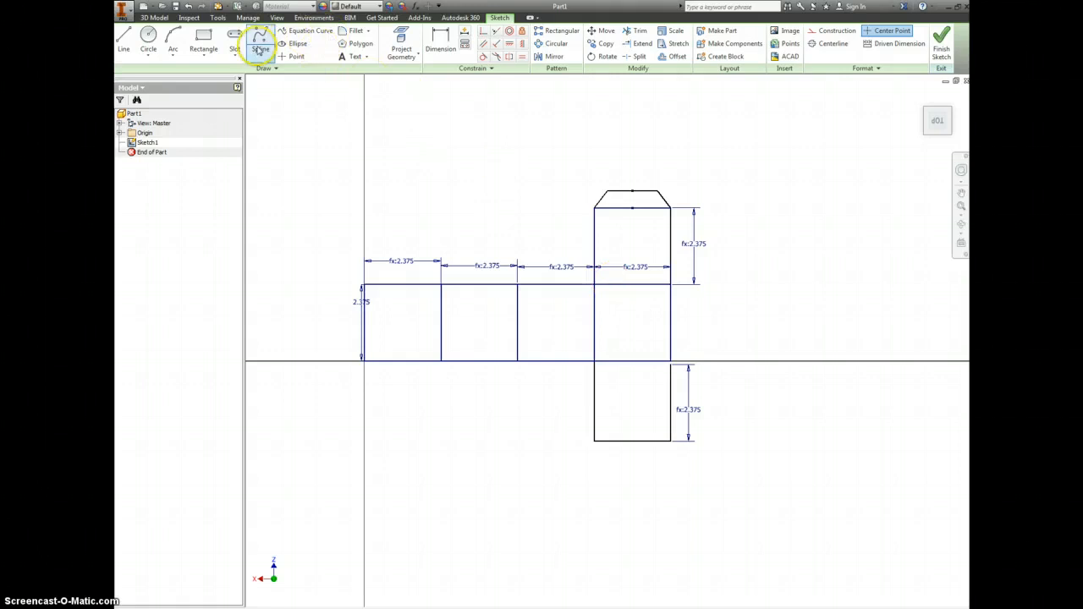
left_click(123, 38)
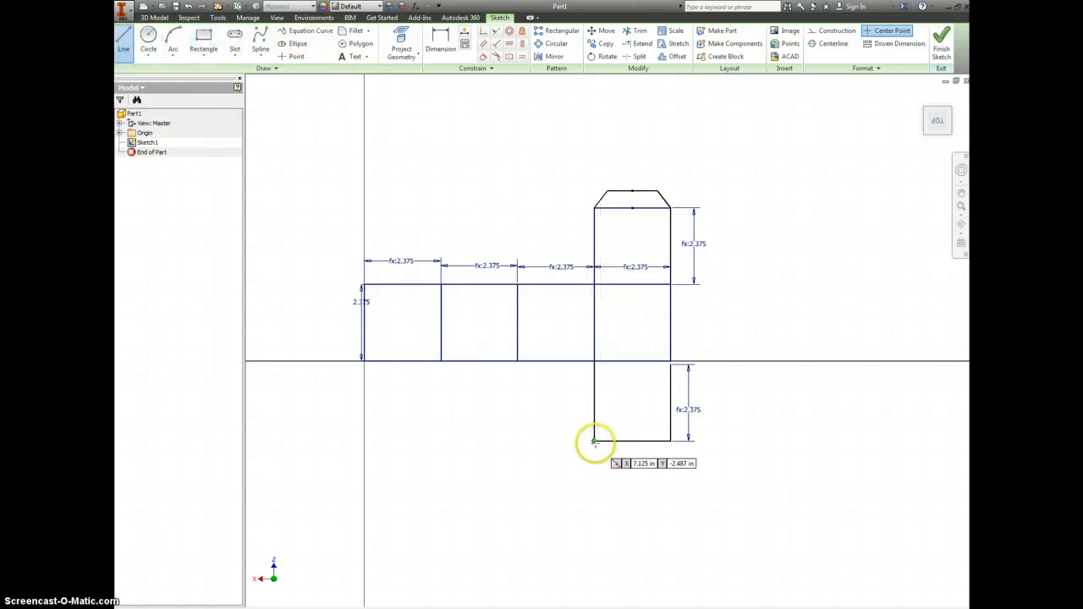
left_click(595, 440)
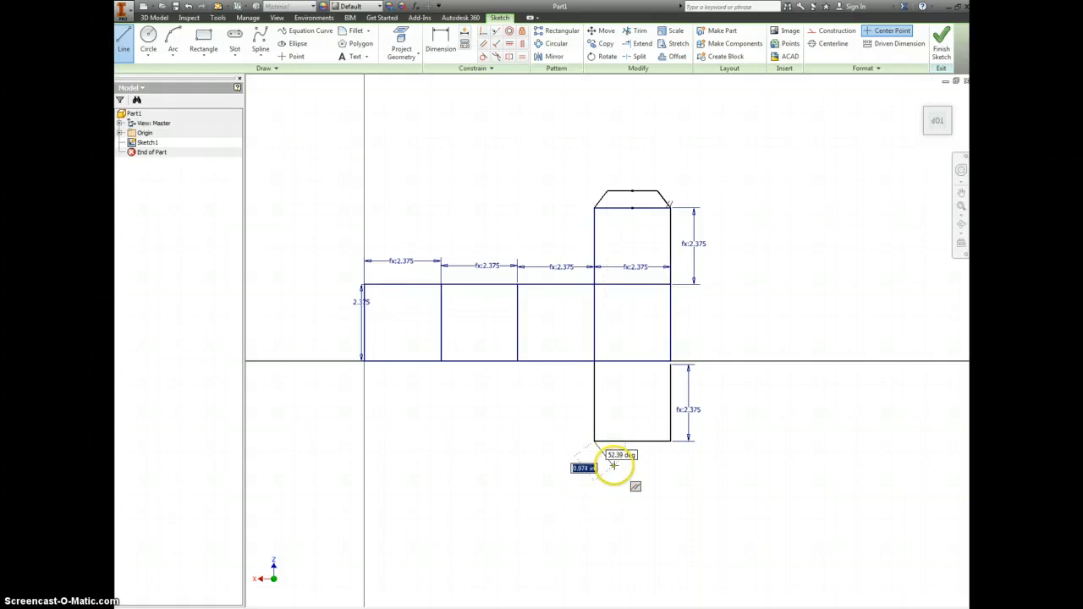
left_click(614, 465)
left_click(652, 465)
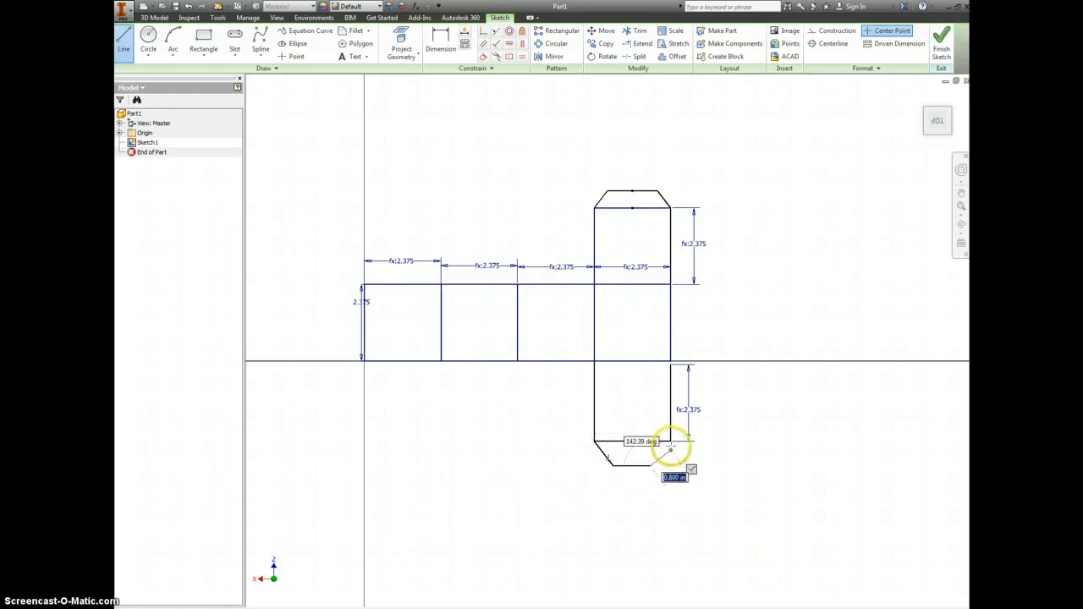
double_click(671, 440)
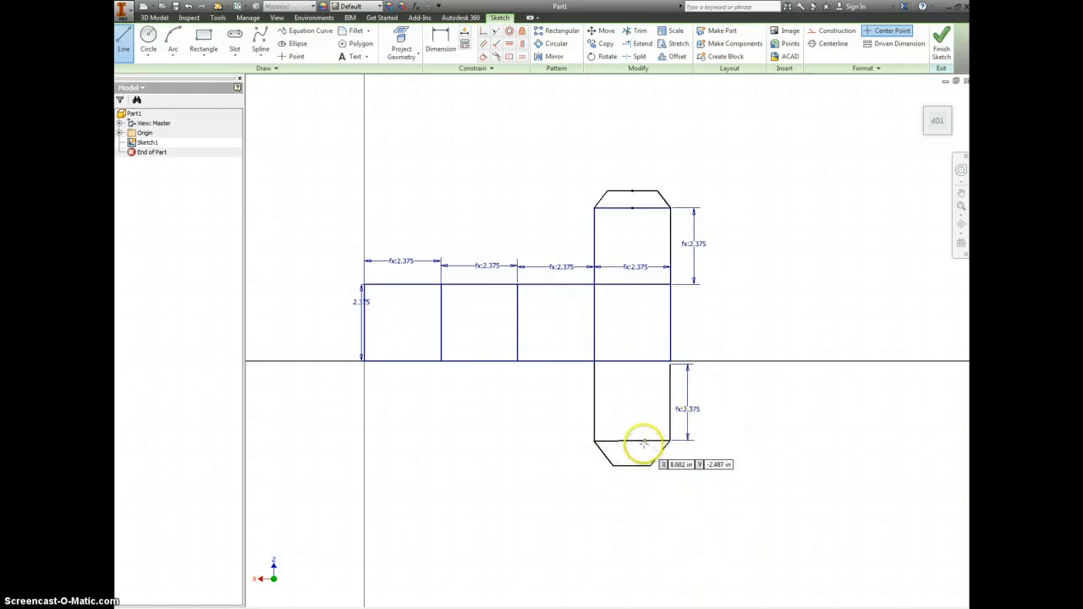
Apply a horizontal constraint to the slightly tilted bottom edge of the lower square
scroll(641, 437, "up", 5)
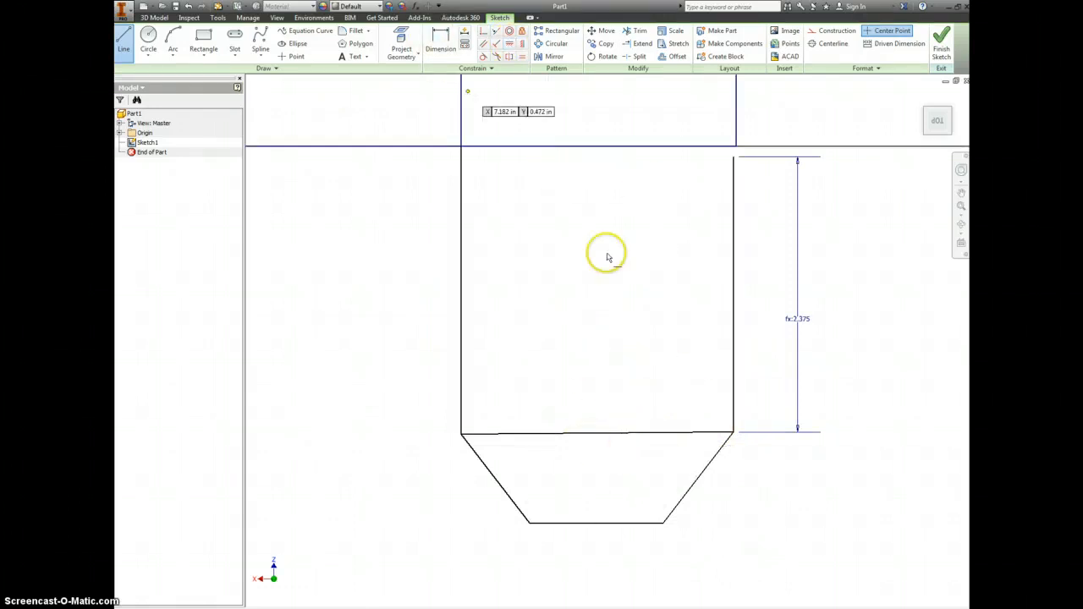
left_click(509, 46)
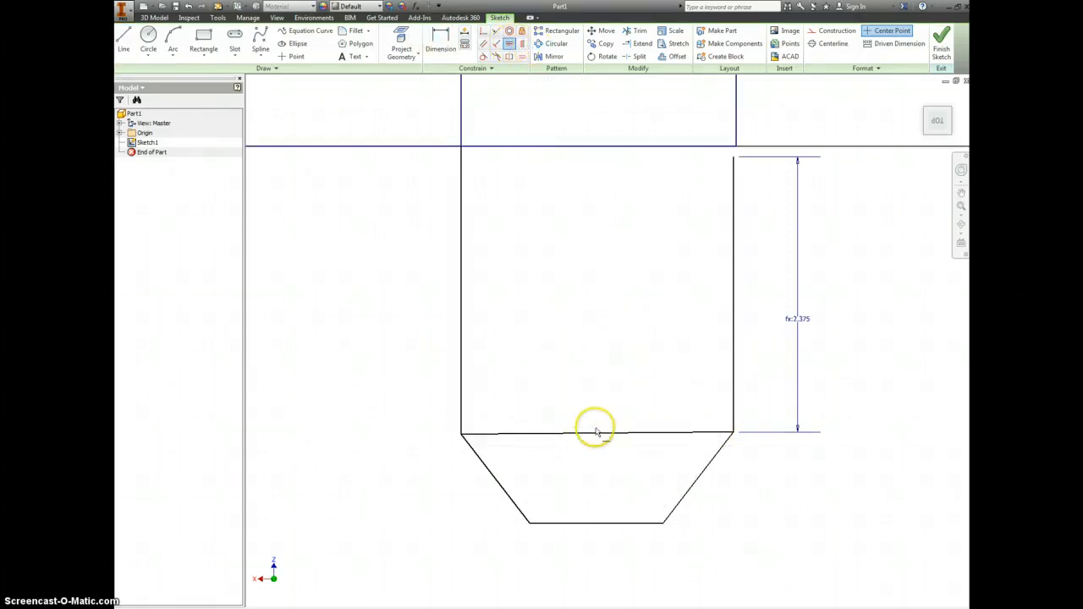
left_click(615, 436)
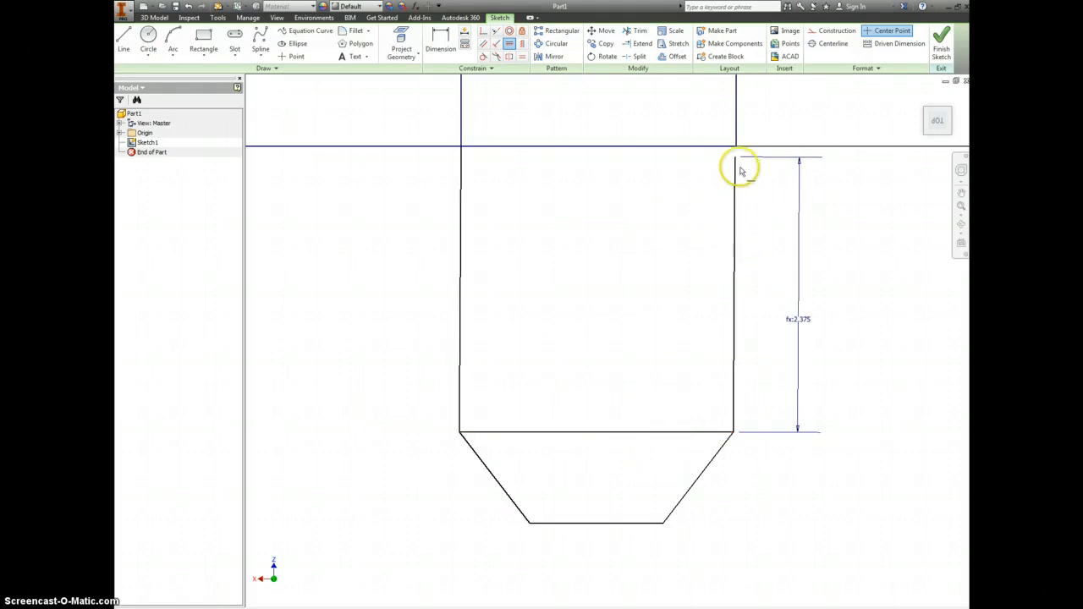
Make the open upper end of the lower square's right side coincident with the corner of the square above it
scroll(739, 161, "down", 3)
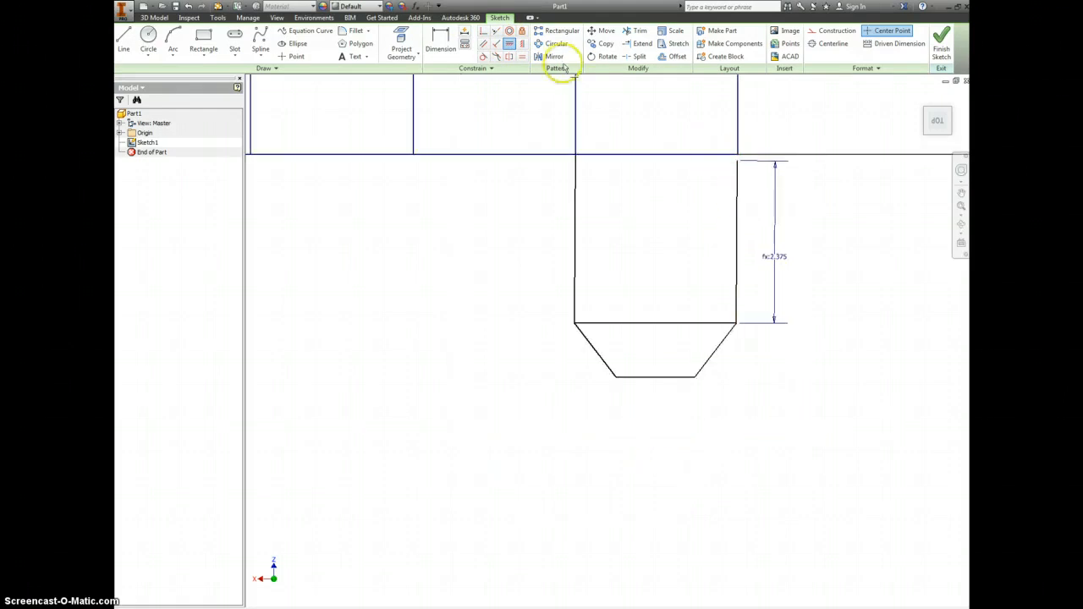
left_click(483, 32)
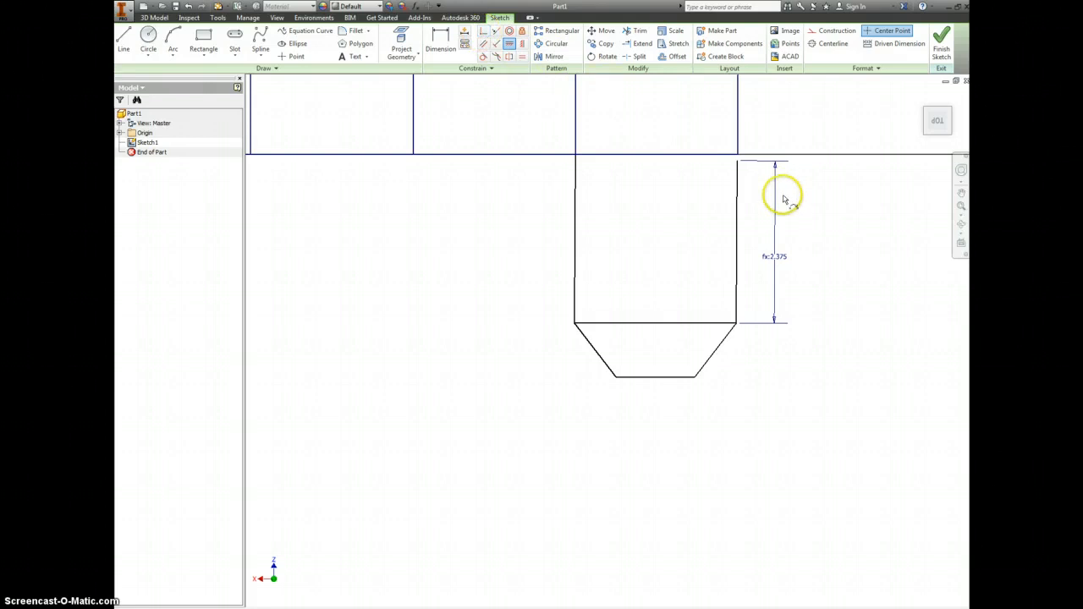
left_click(738, 160)
left_click(738, 154)
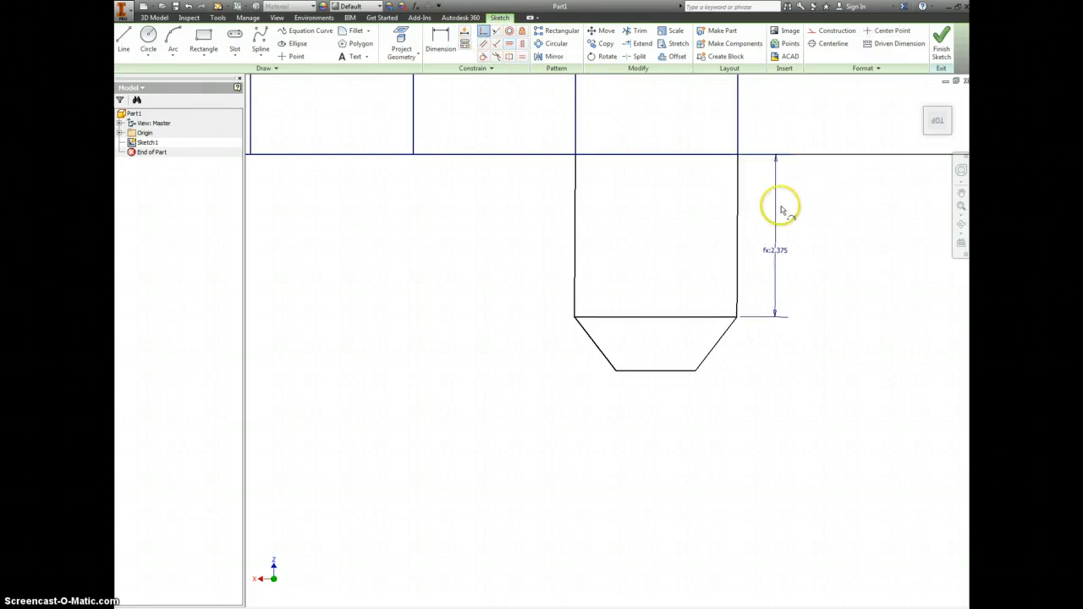
key("Escape")
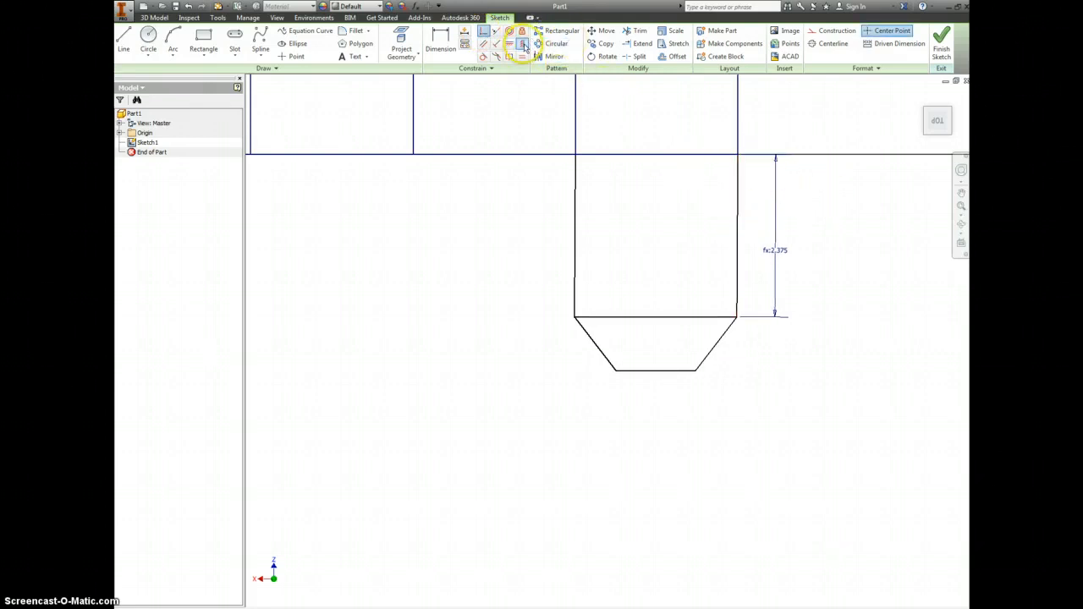
Apply vertical constraints to the left and right sides of the lower square
left_click(522, 44)
left_click(576, 182)
left_click(738, 216)
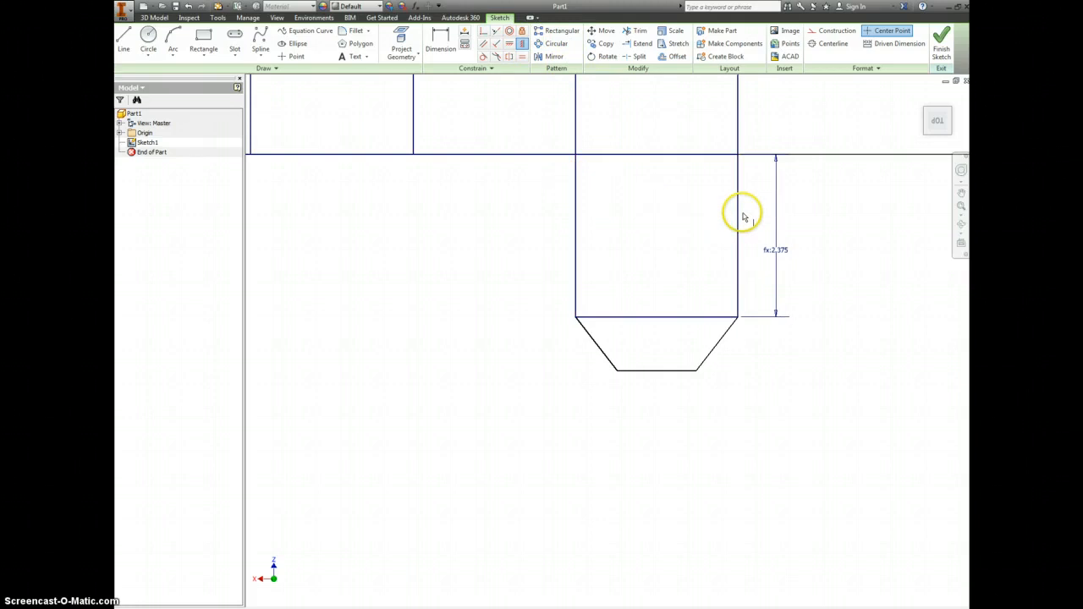
Align the midpoints of the lower square's bottom edge and its tab's outer edge vertically, and make the upper and lower tabs' sloping sides equal
scroll(680, 248, "down", 4)
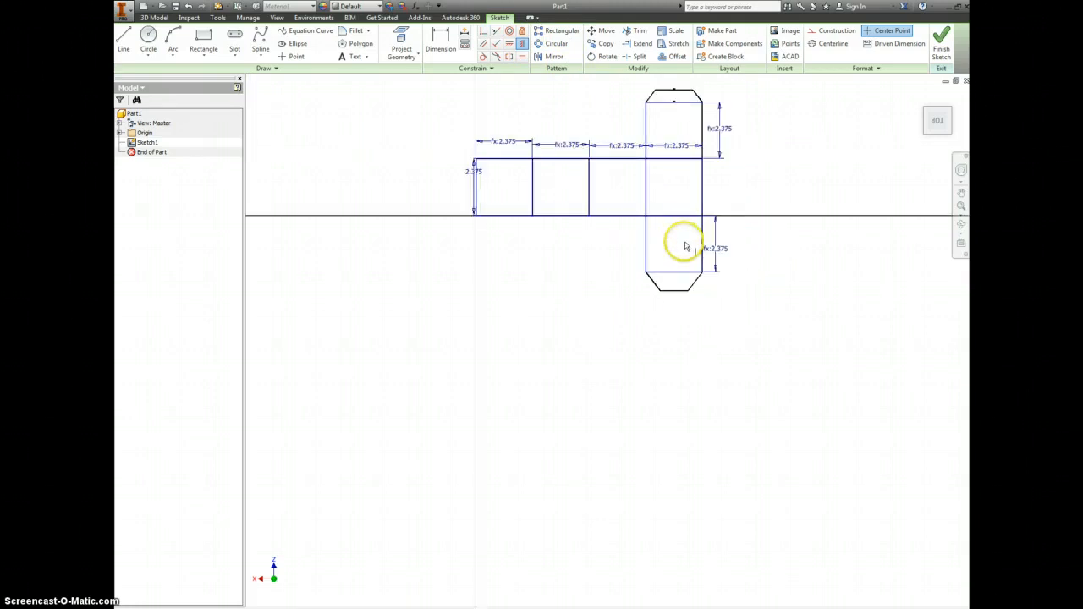
scroll(670, 300, "up", 4)
left_click(667, 297)
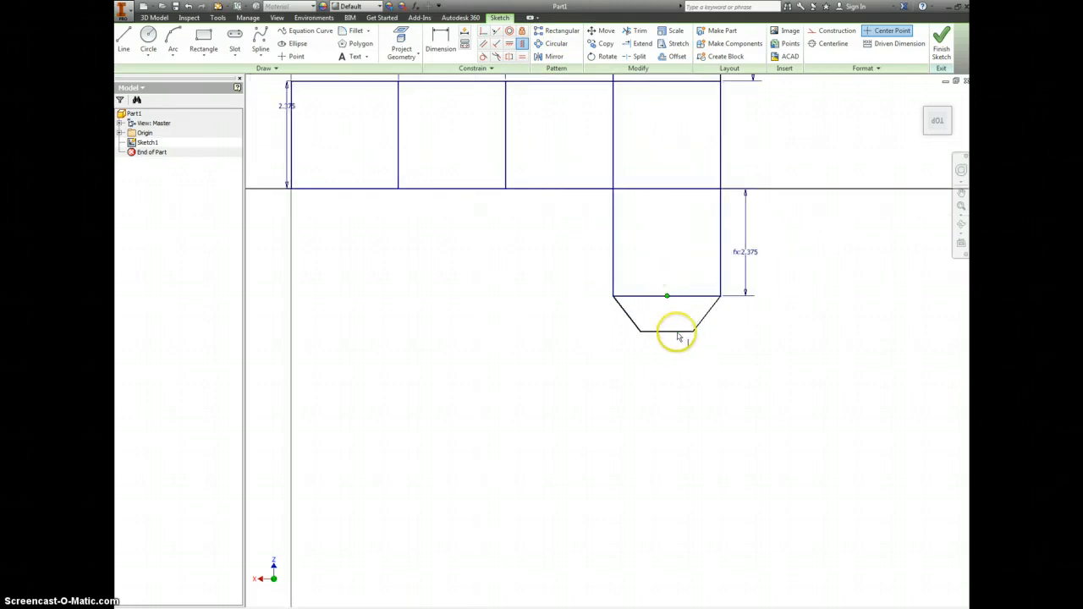
left_click(667, 331)
scroll(663, 338, "down", 3)
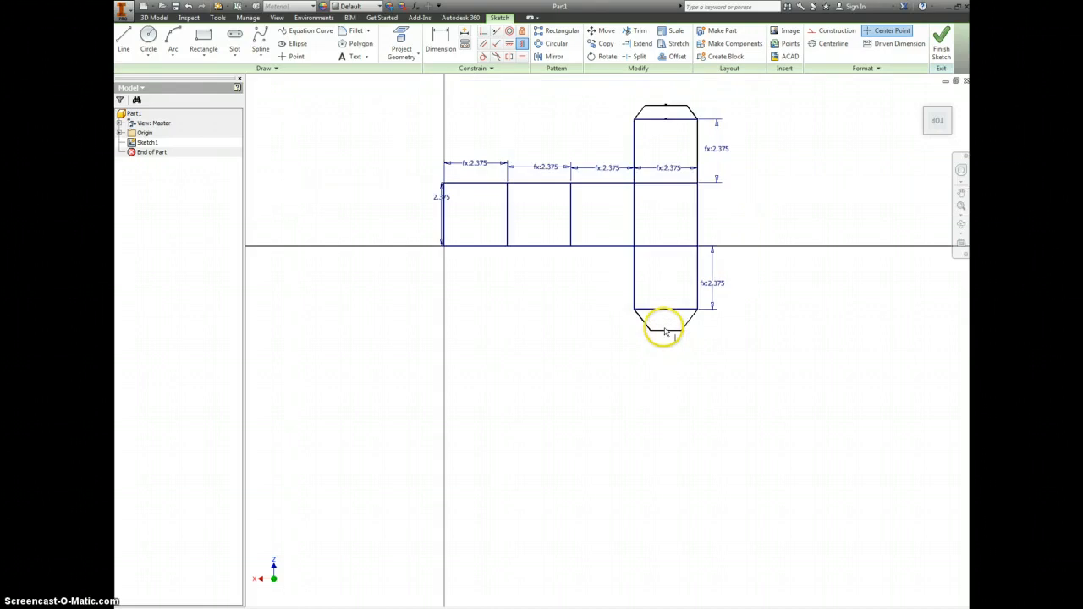
left_click(646, 104)
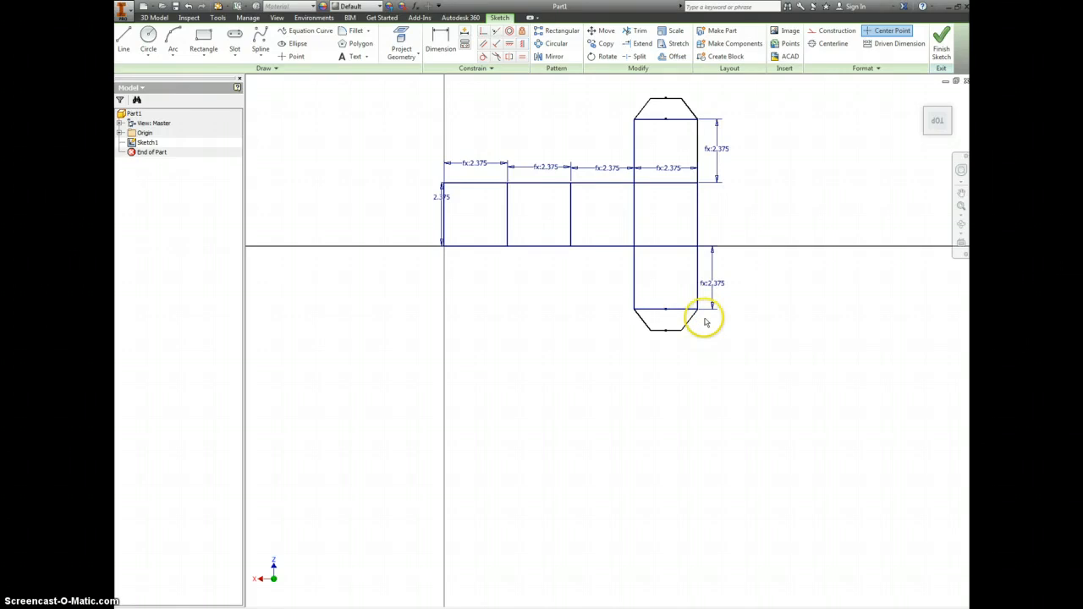
Check the overall distance between the outer edges of the upper and lower tabs without placing a dimension
key("d")
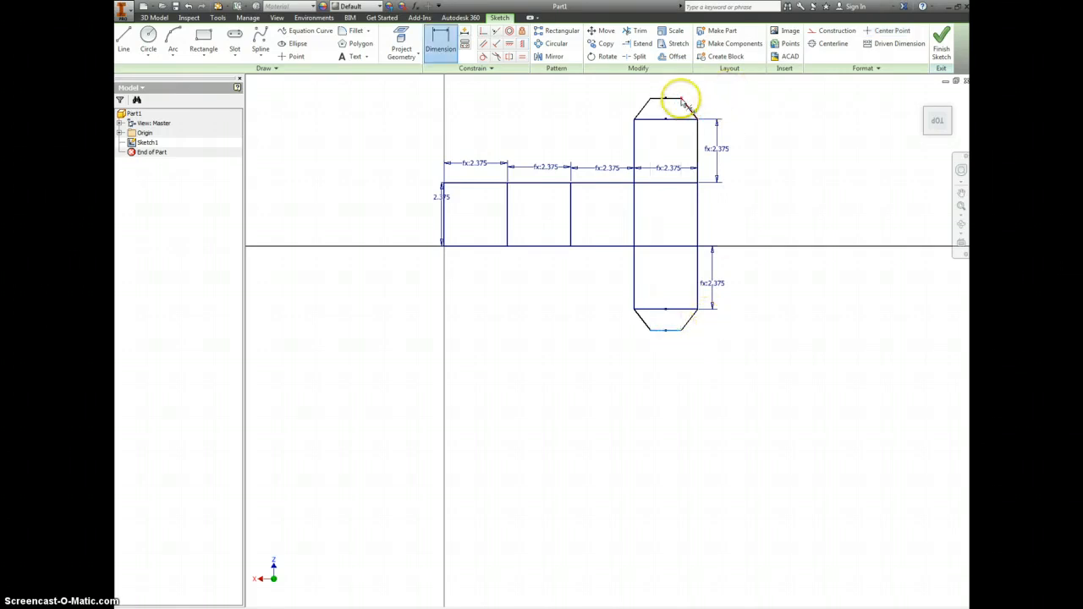
left_click(677, 101)
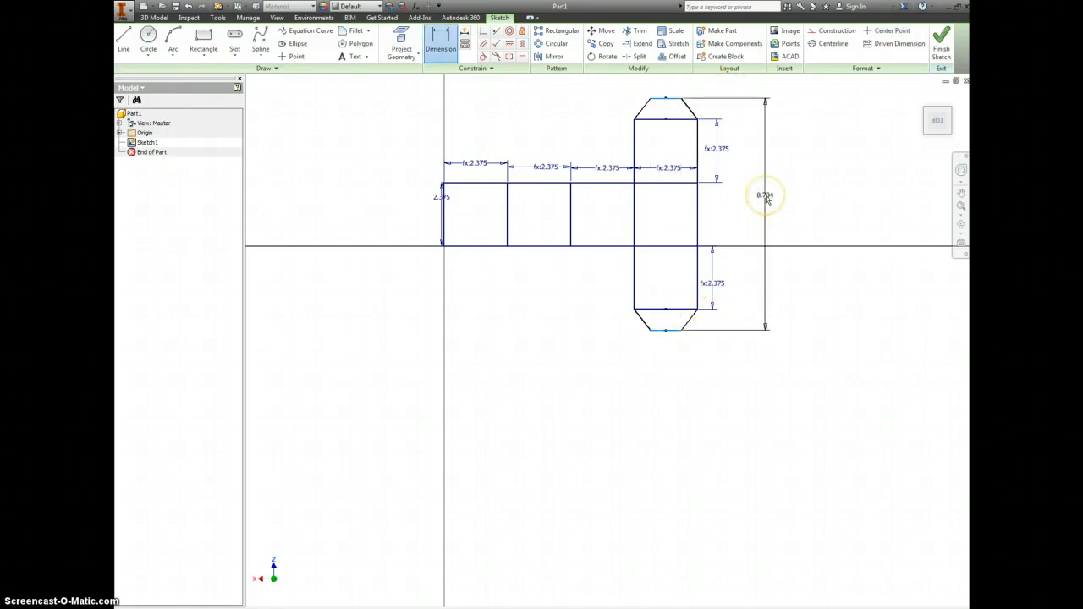
key("Escape")
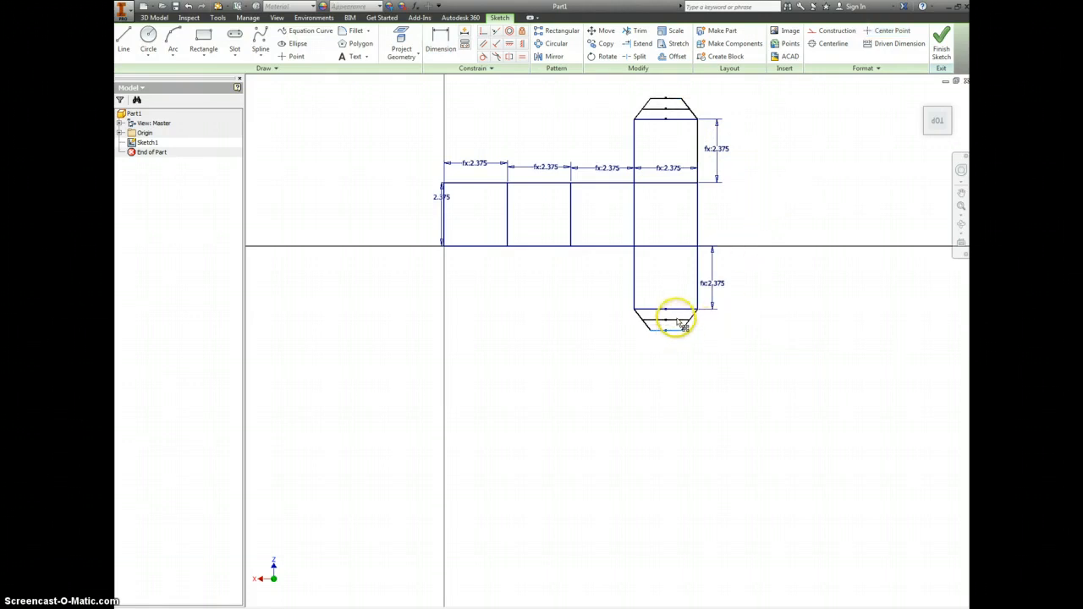
Shorten both tabs by moving the lower tab's outer edge inward to an overall height of about 7.9 in, checked with a trial dimension
left_click_drag(679, 323, 684, 319)
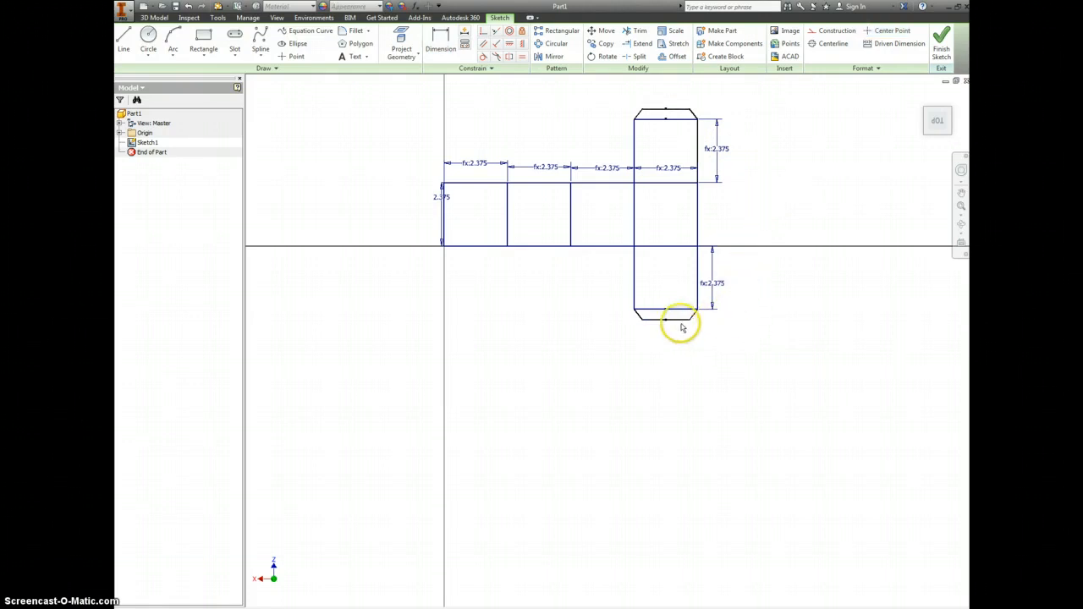
key("d")
left_click(679, 320)
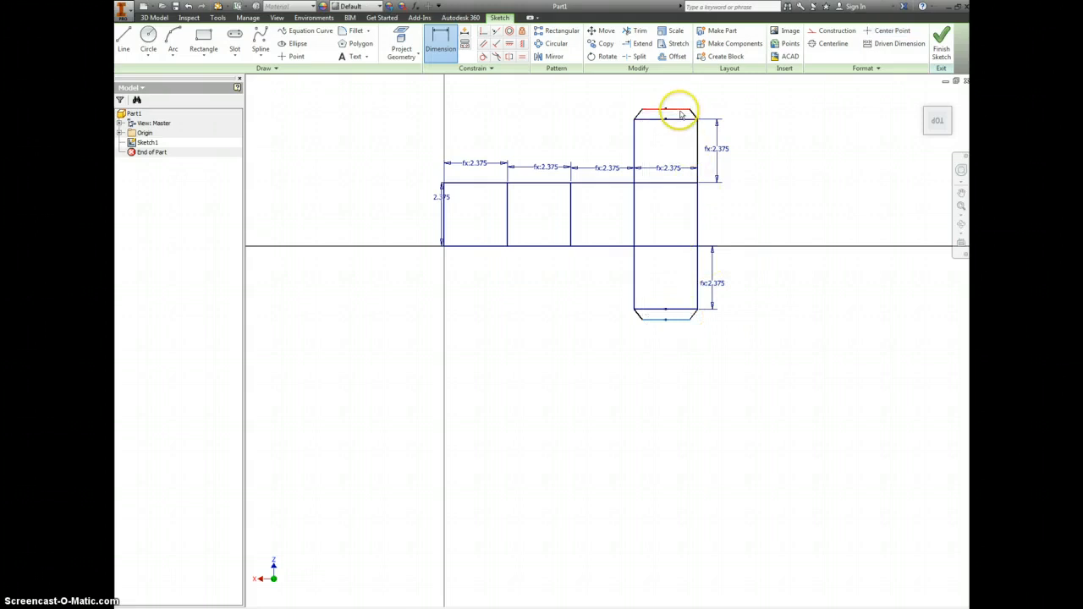
left_click(681, 112)
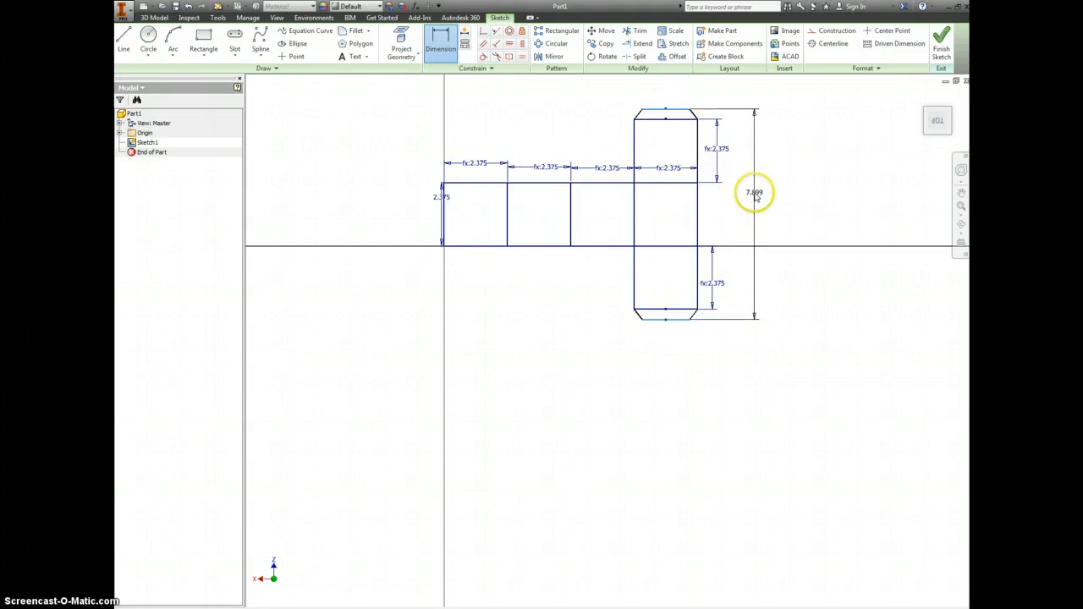
key("Escape")
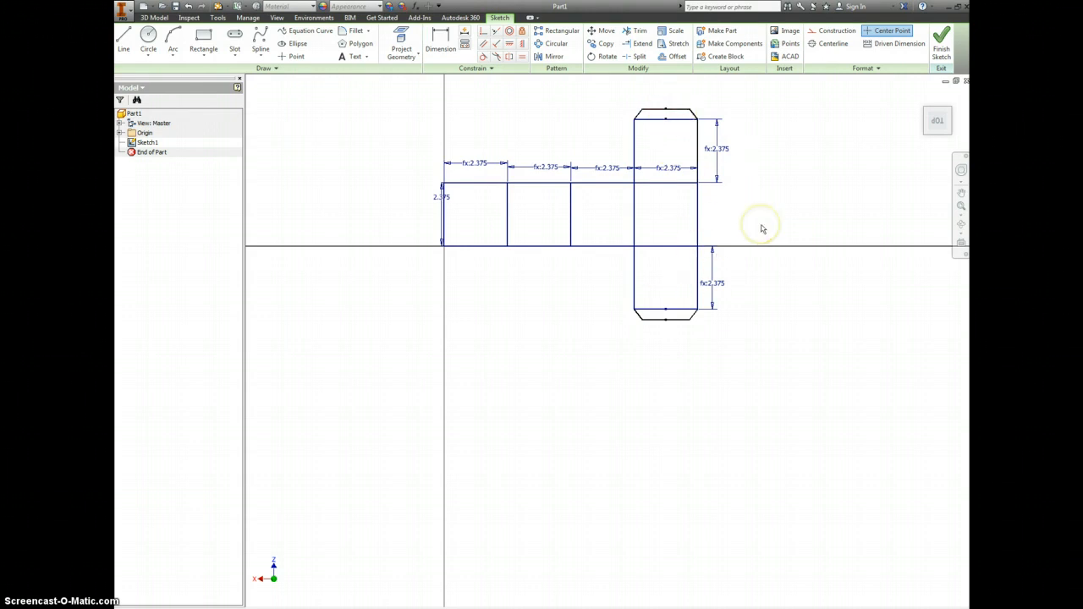
Exit the sketch and save the part as Package 2 in the Puzzle Cube folder
left_click(176, 6)
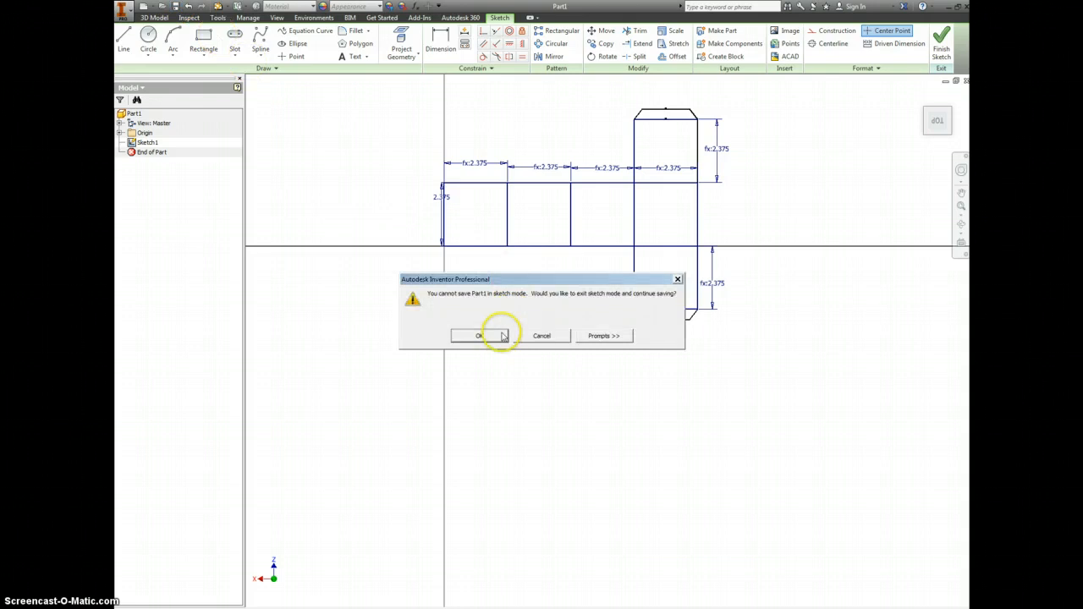
left_click(499, 335)
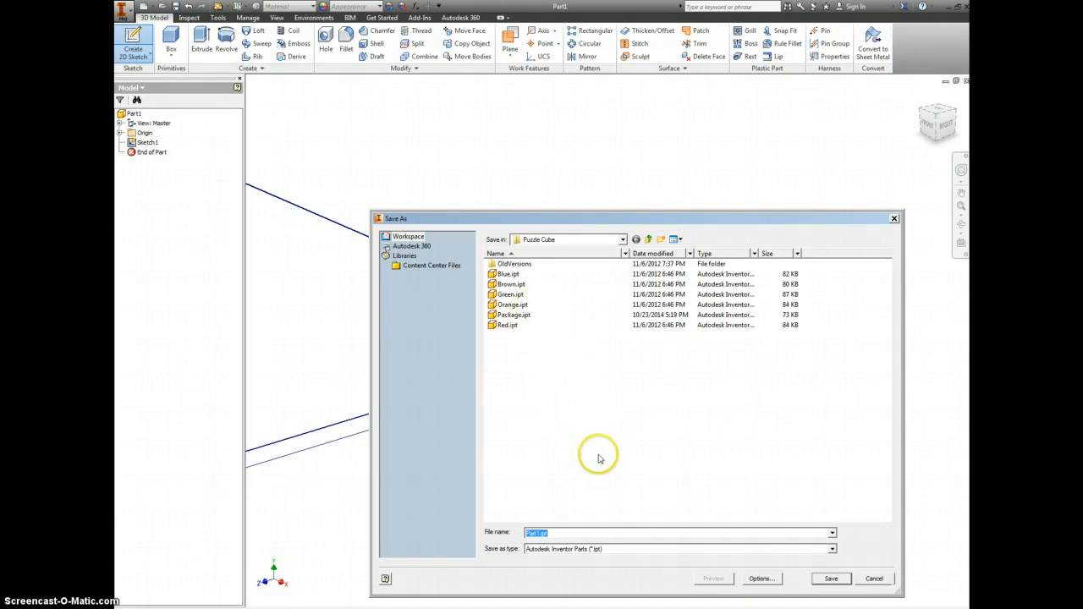
type("P")
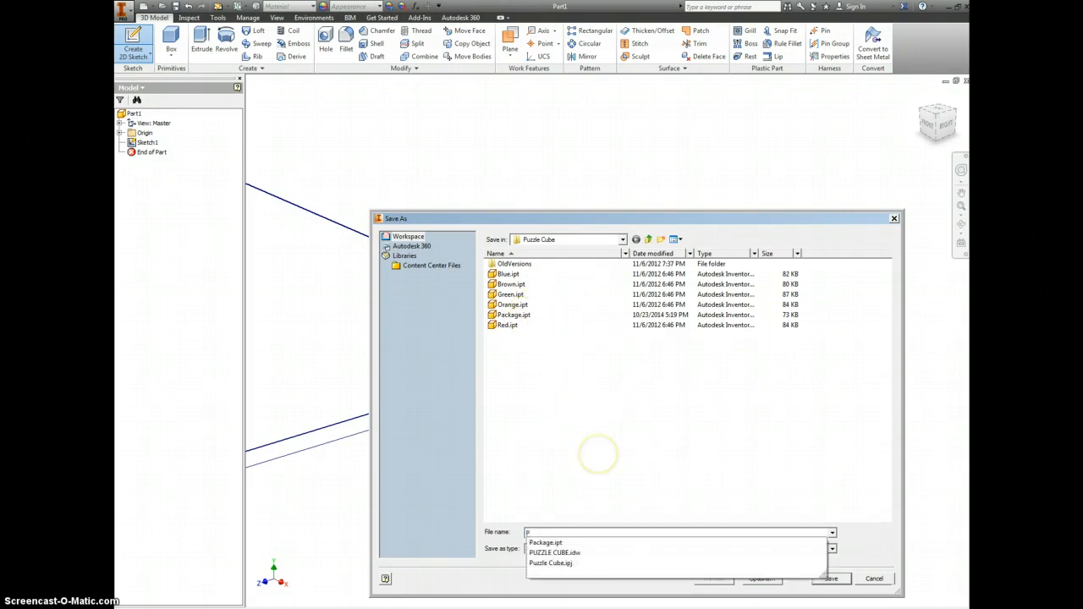
type("ackage 2")
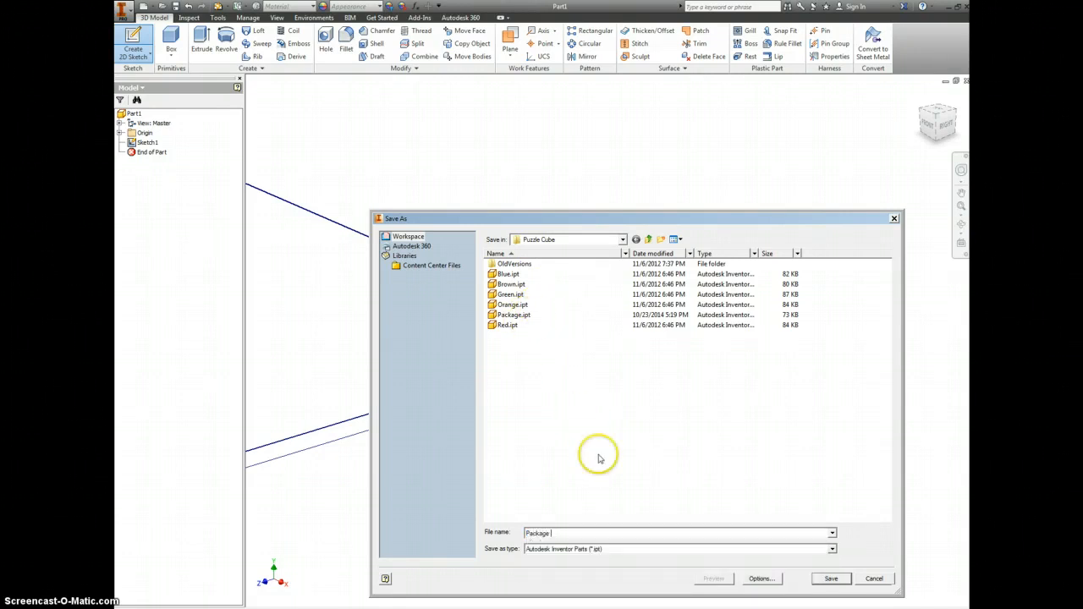
left_click(832, 579)
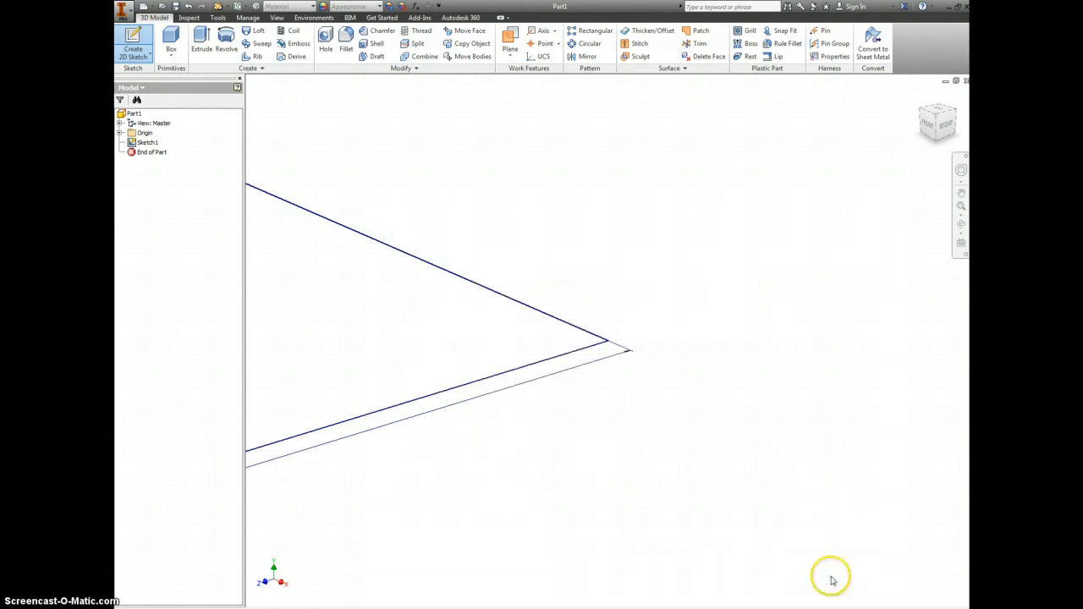
middle_click(776, 486)
middle_click(776, 485)
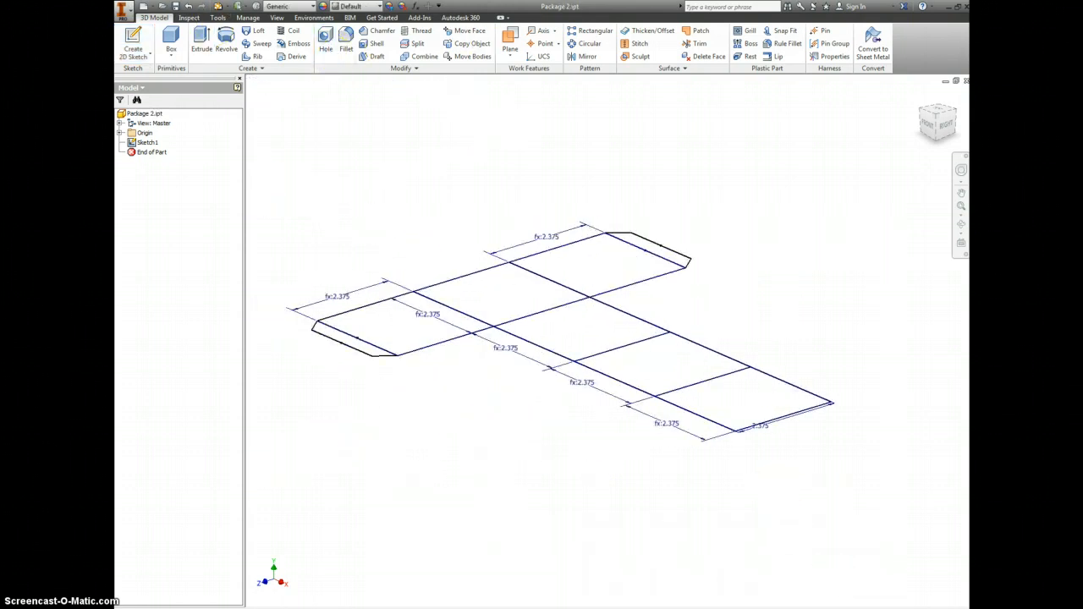
Create a new drawing and set its sheet size to A
left_click(149, 6)
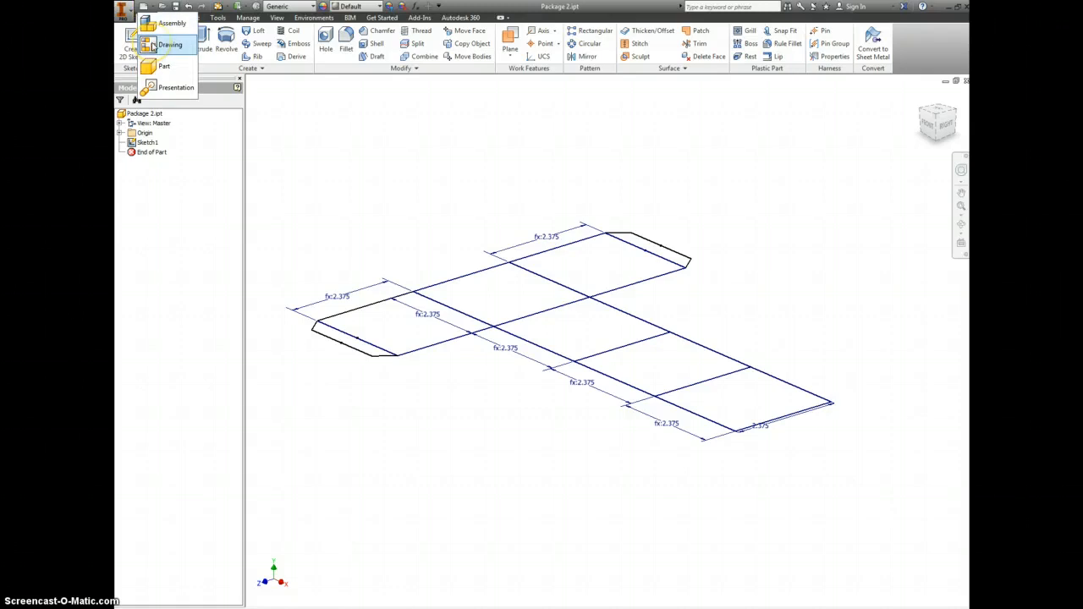
left_click(154, 45)
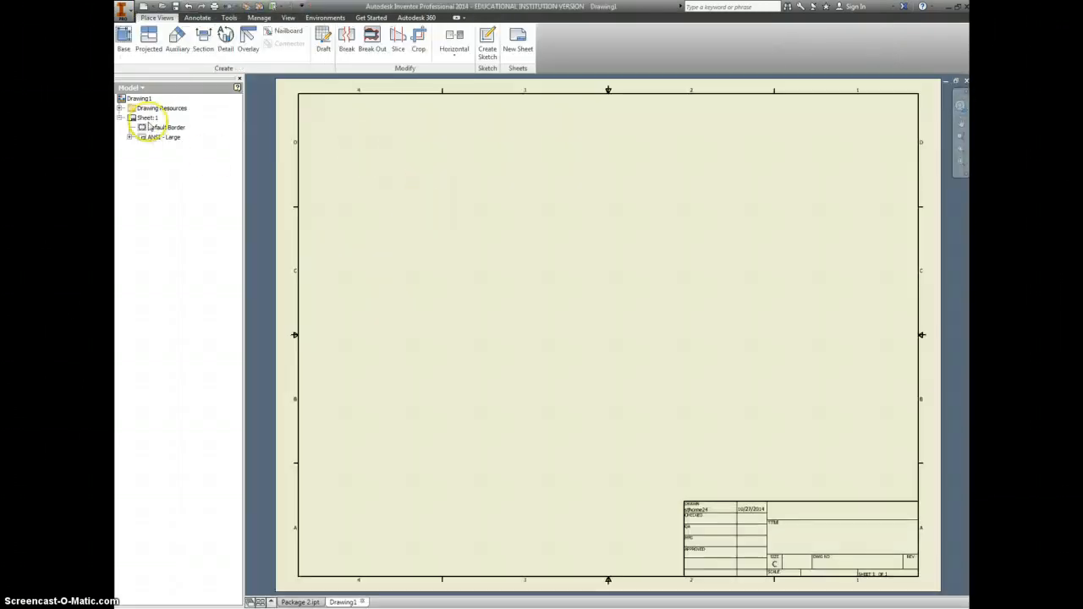
right_click(146, 118)
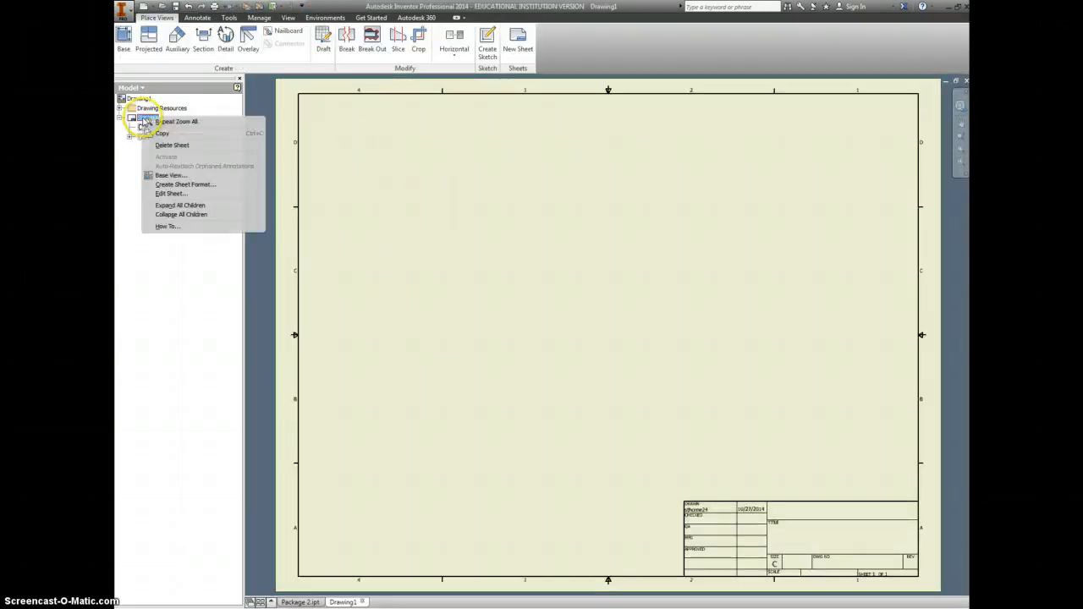
left_click(178, 196)
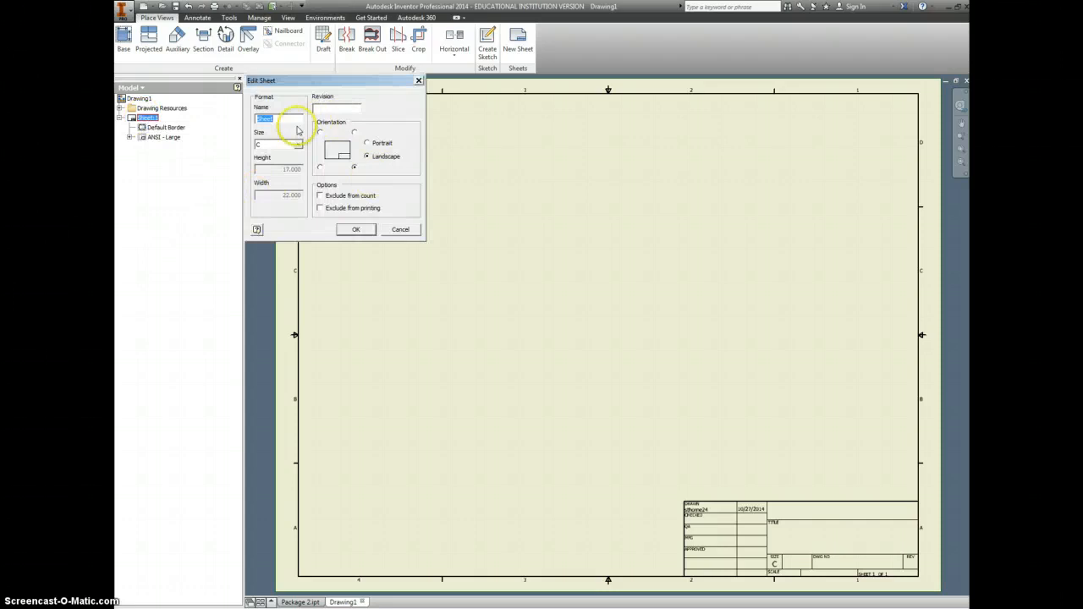
left_click(288, 144)
left_click(284, 161)
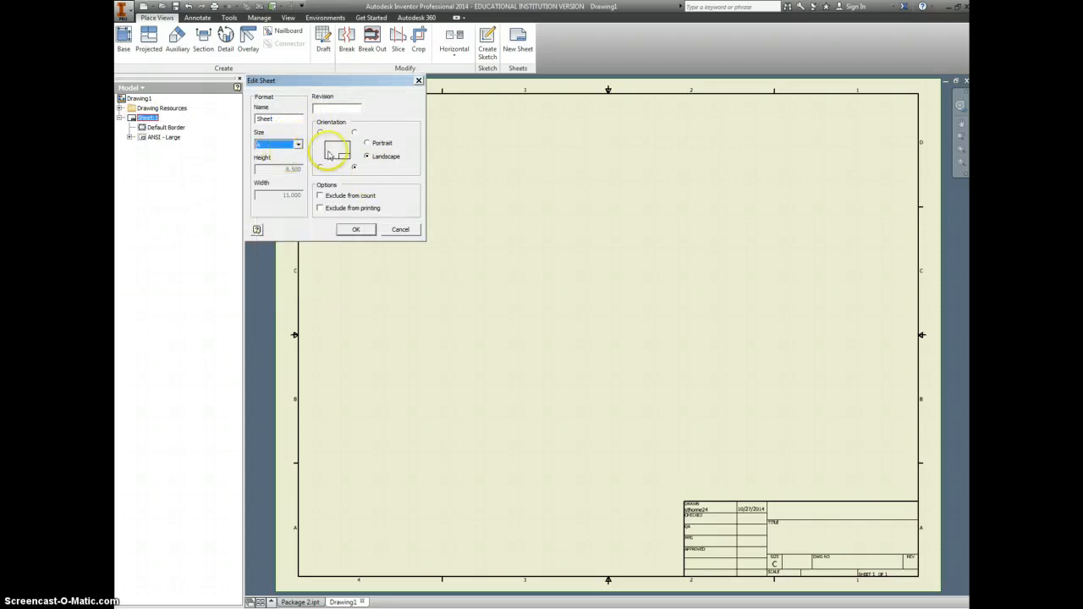
left_click(355, 229)
Delete the default border and the ANSI - Large title block from the sheet
left_click(159, 129)
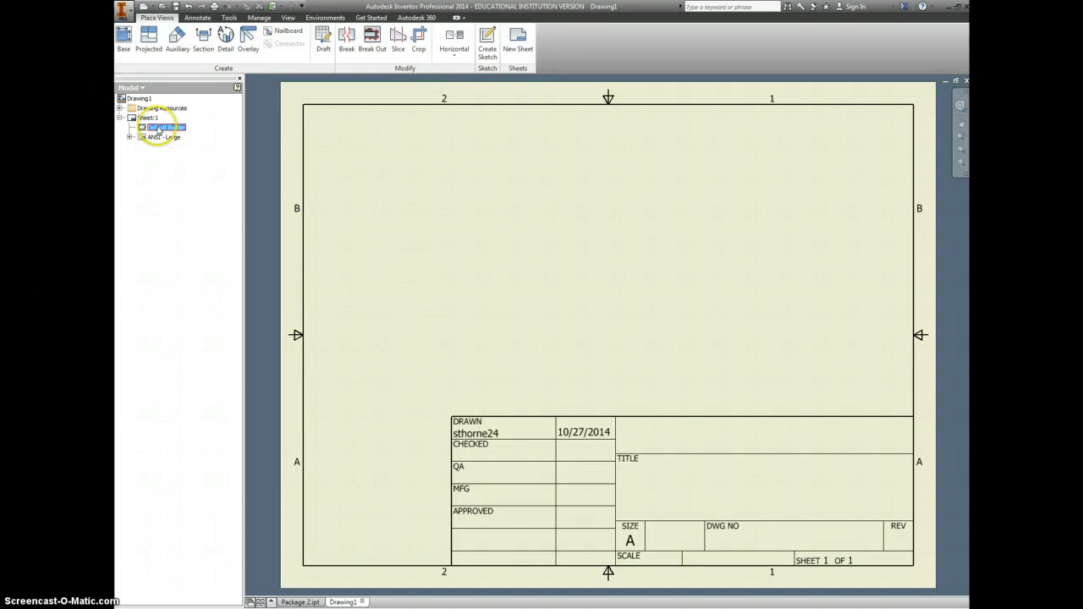
right_click(158, 129)
left_click(181, 144)
right_click(165, 129)
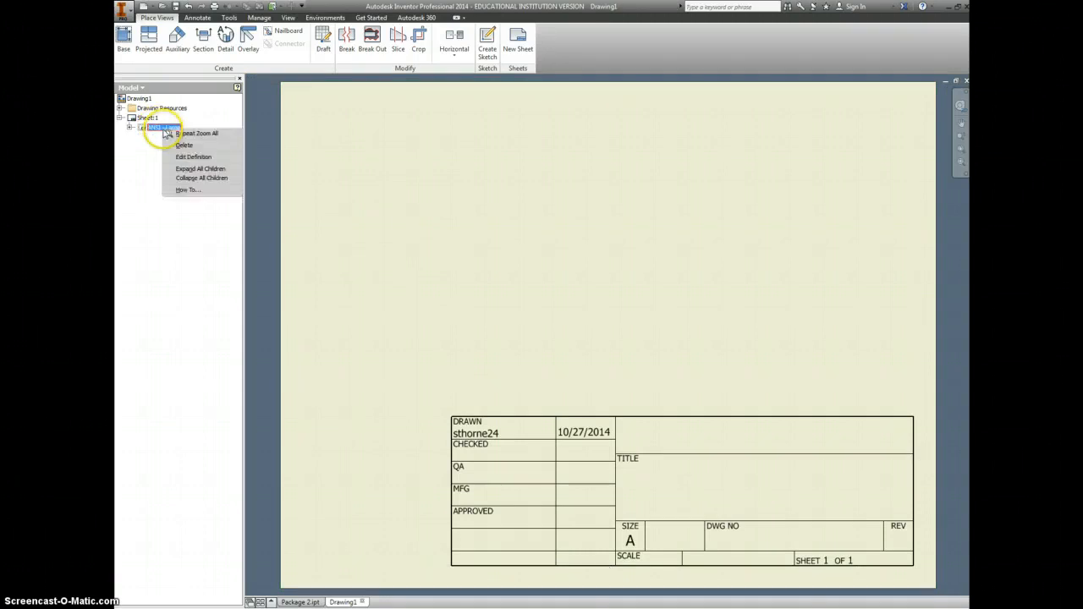
left_click(182, 146)
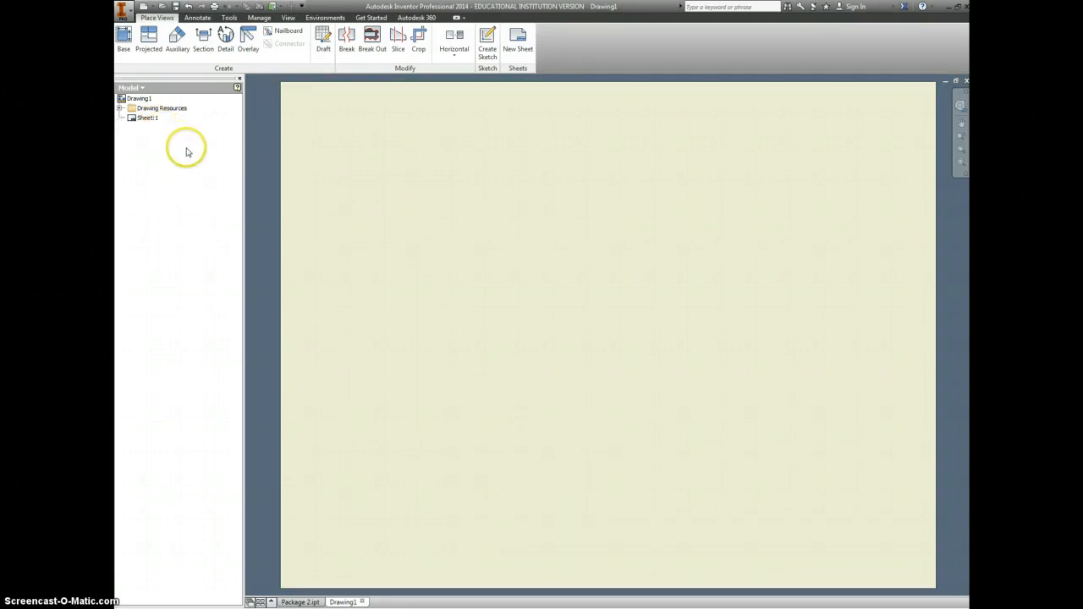
Place a Top base view of Package 2.ipt at 1:1 scale so the whole flat pattern fits on the sheet
left_click(123, 37)
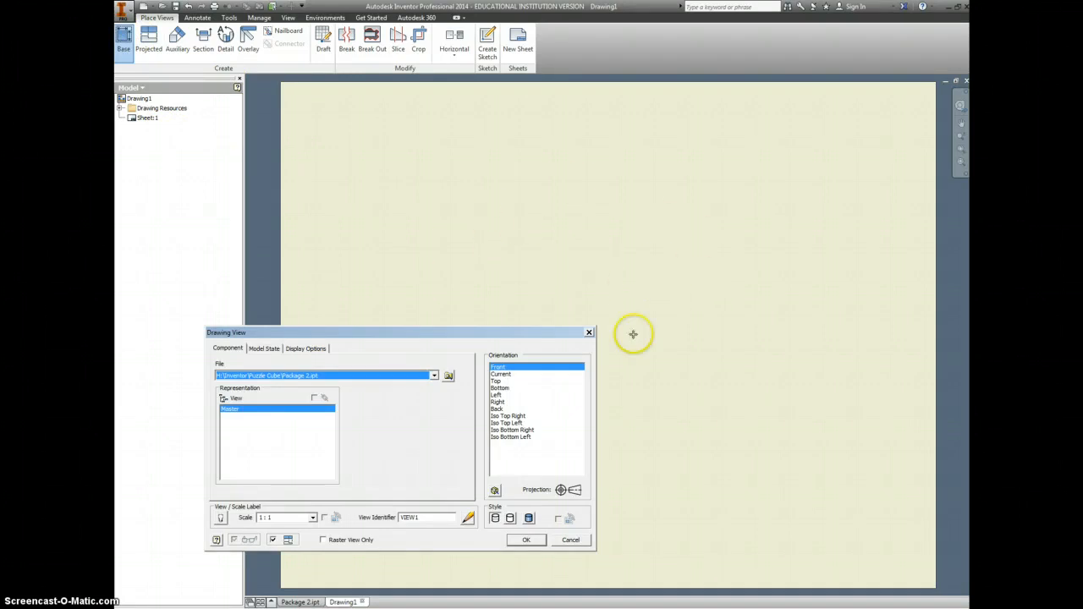
left_click(497, 381)
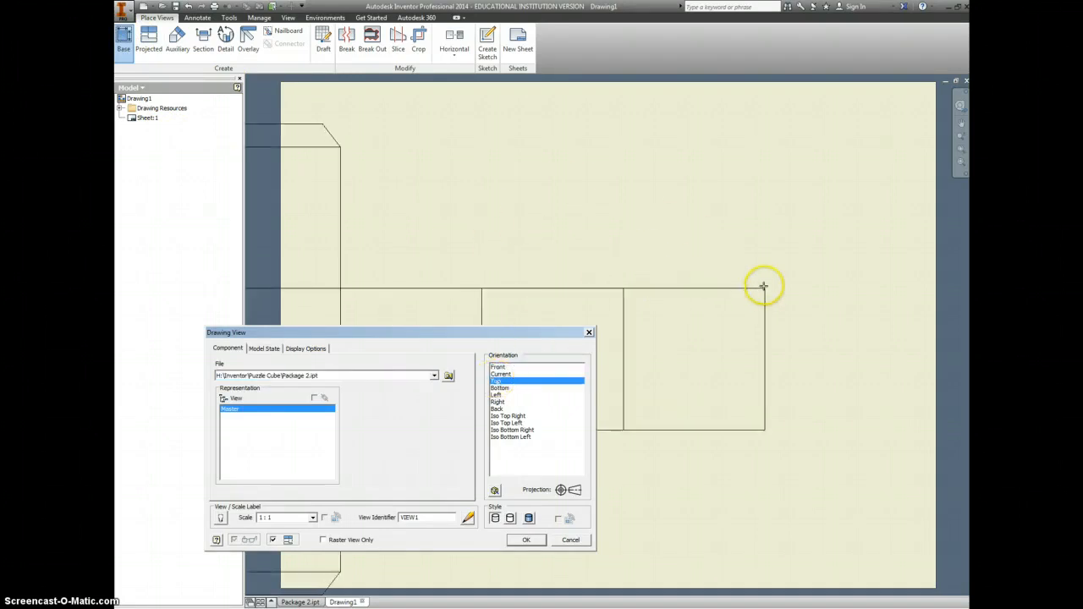
left_click(896, 265)
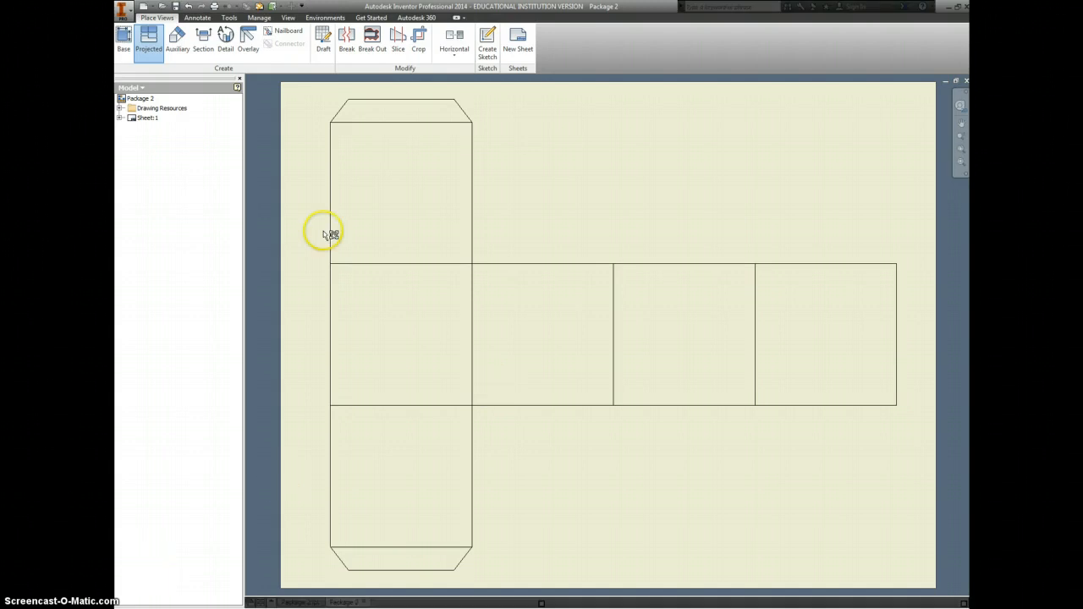
Start saving a copy of the drawing with DXF as the file type
left_click(126, 13)
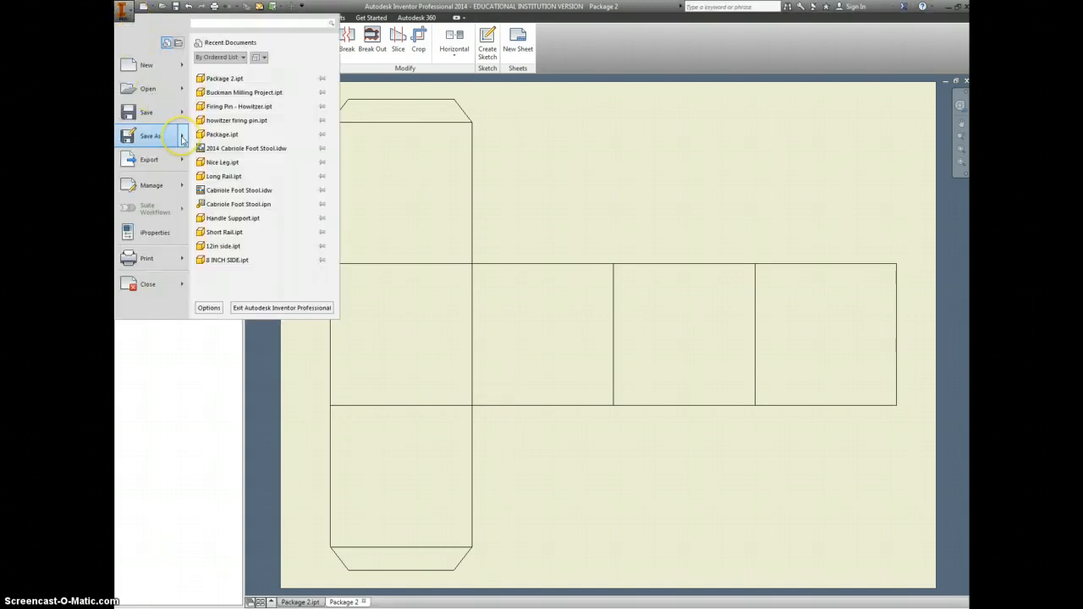
mouse_move(182, 137)
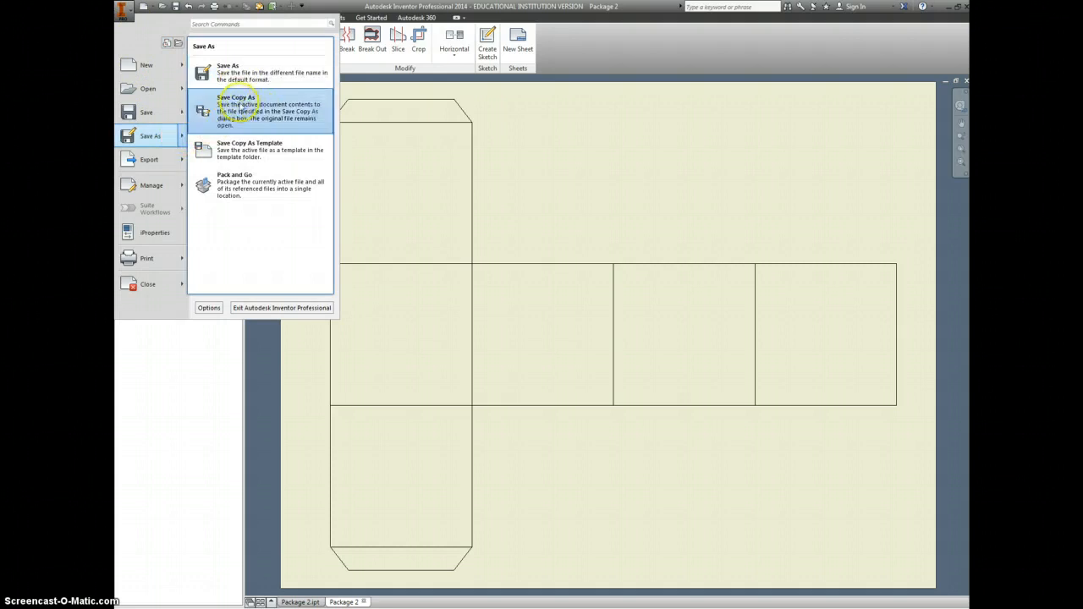
left_click(262, 113)
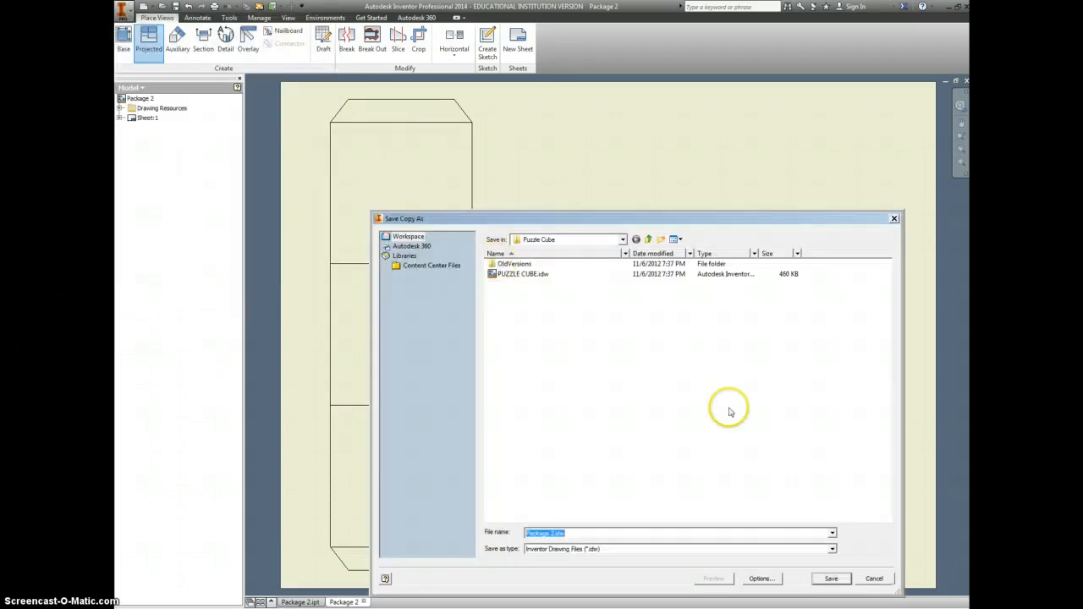
left_click(833, 550)
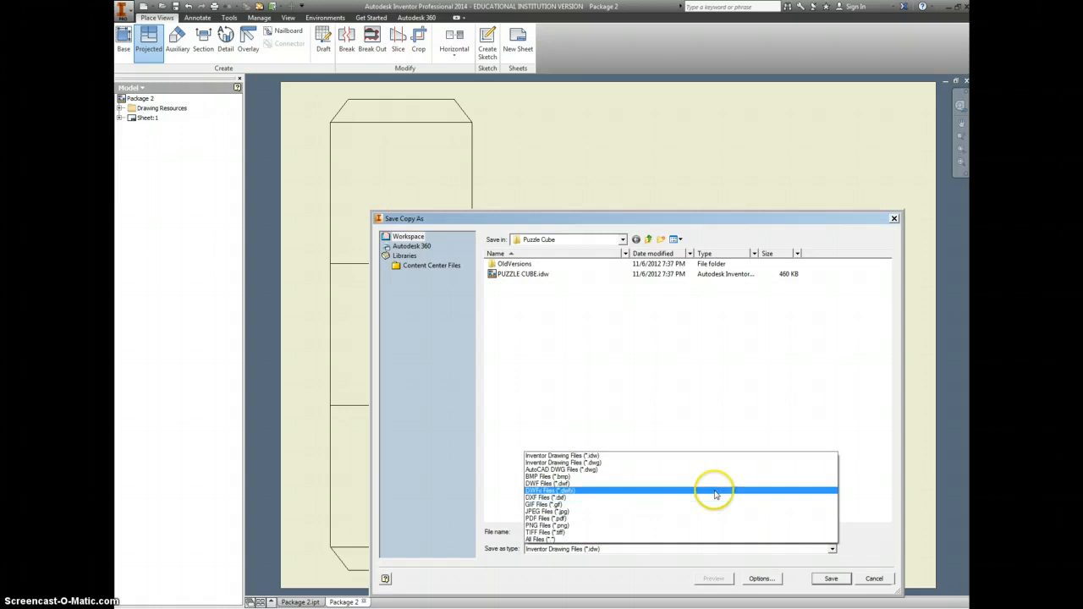
left_click(711, 501)
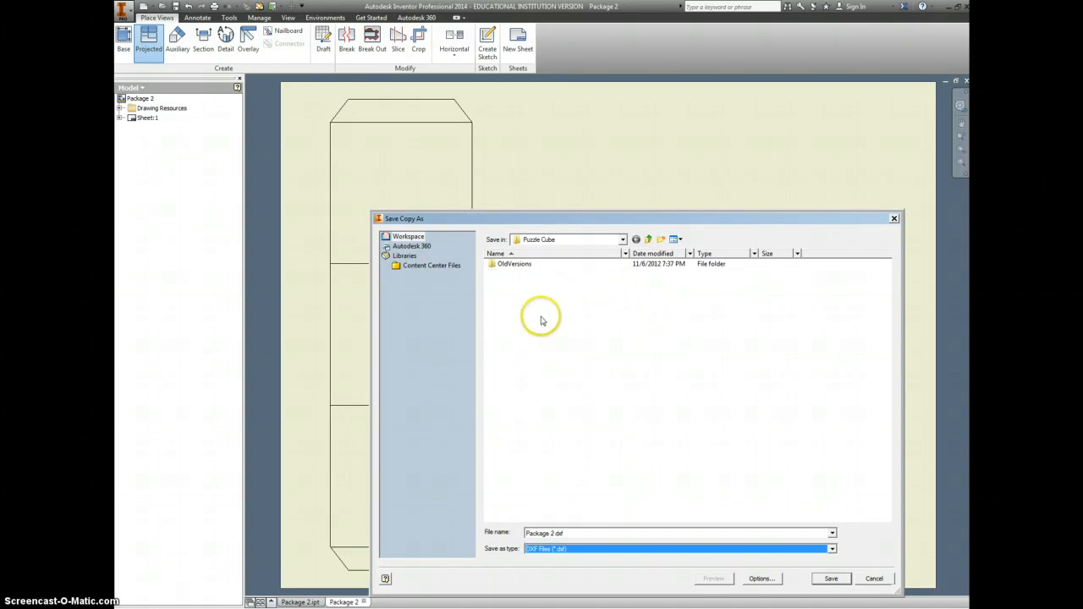
Save the DXF copy in the shared drive's BCHS > PLTW > IED > Packages folder, using the teacher's name as file name
left_click(623, 240)
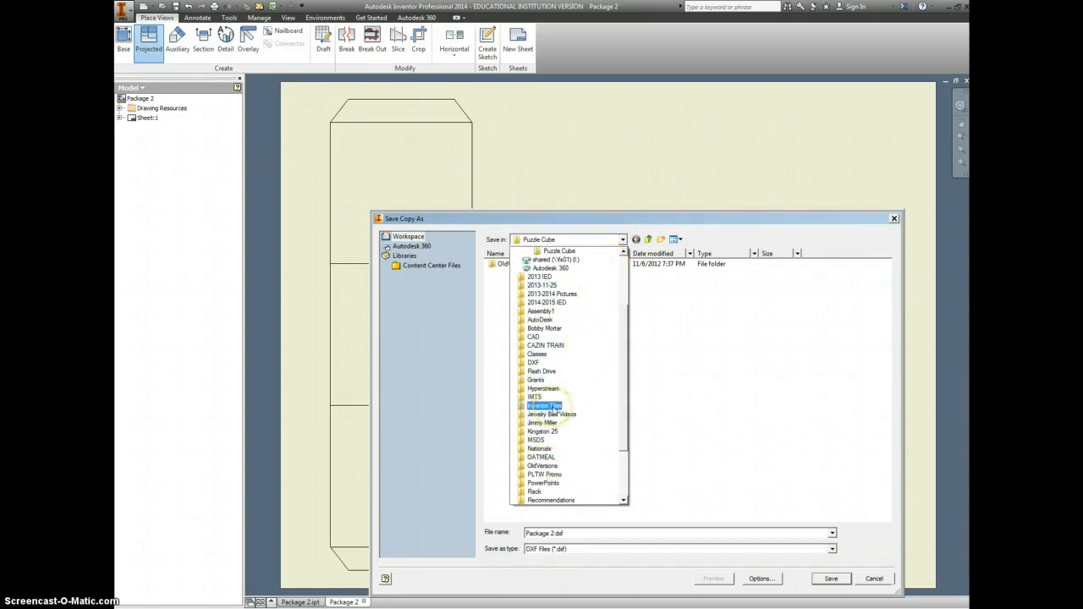
scroll(561, 315, "up", 3)
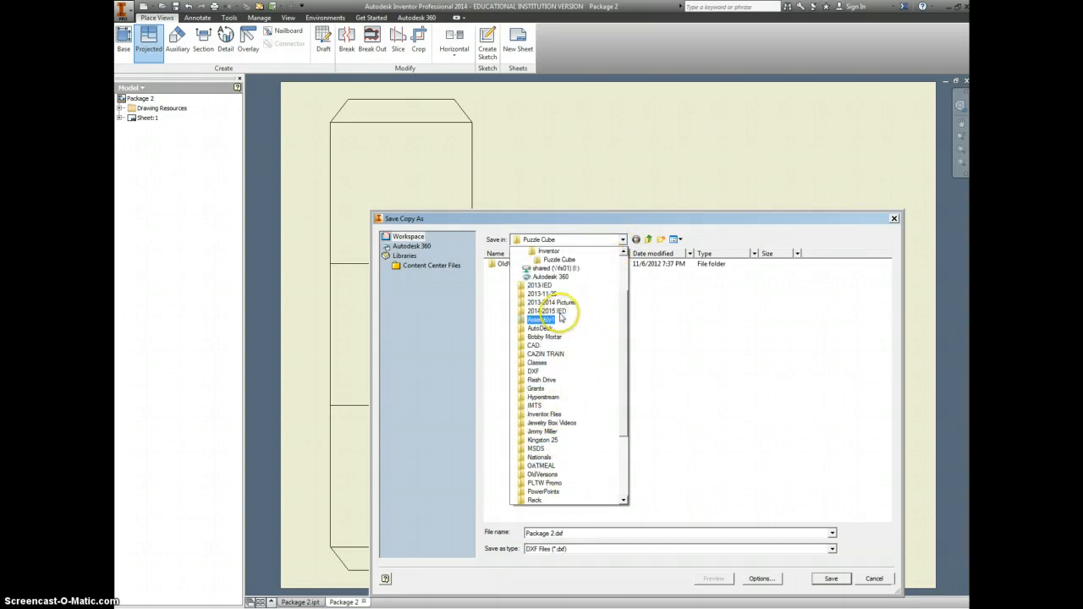
left_click(552, 286)
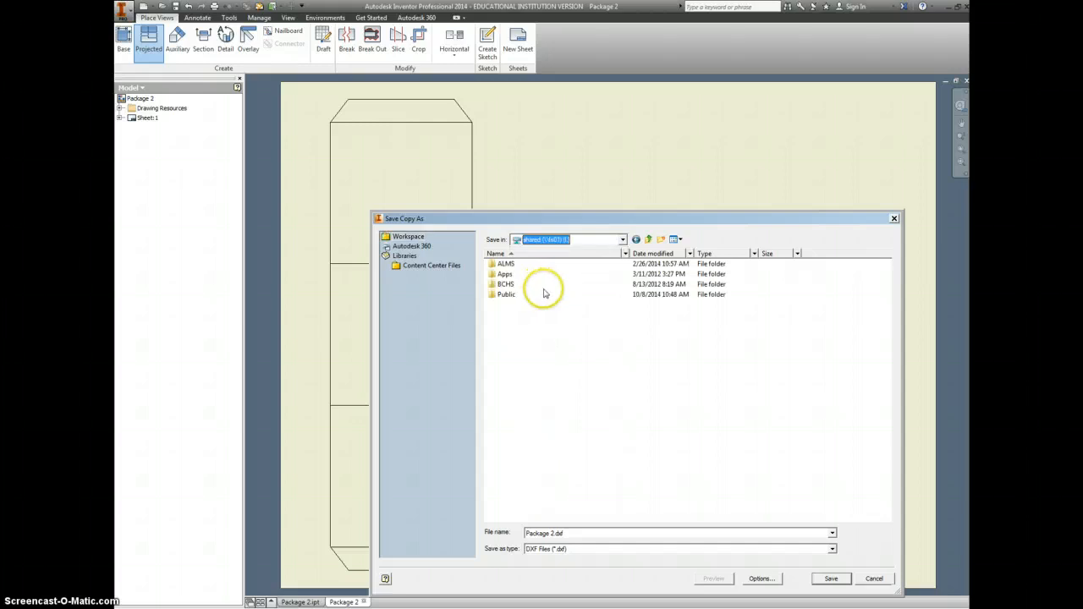
double_click(506, 284)
left_click(510, 338)
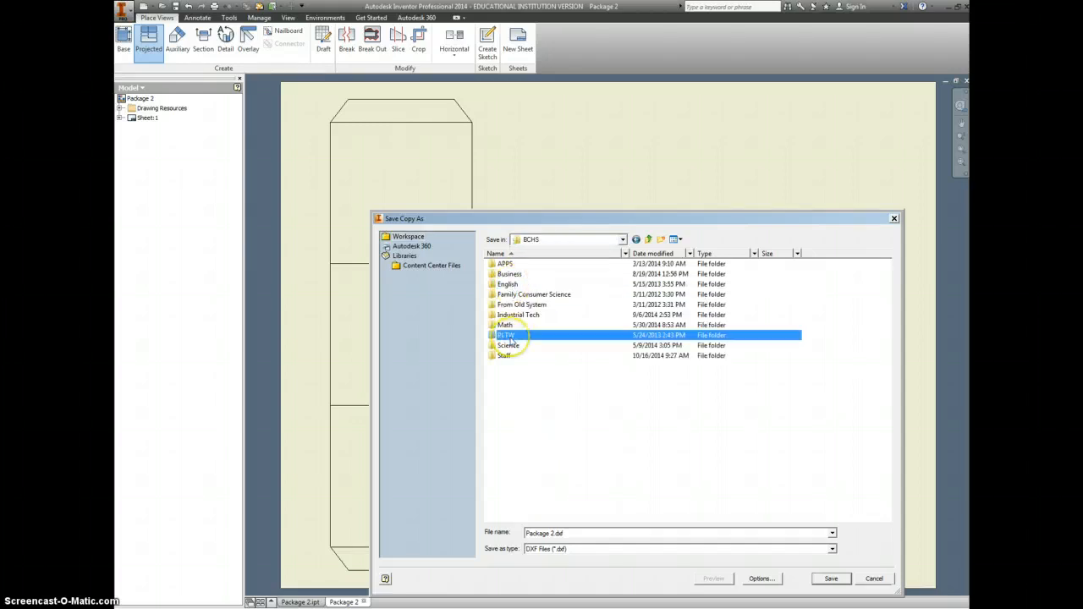
double_click(511, 338)
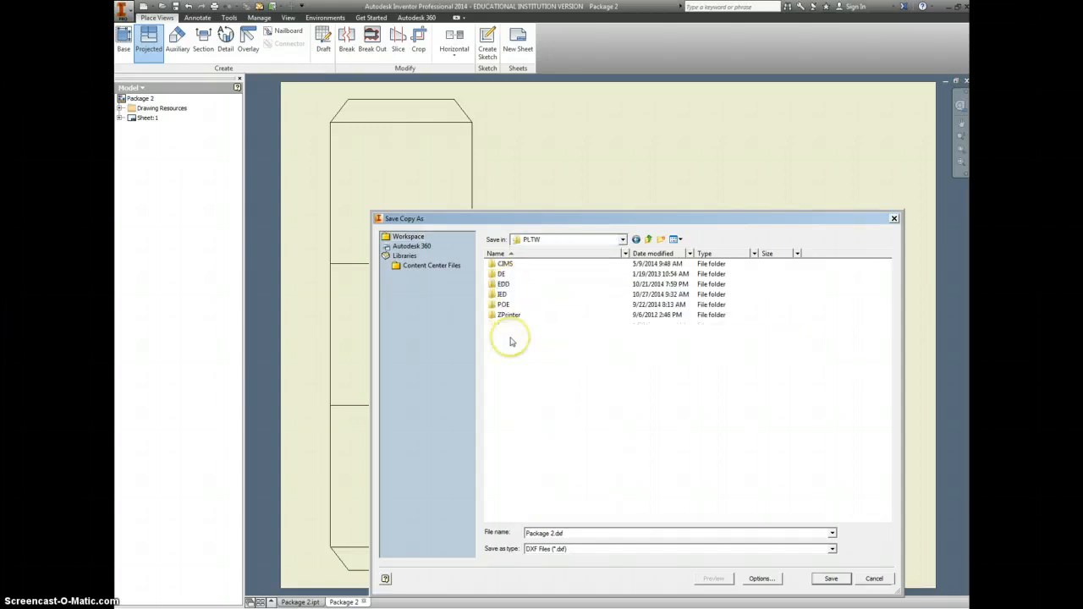
double_click(505, 294)
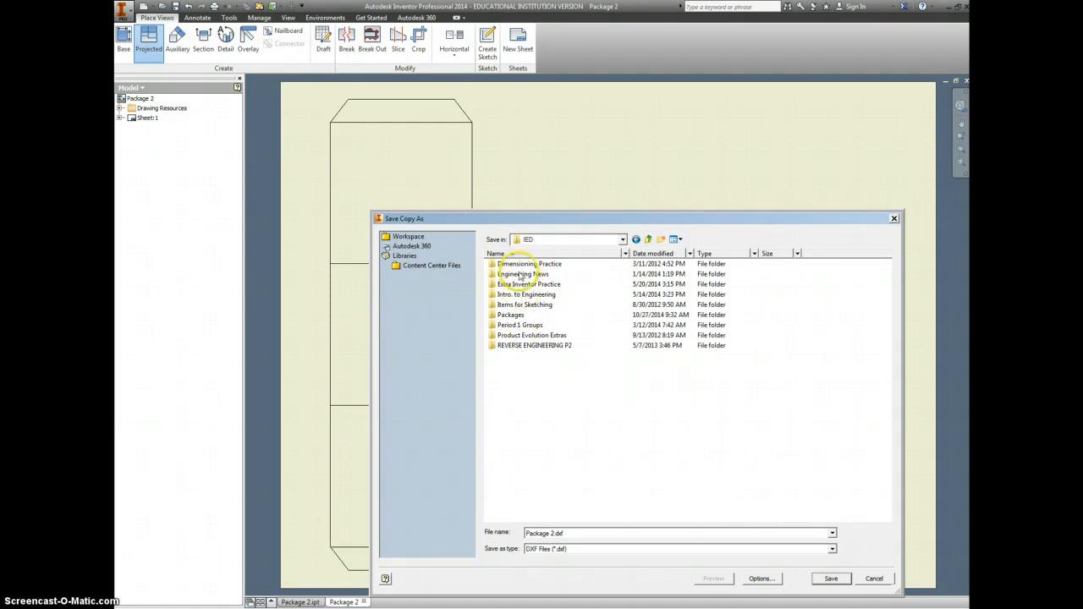
left_click(518, 317)
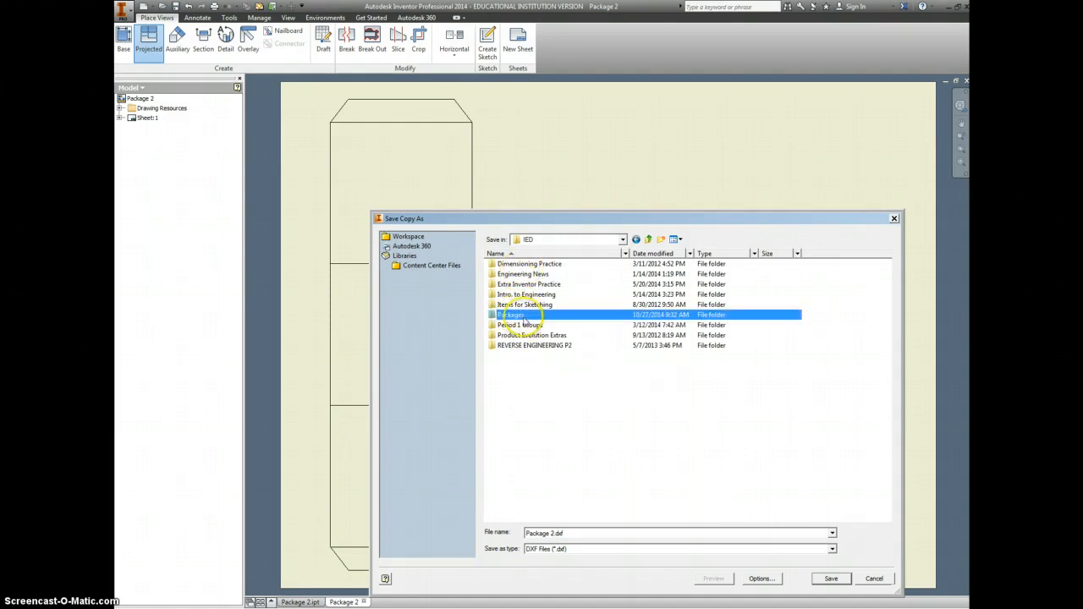
double_click(525, 321)
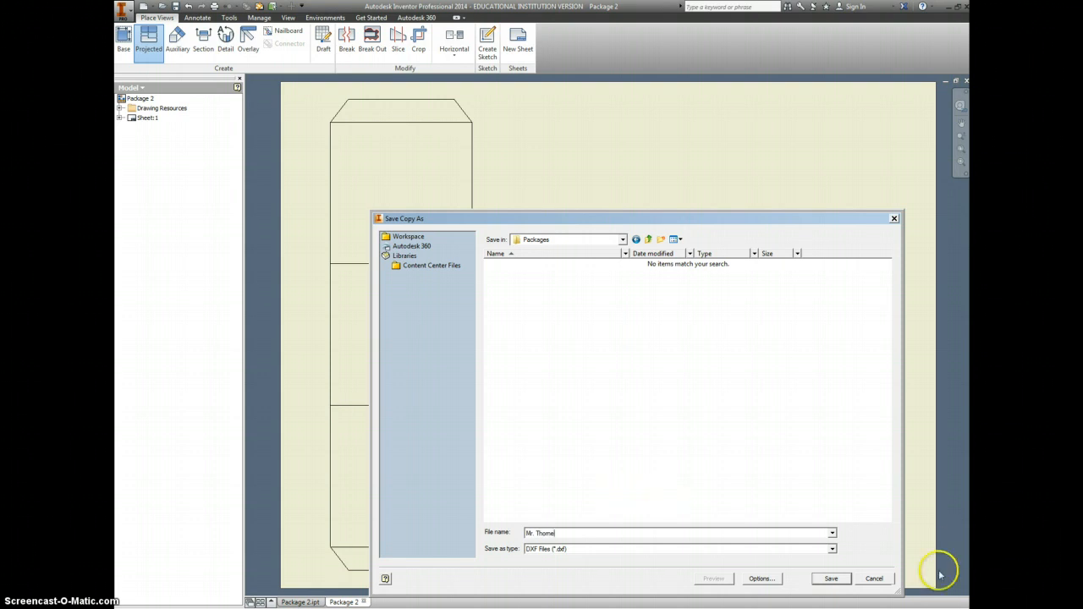
left_click(834, 578)
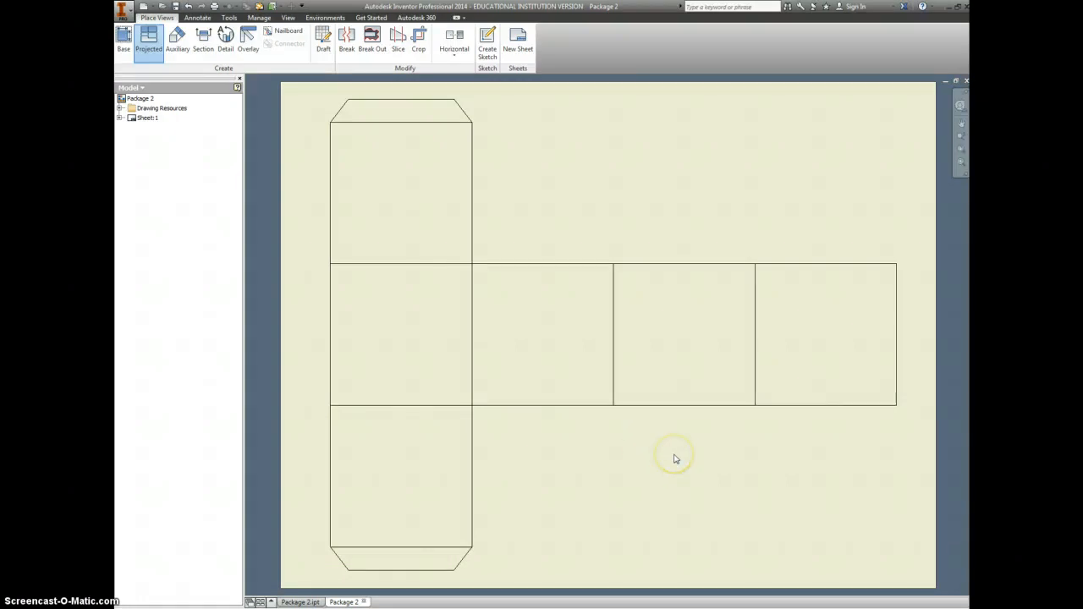
key("Escape")
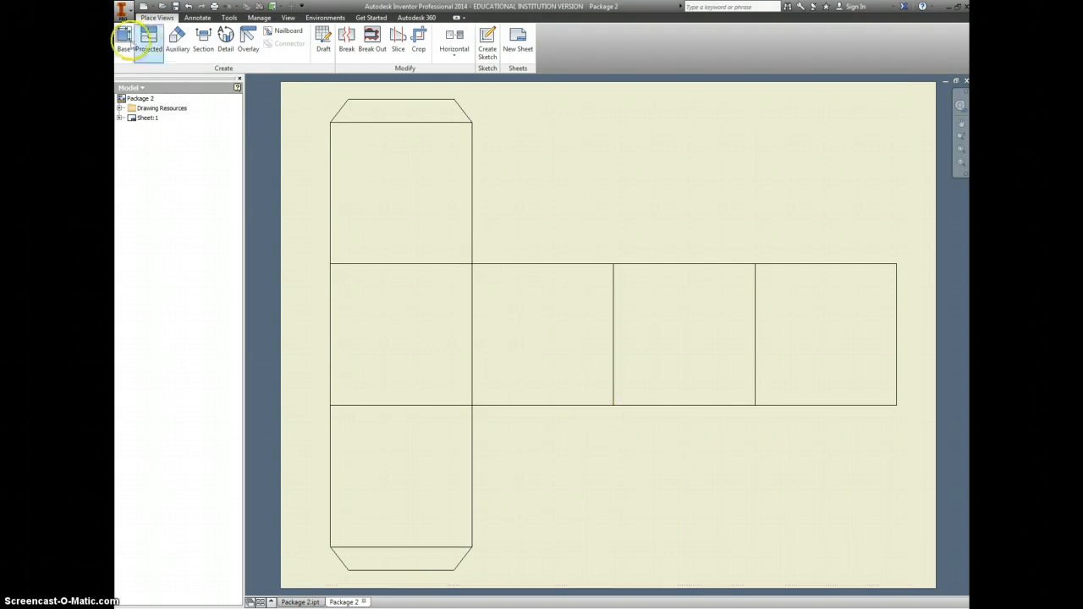
Start a second base view and load Solution.iam from the Puzzle Cube folder as its source
left_click(124, 38)
left_click_drag(380, 334, 396, 246)
left_click(461, 287)
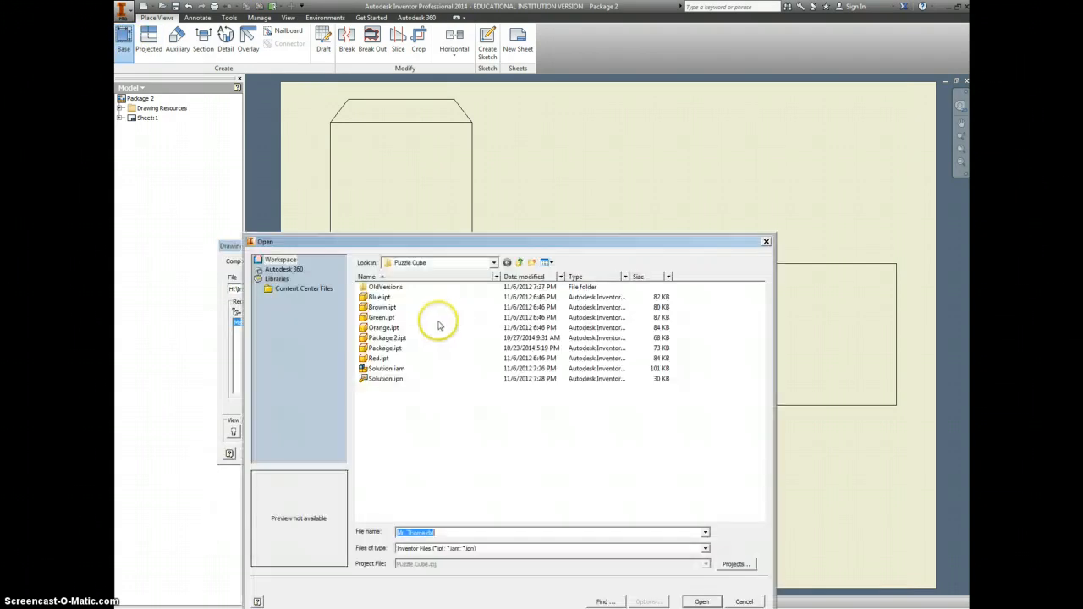
left_click(387, 368)
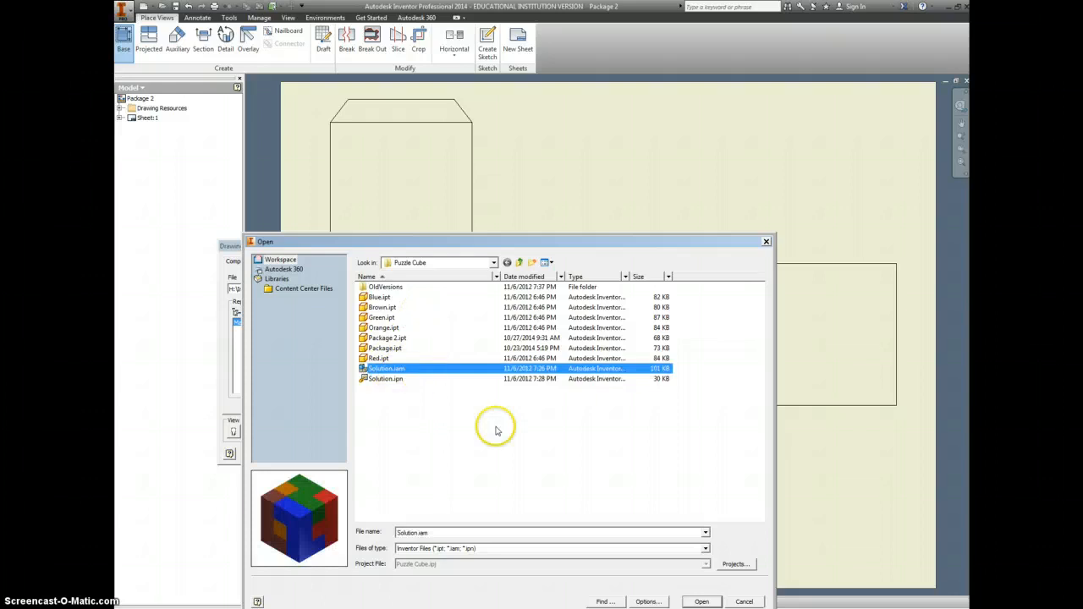
left_click(702, 601)
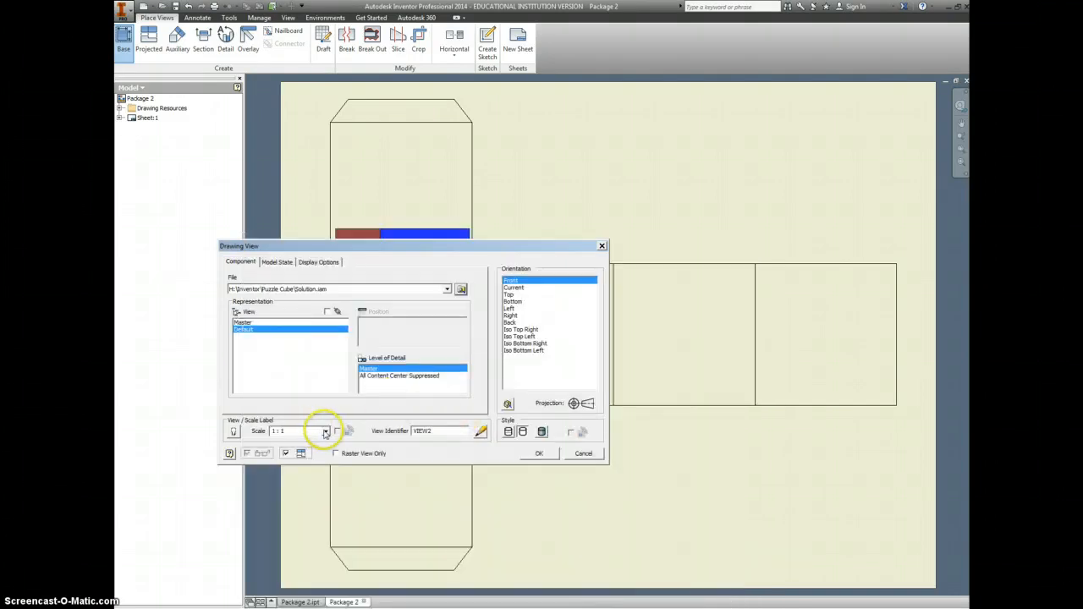
Place the puzzle cube as an Iso Top Right view at 1/2 scale in the third square of the horizontal strip
left_click(325, 431)
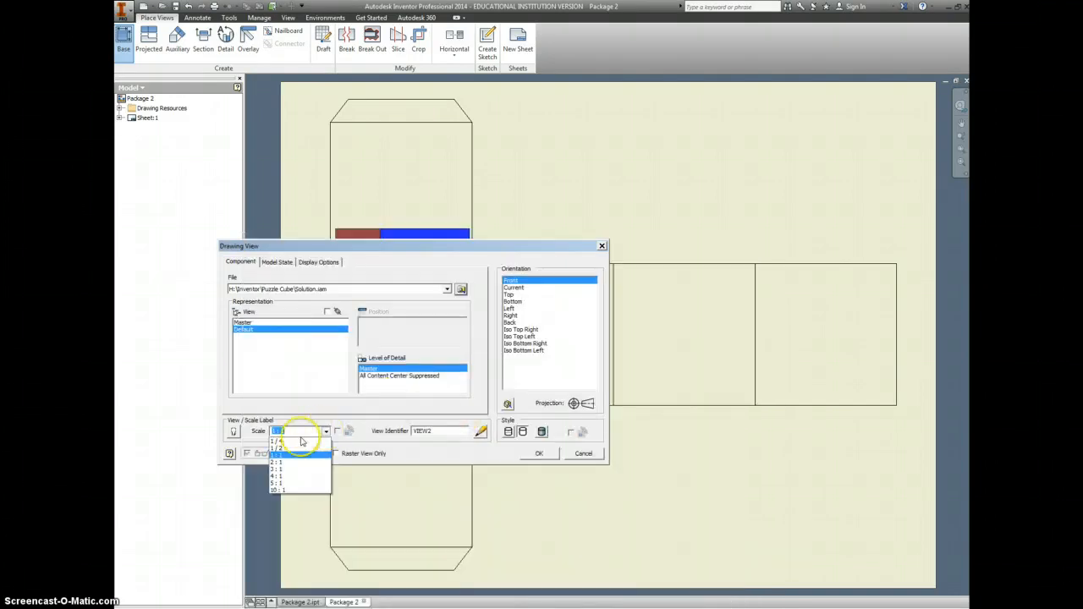
left_click(519, 330)
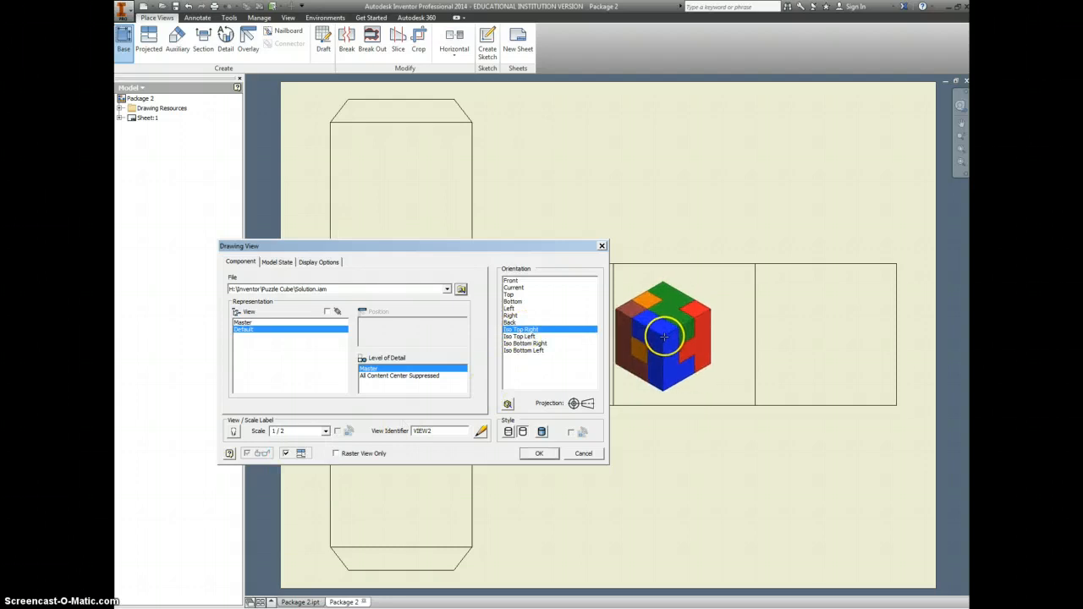
left_click(664, 337)
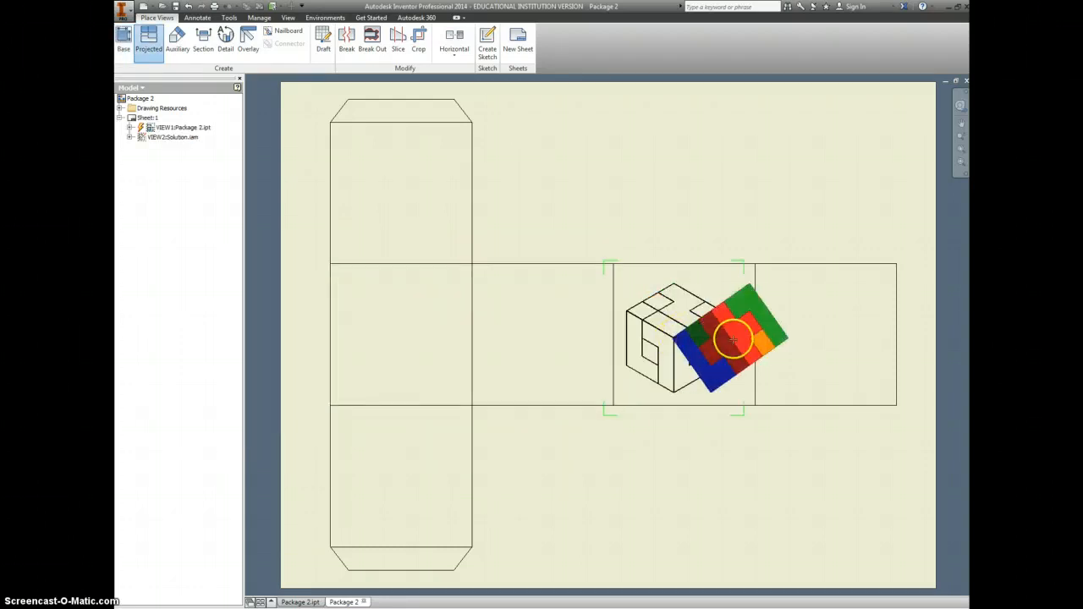
right_click(764, 336)
left_click(720, 383)
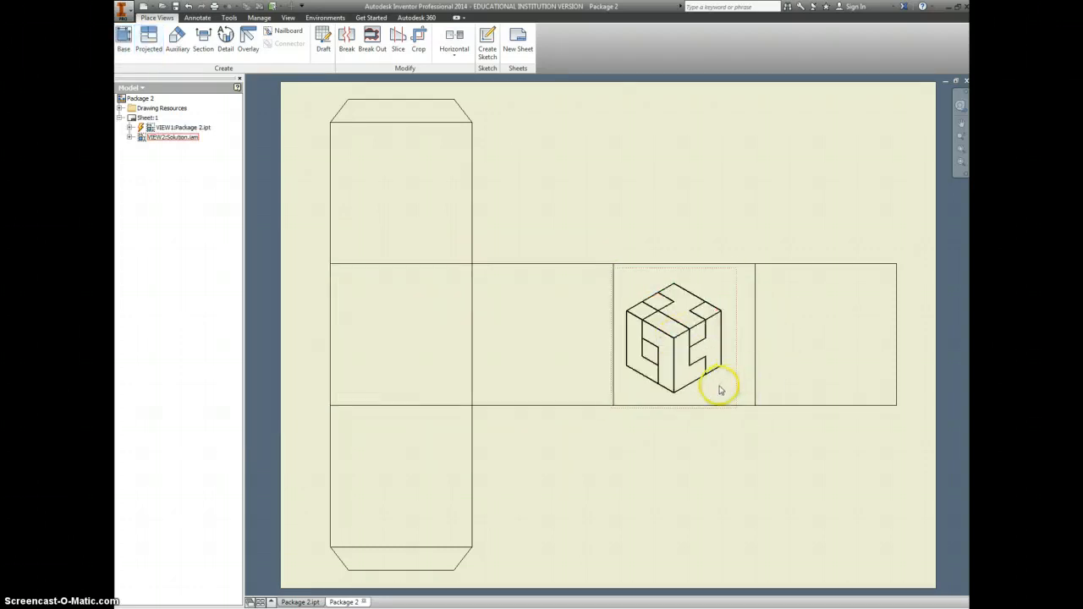
Set the puzzle cube view's style to shaded, and select the flat pattern view
double_click(720, 390)
left_click(545, 431)
left_click(540, 454)
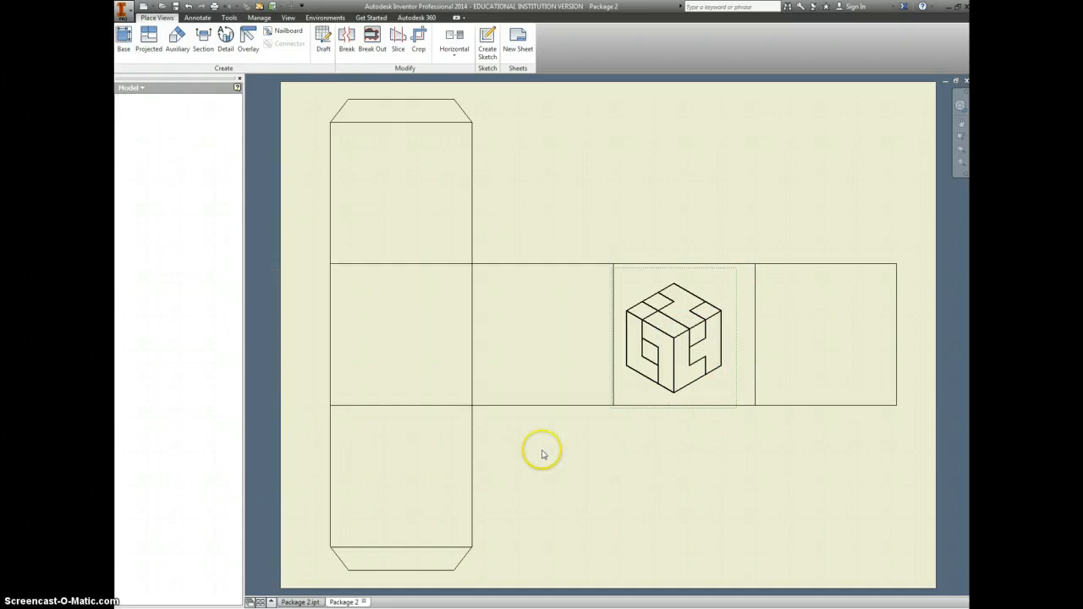
left_click(409, 172)
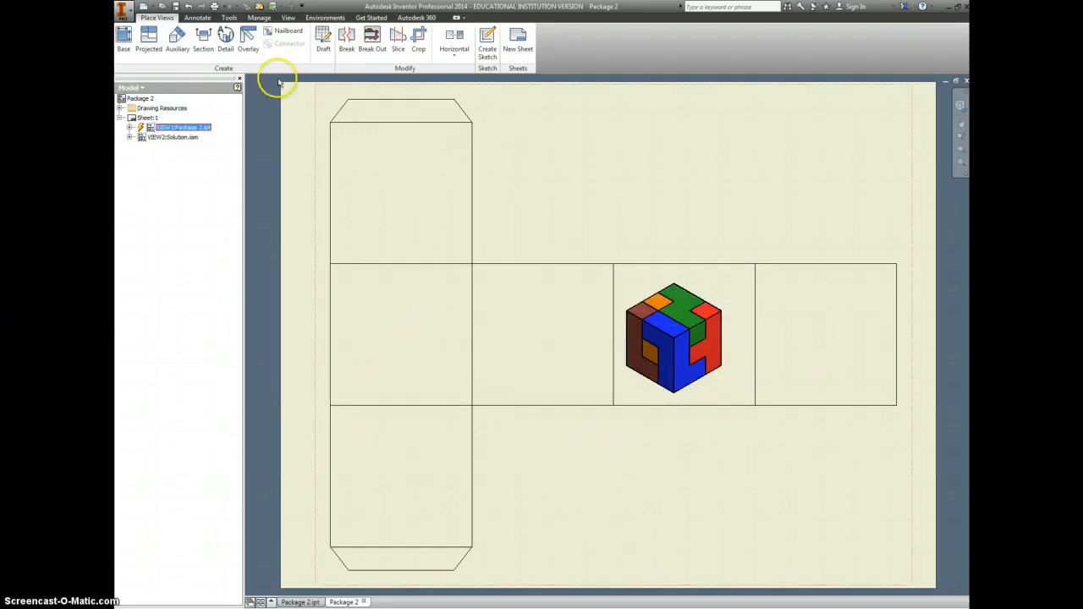
Start a text note in the first square of the horizontal strip and set its font to JaponesaOutline
left_click(199, 18)
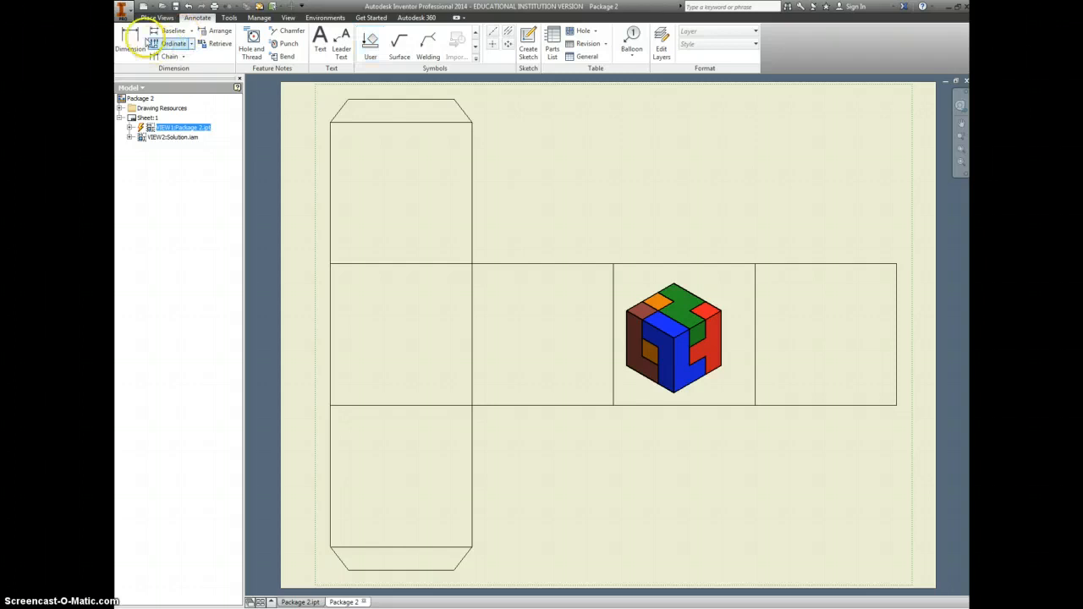
left_click(326, 44)
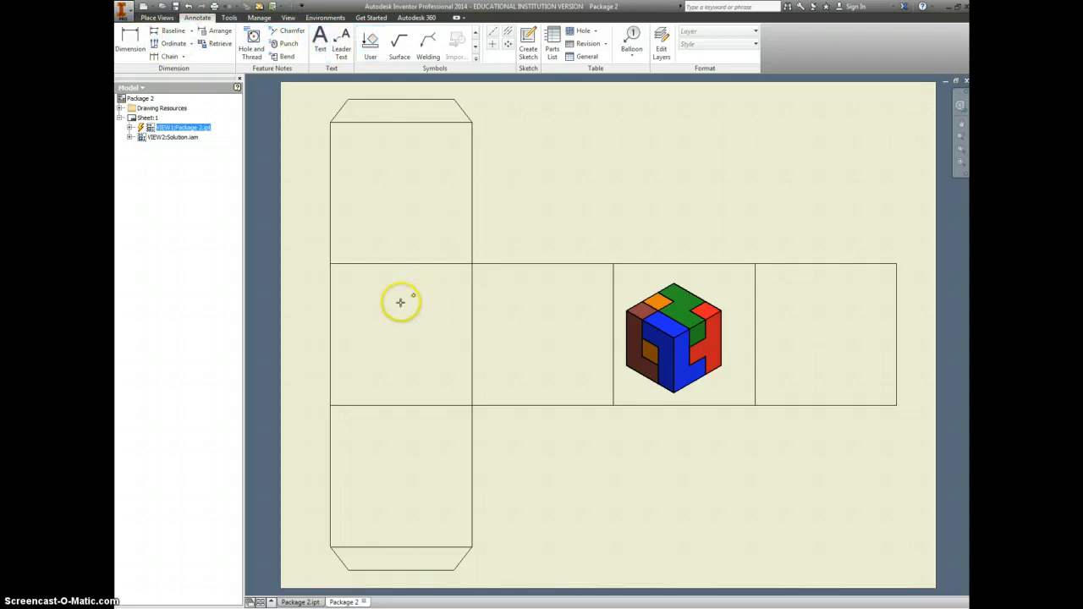
left_click(360, 331)
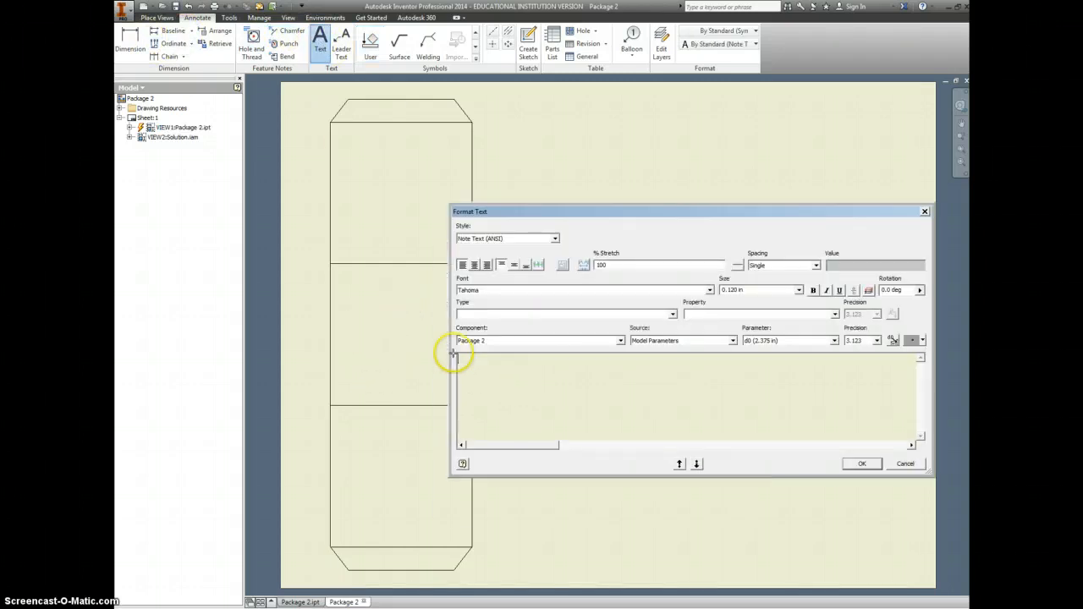
left_click(710, 290)
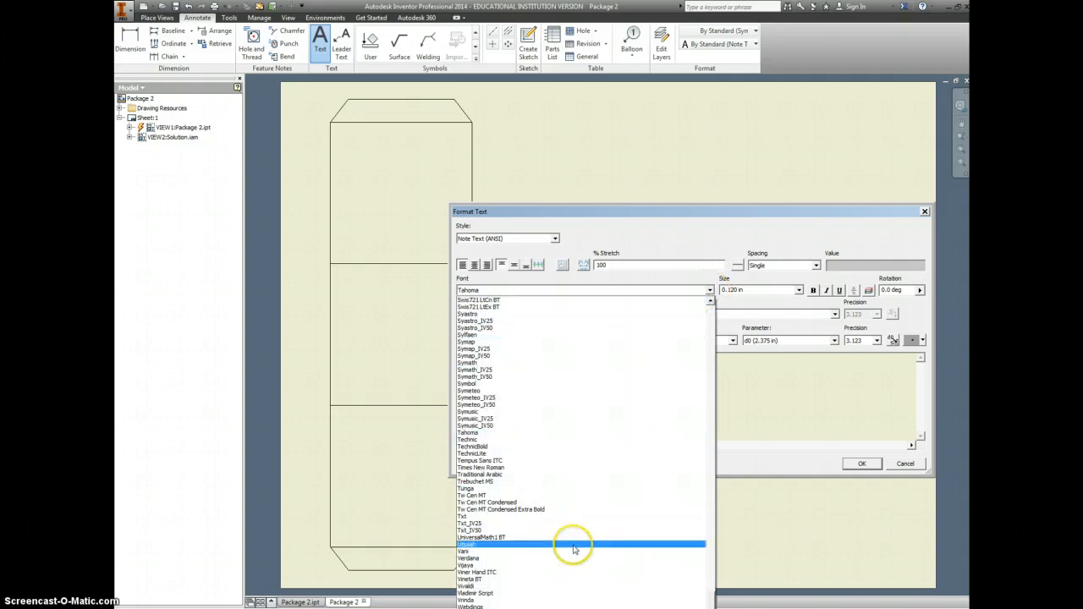
scroll(571, 545, "up", 12)
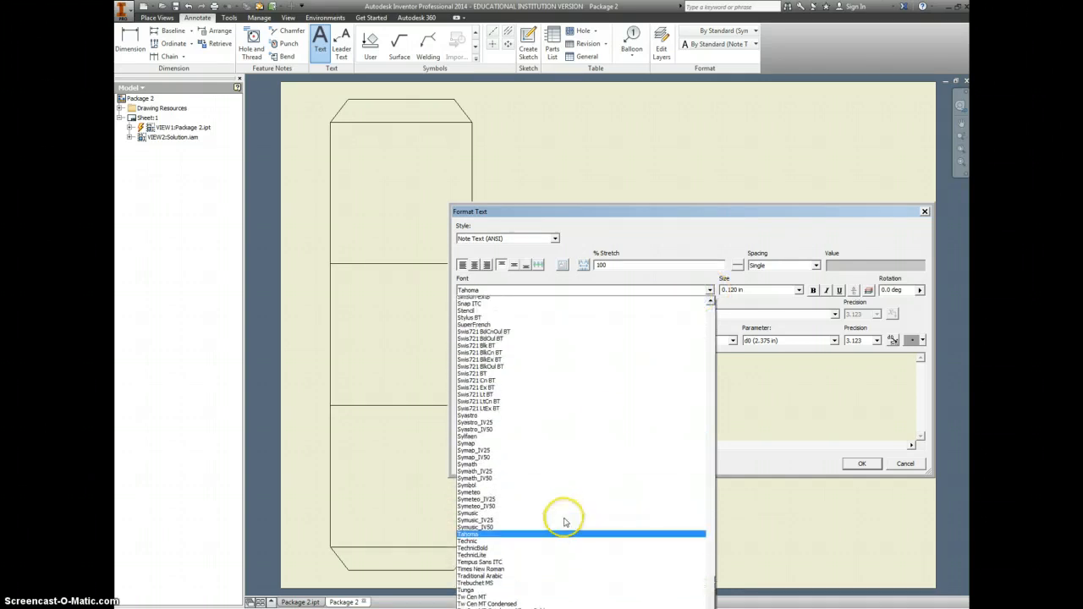
scroll(566, 522, "up", 7)
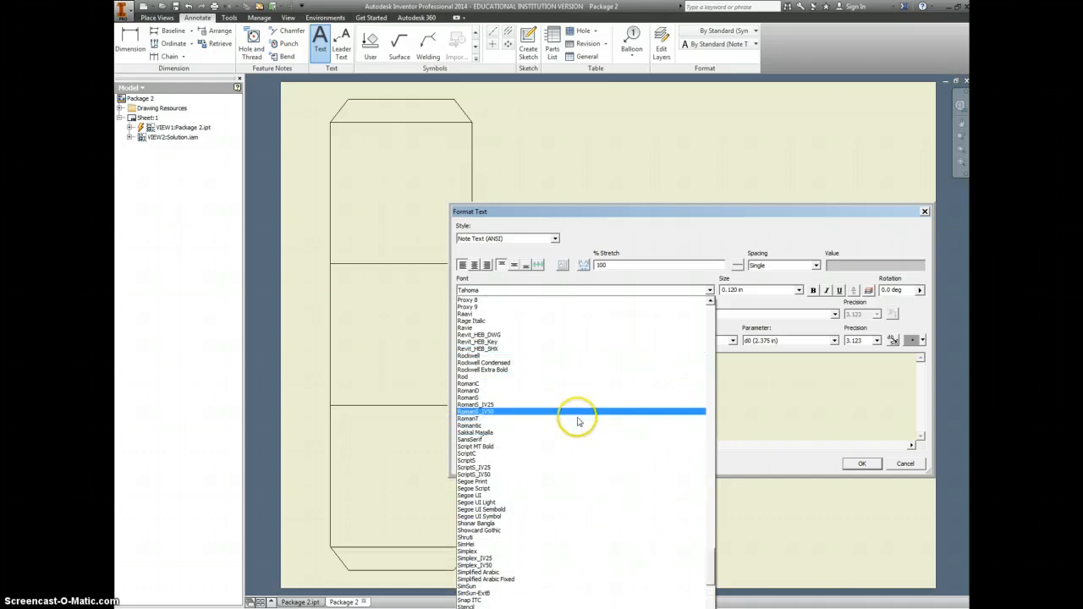
scroll(578, 402, "up", 9)
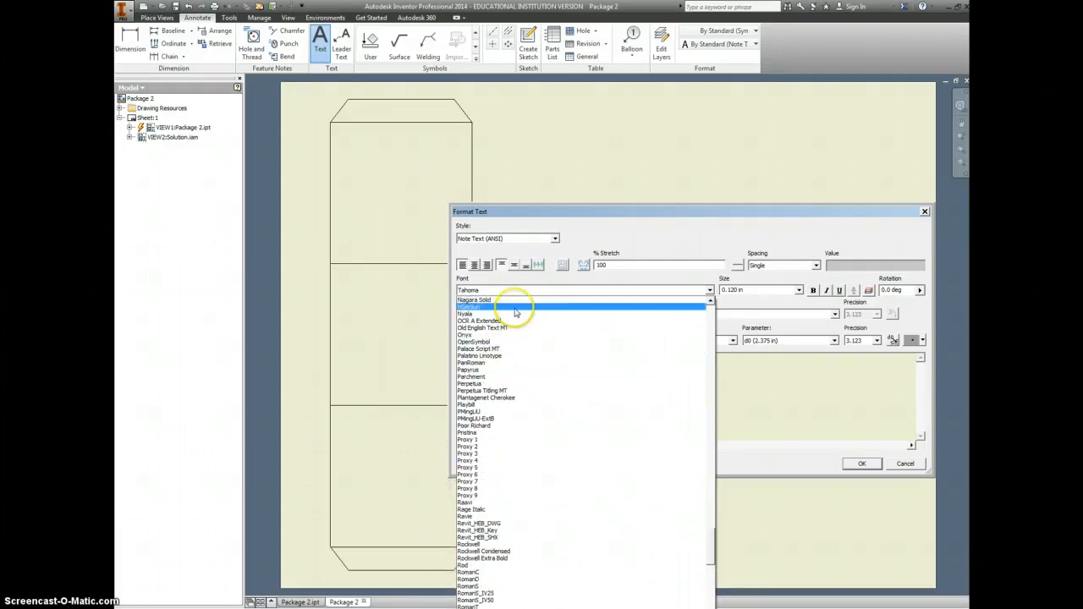
scroll(521, 381, "up", 4)
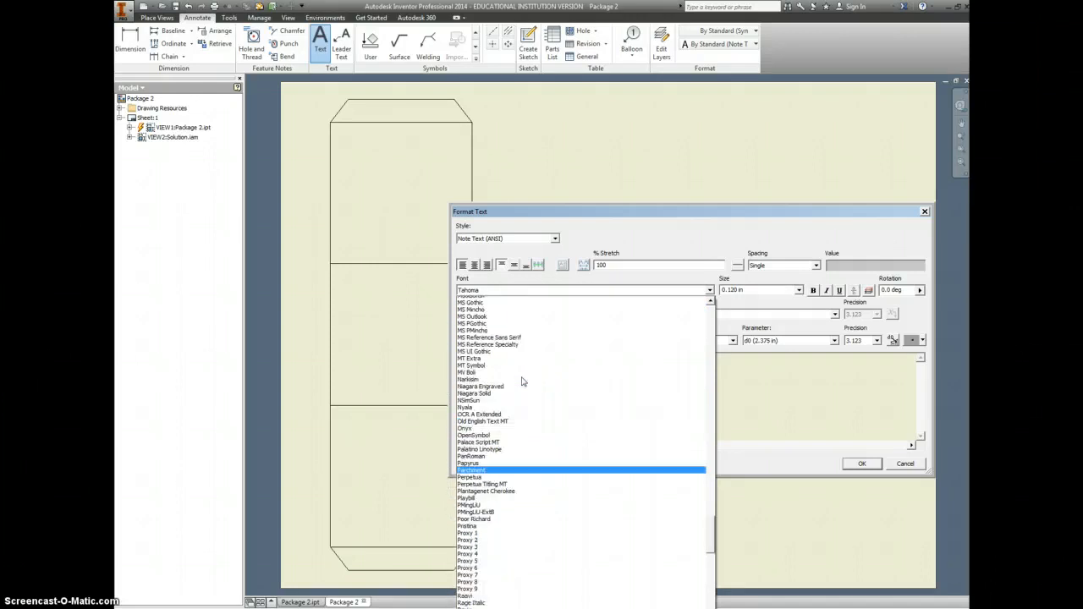
scroll(522, 382, "up", 20)
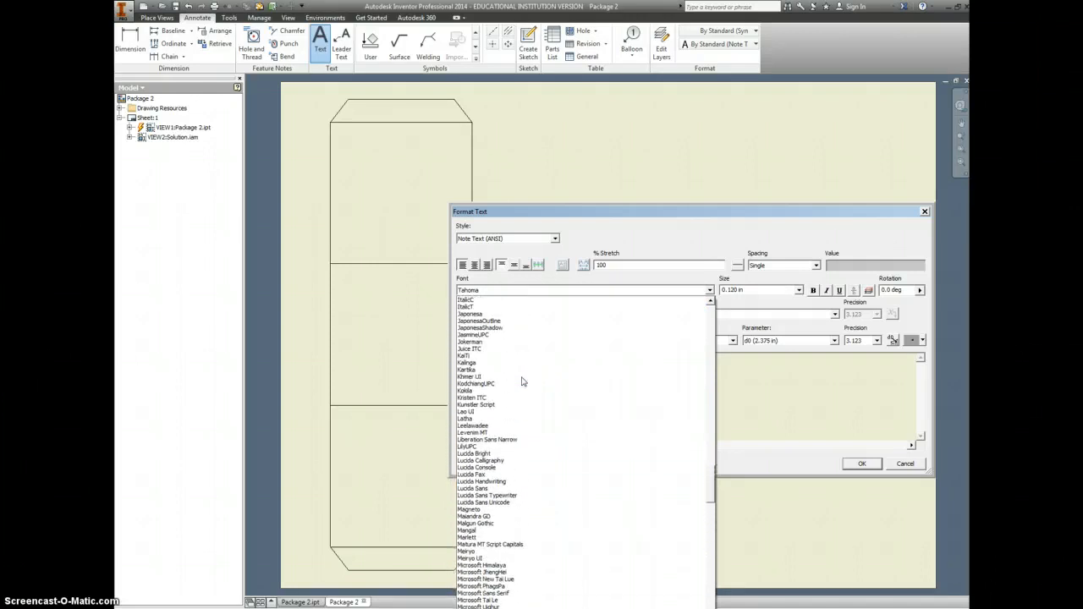
scroll(522, 381, "up", 2)
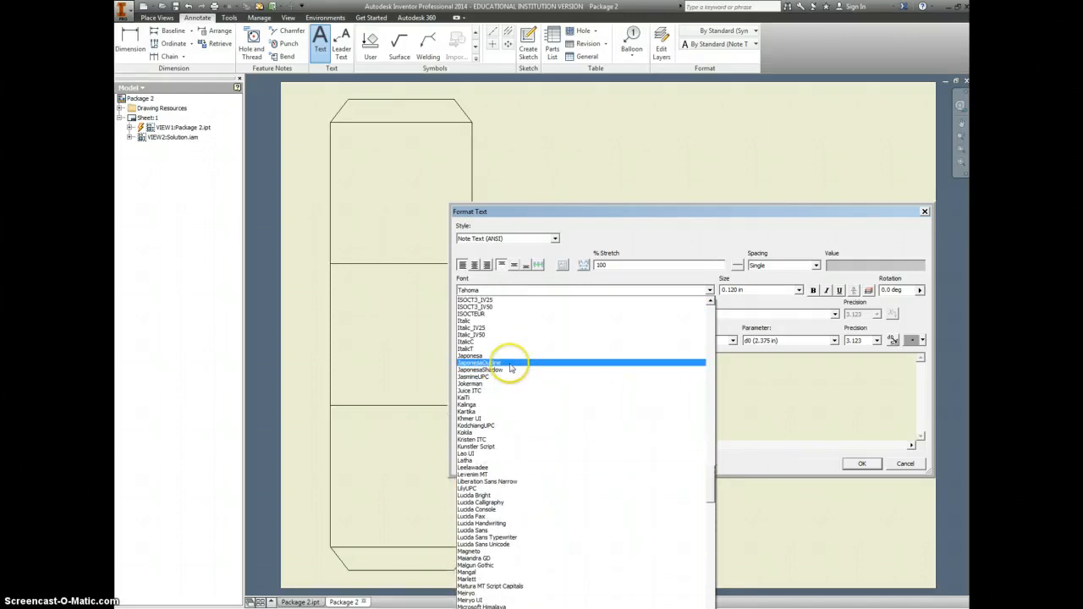
left_click(512, 364)
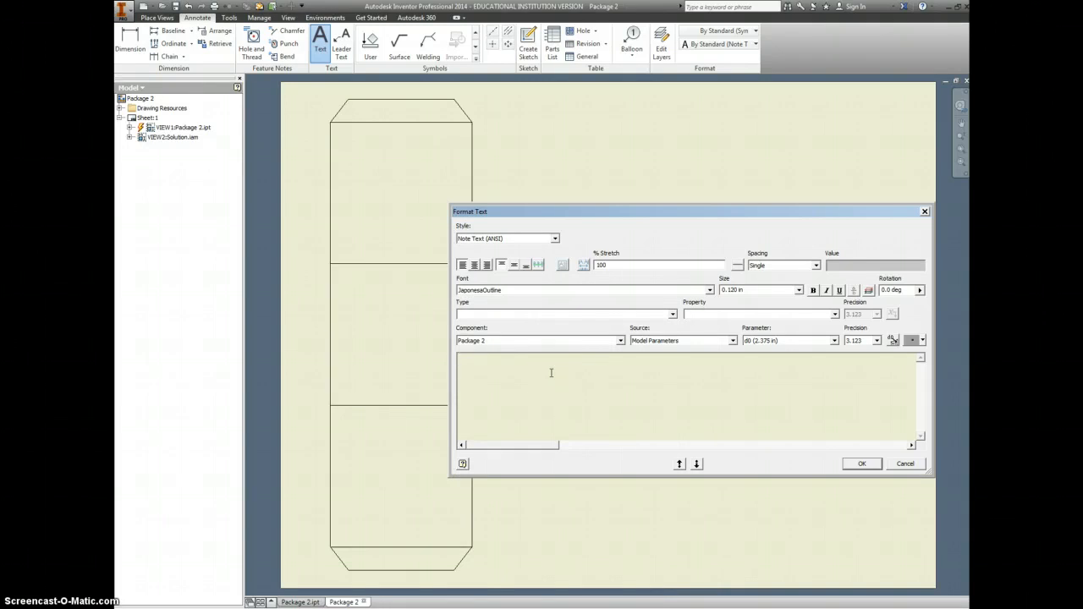
Set the note's text size to 0.240 in, enter PUZZLE CUBE as its content, and place it
left_click(799, 290)
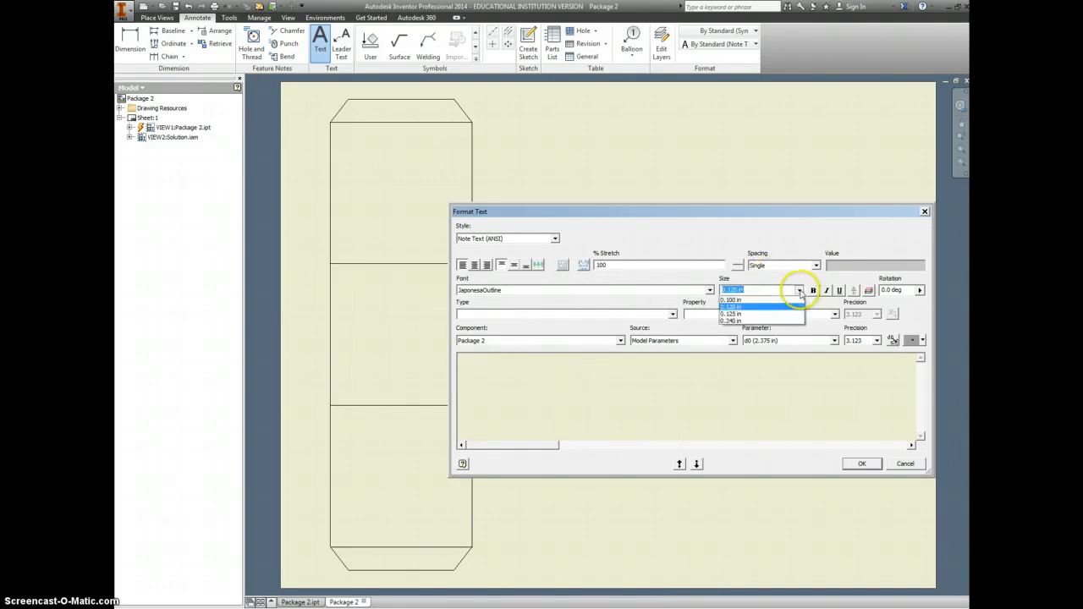
left_click(783, 318)
left_click(670, 380)
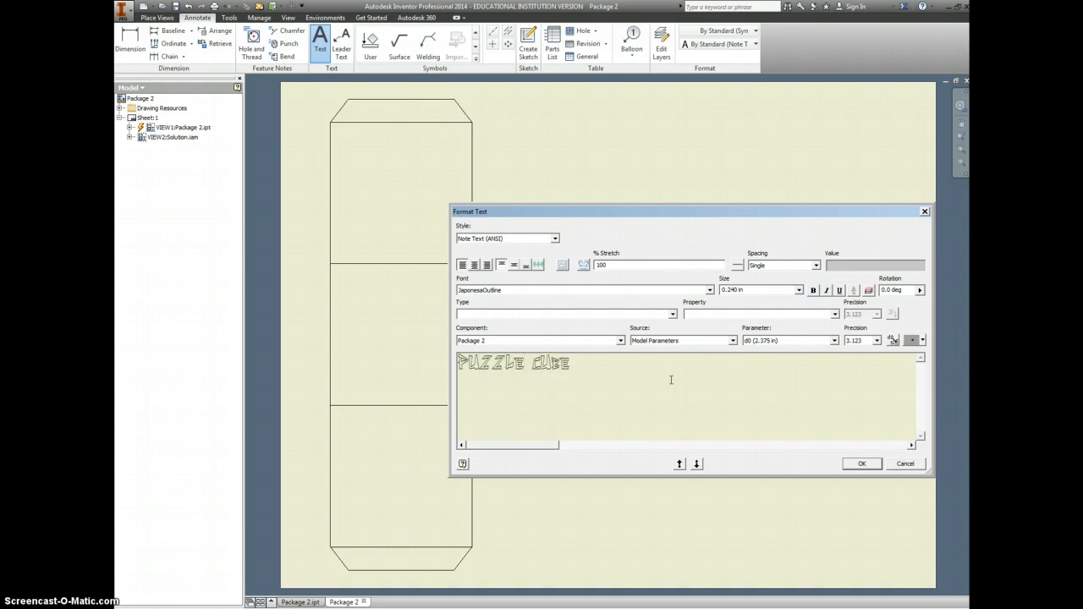
left_click(862, 464)
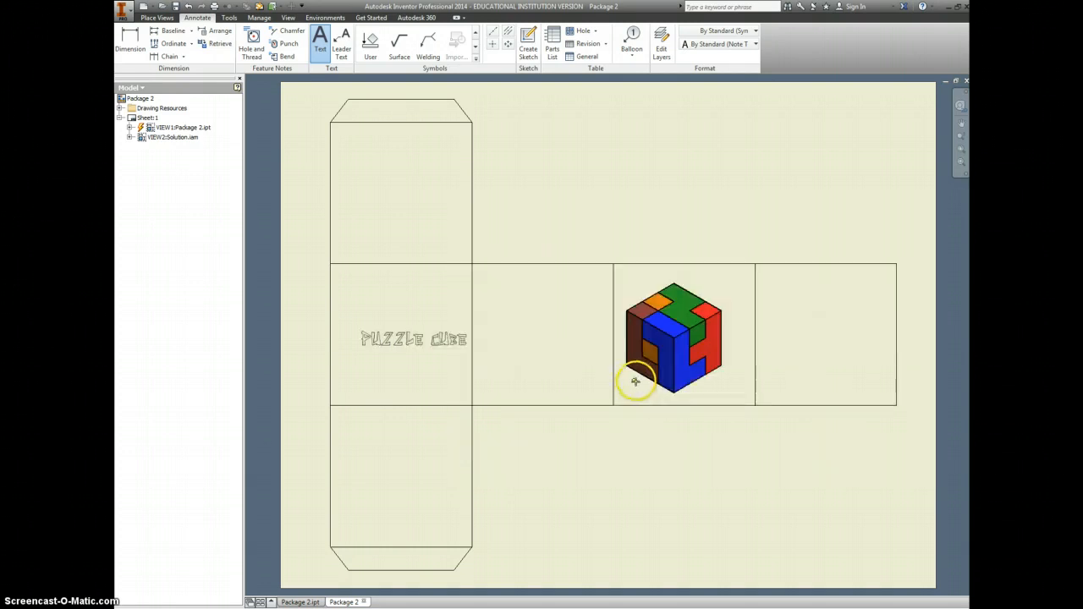
key("Escape")
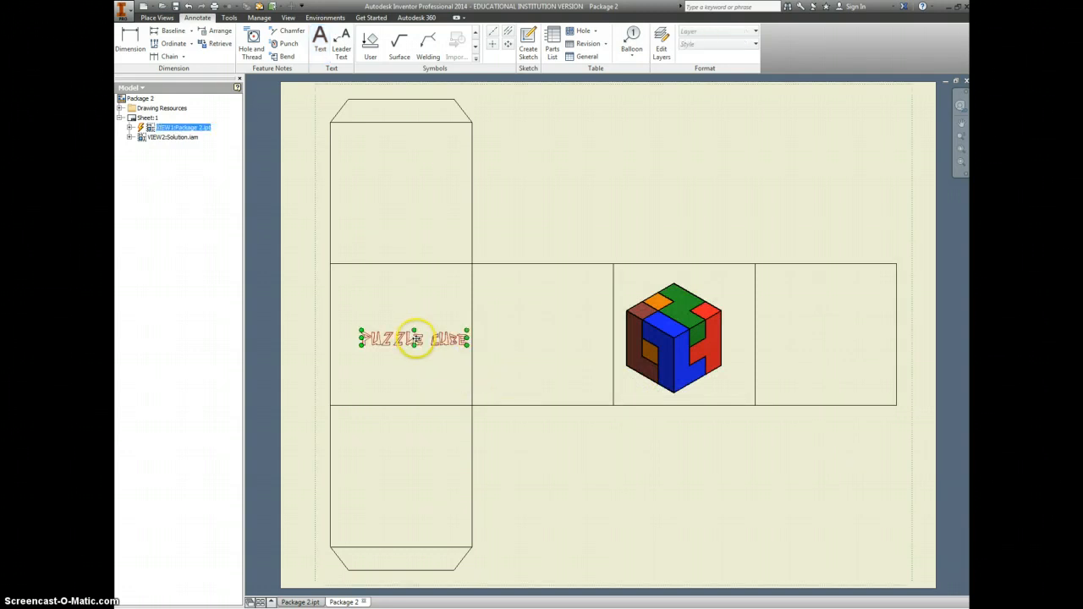
Rotate the PUZZLE CUBE text 90° clockwise and move it into the fourth square of the horizontal strip
left_click_drag(414, 339, 396, 332)
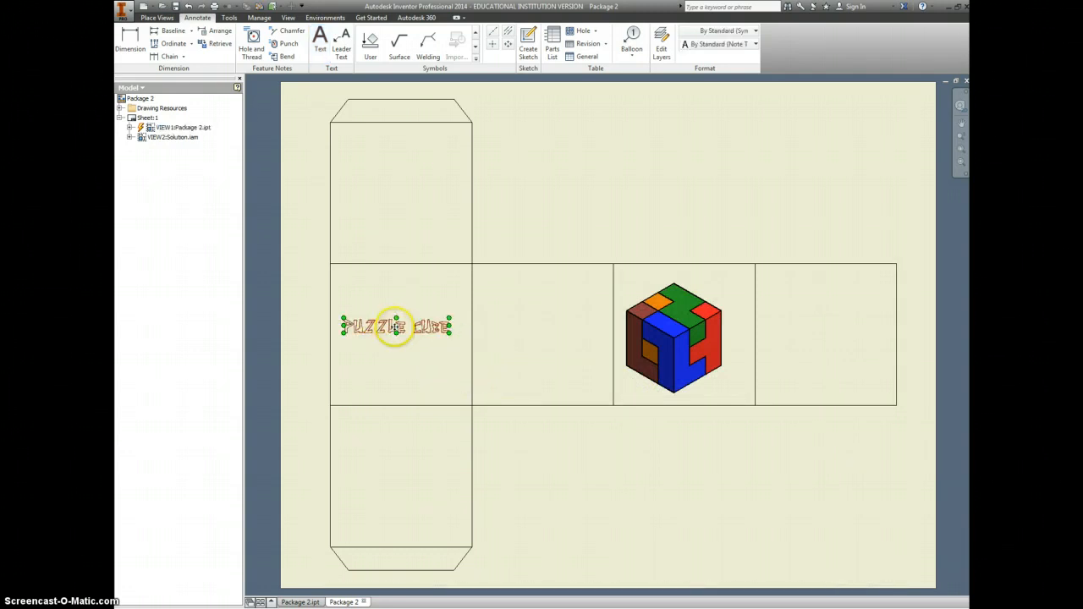
right_click(396, 330)
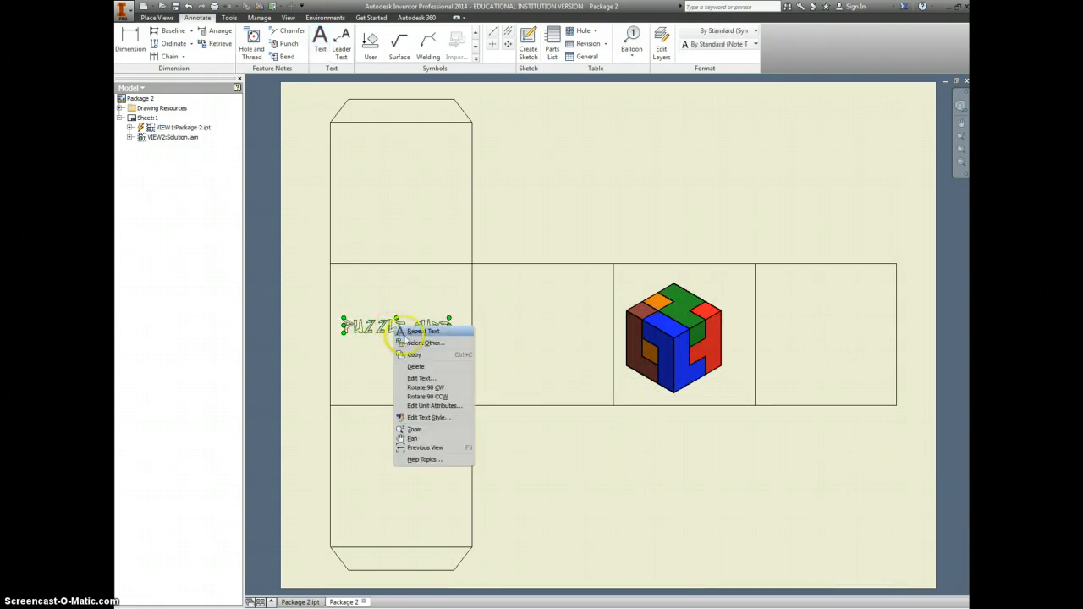
left_click(425, 387)
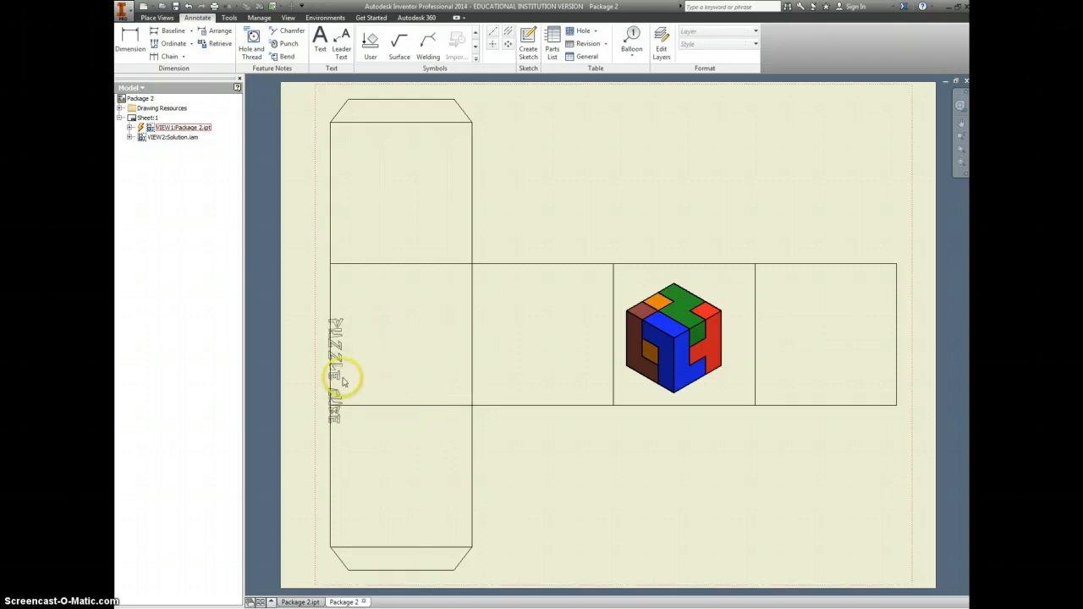
left_click_drag(343, 381, 819, 337)
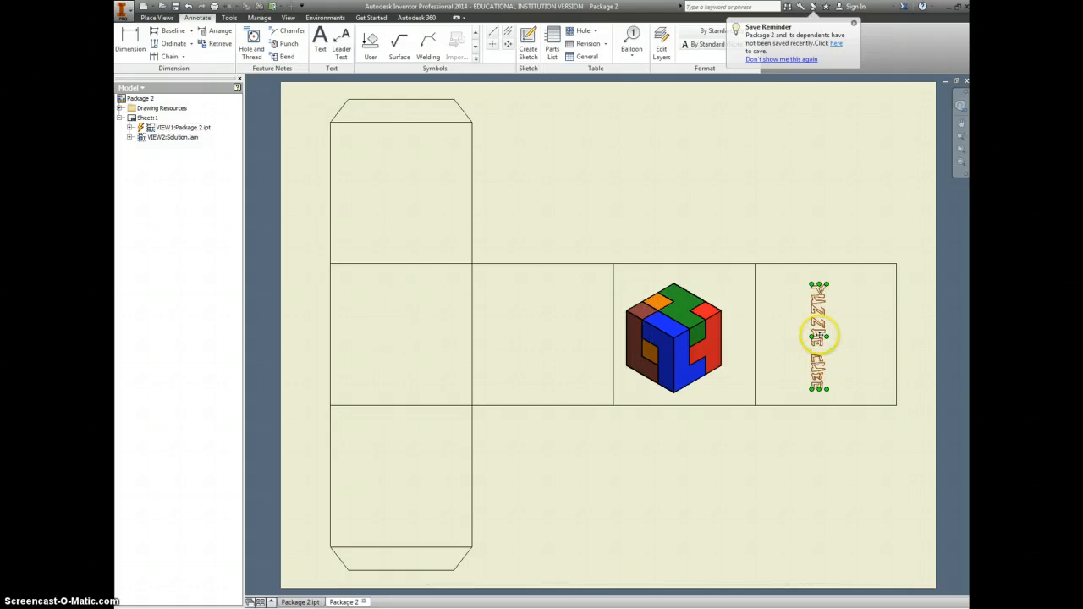
Turn the PUZZLE CUBE text clockwise by 90° twice more so it reads upward, and position it mid-way in the fourth square
right_click(820, 337)
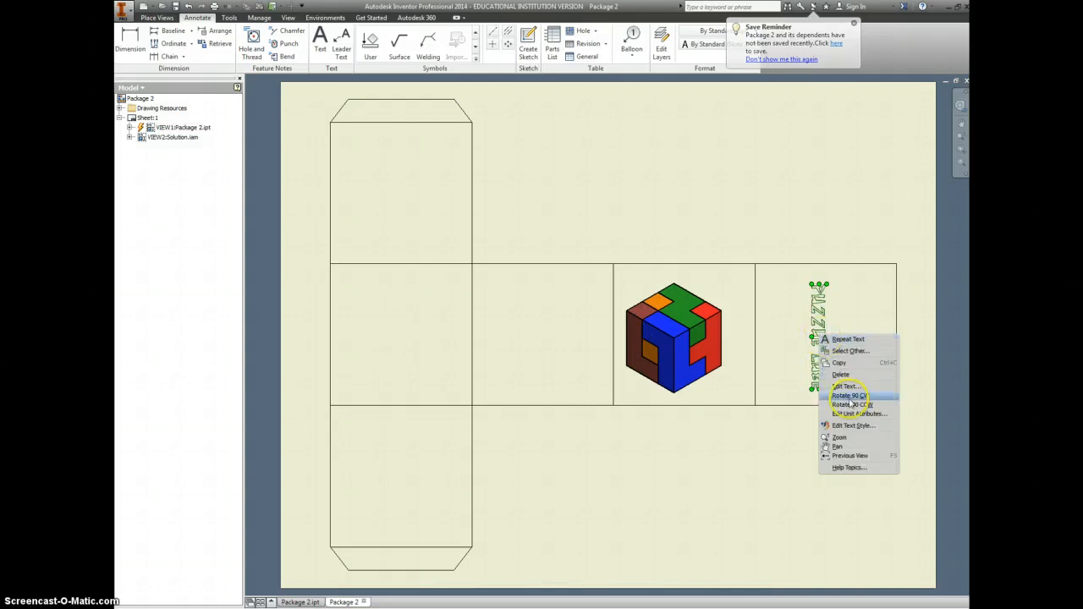
left_click(848, 396)
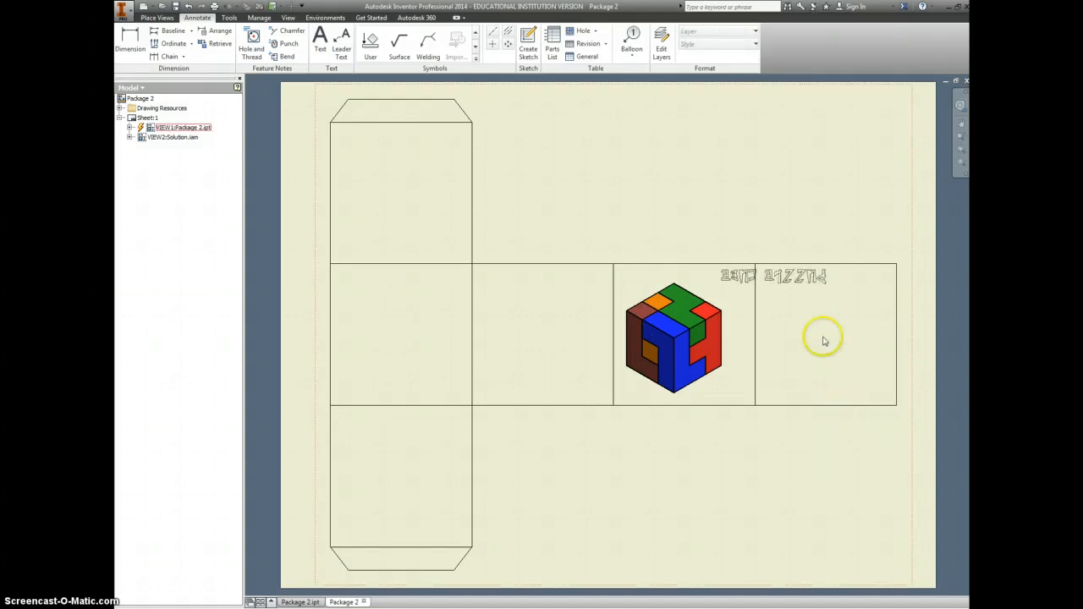
right_click(781, 278)
left_click(812, 337)
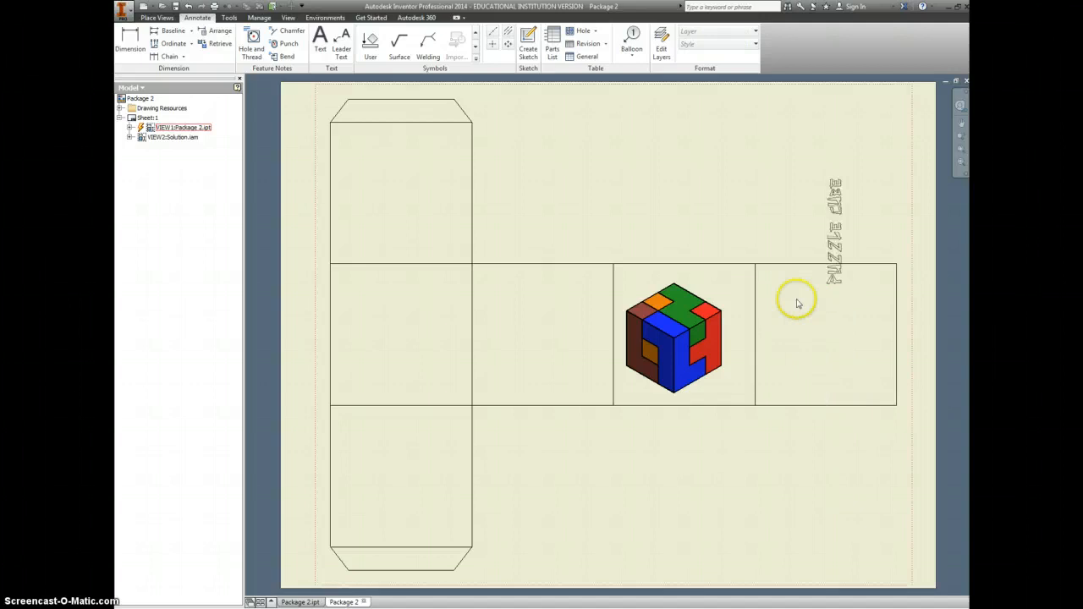
left_click_drag(829, 257, 819, 345)
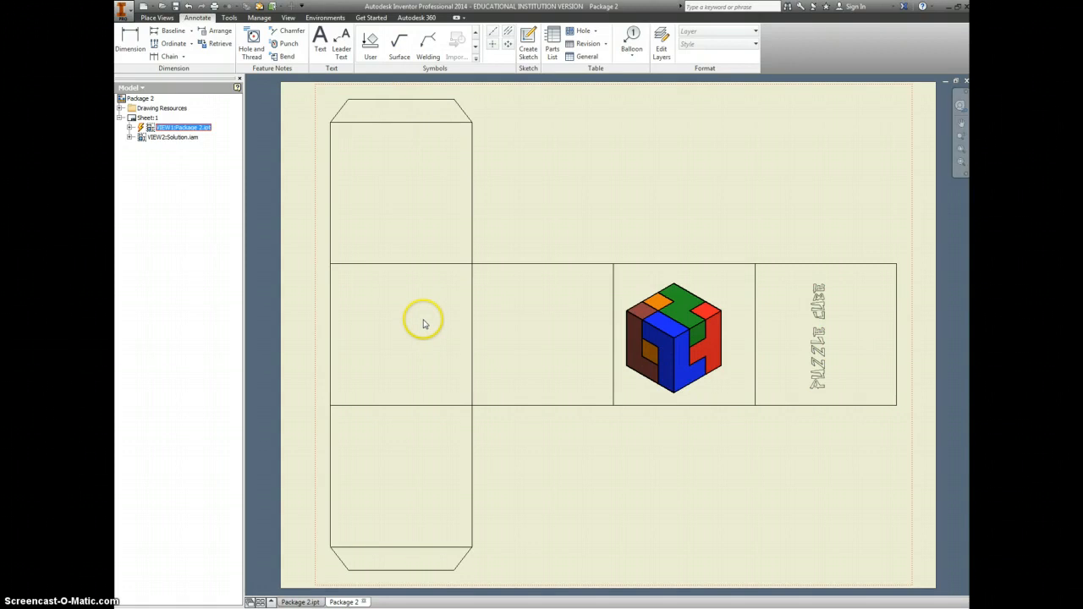
Insert a new Microsoft Word Document object into the drawing
left_click(260, 18)
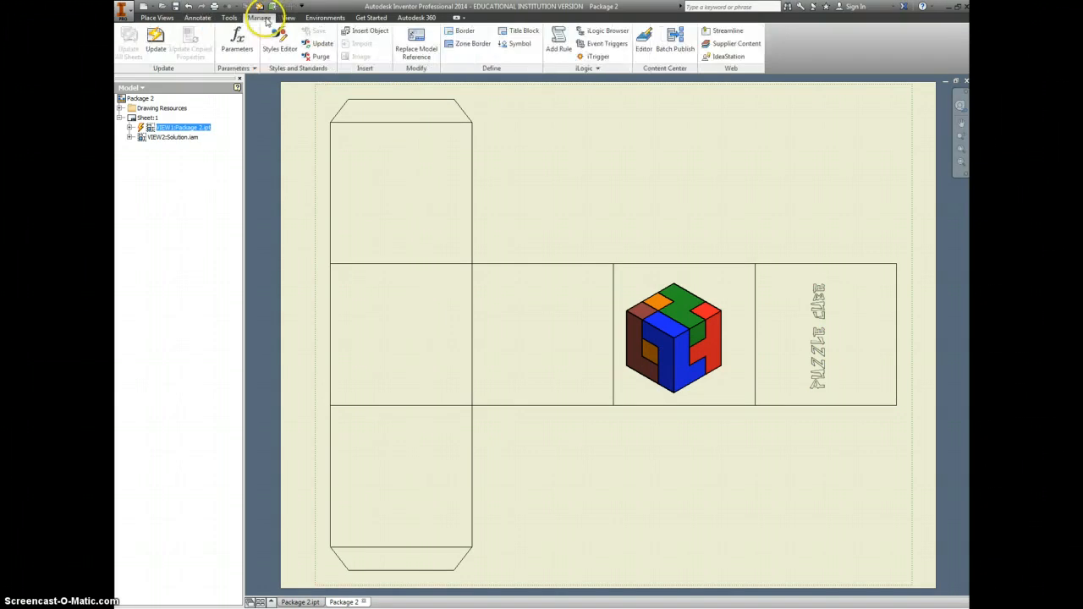
left_click(370, 31)
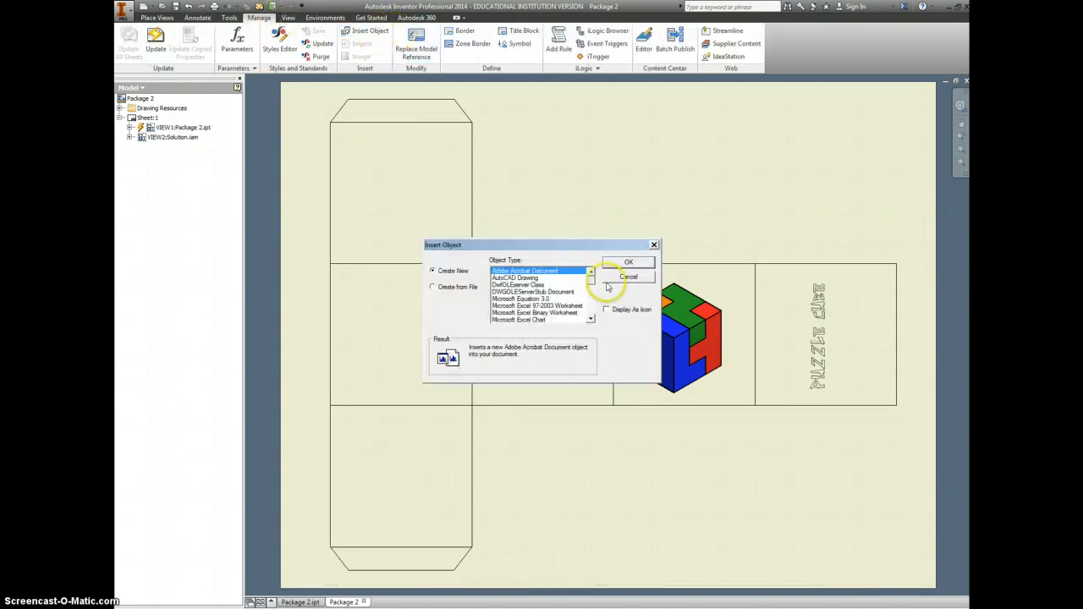
left_click_drag(592, 286, 592, 298)
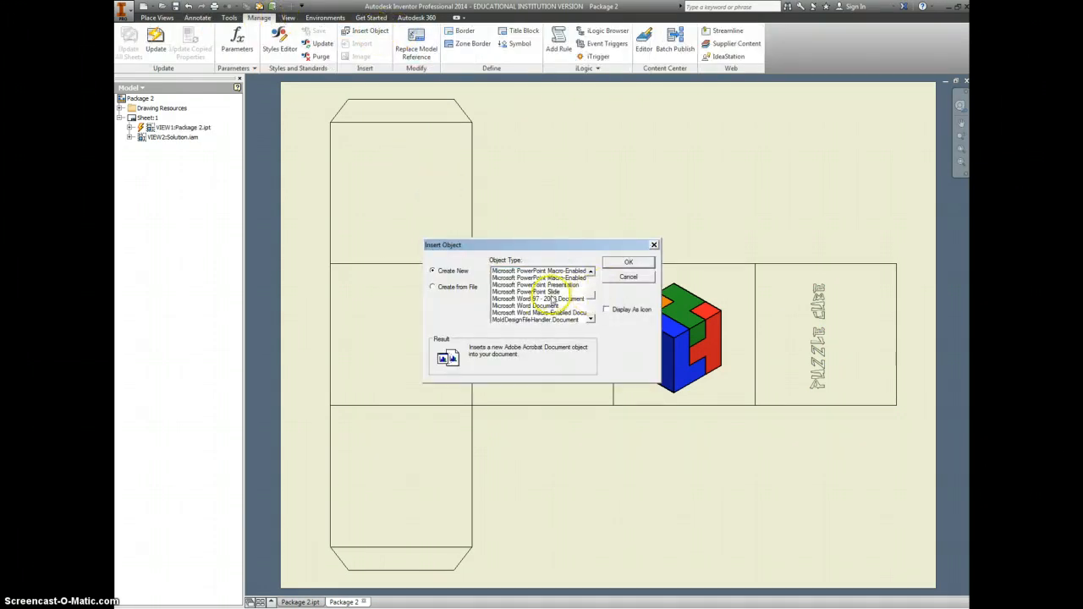
left_click(533, 305)
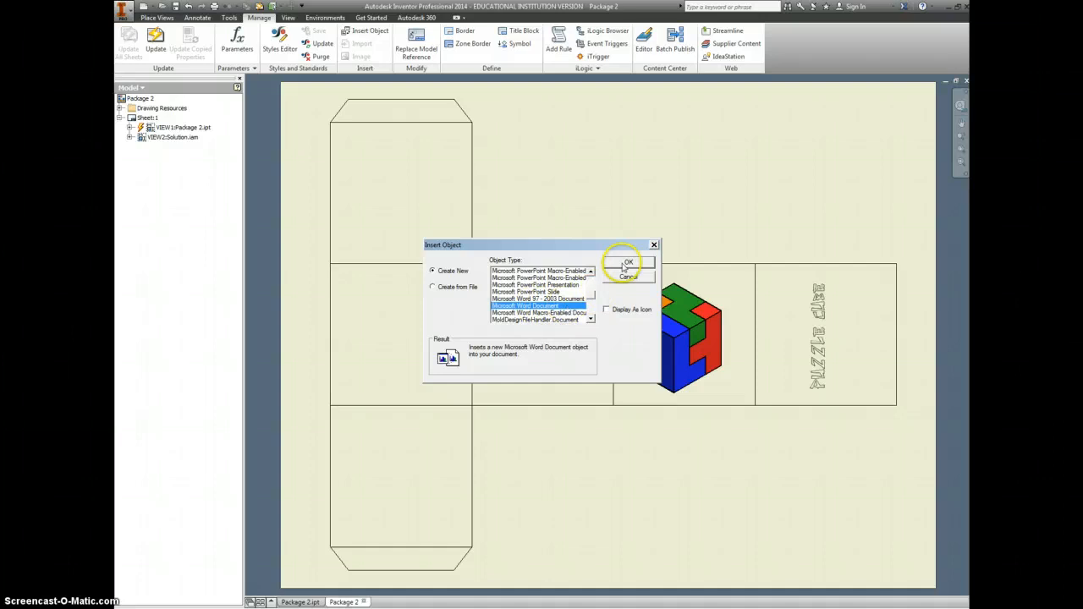
left_click(625, 266)
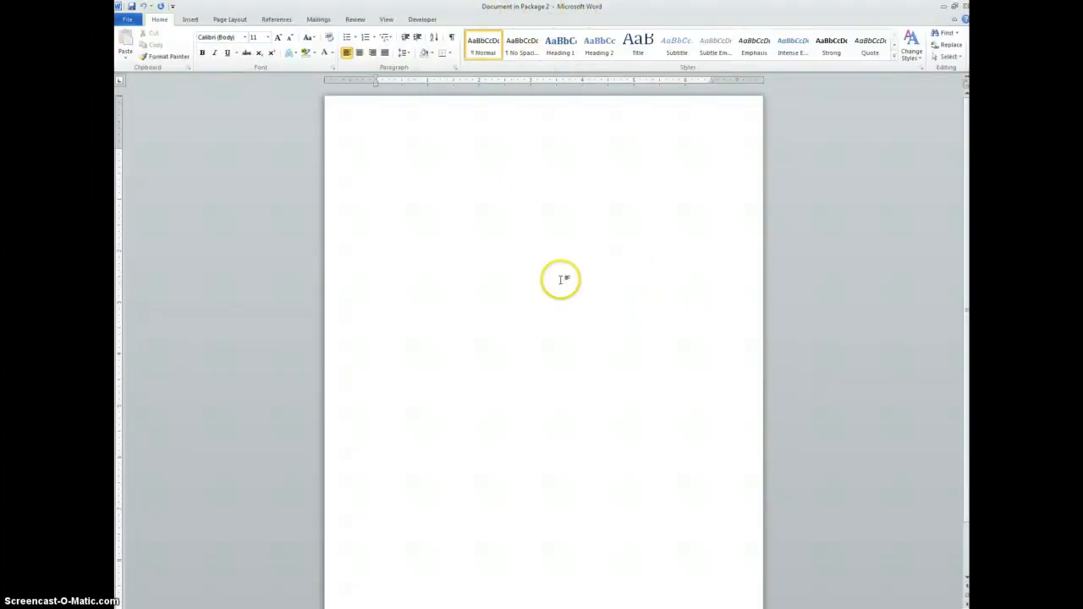
Switch to a new Chrome tab and search Google Images for COOL BARCODES
left_click(186, 608)
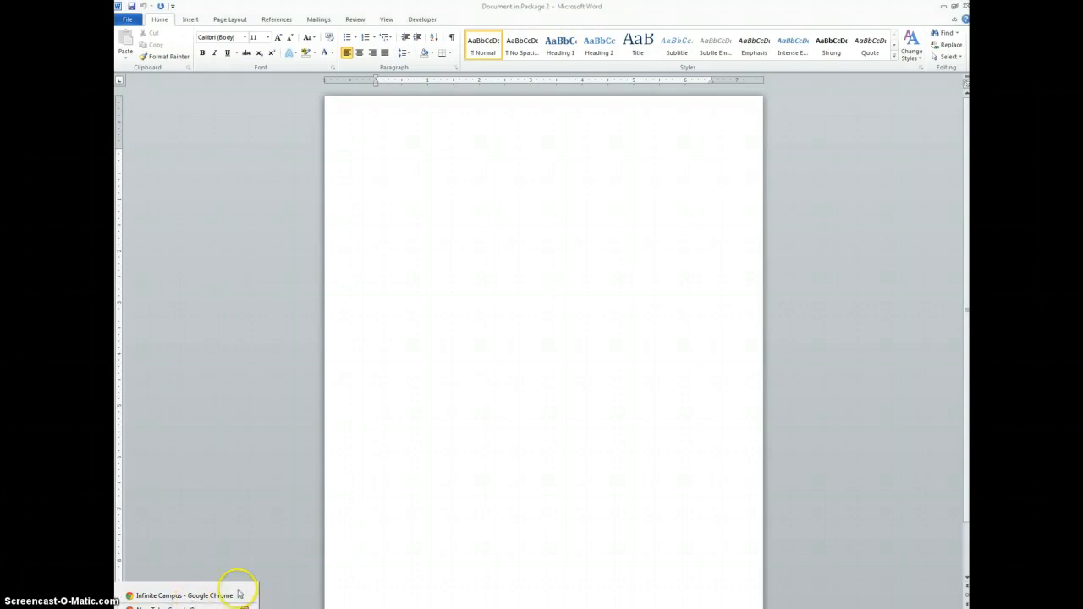
left_click(387, 510)
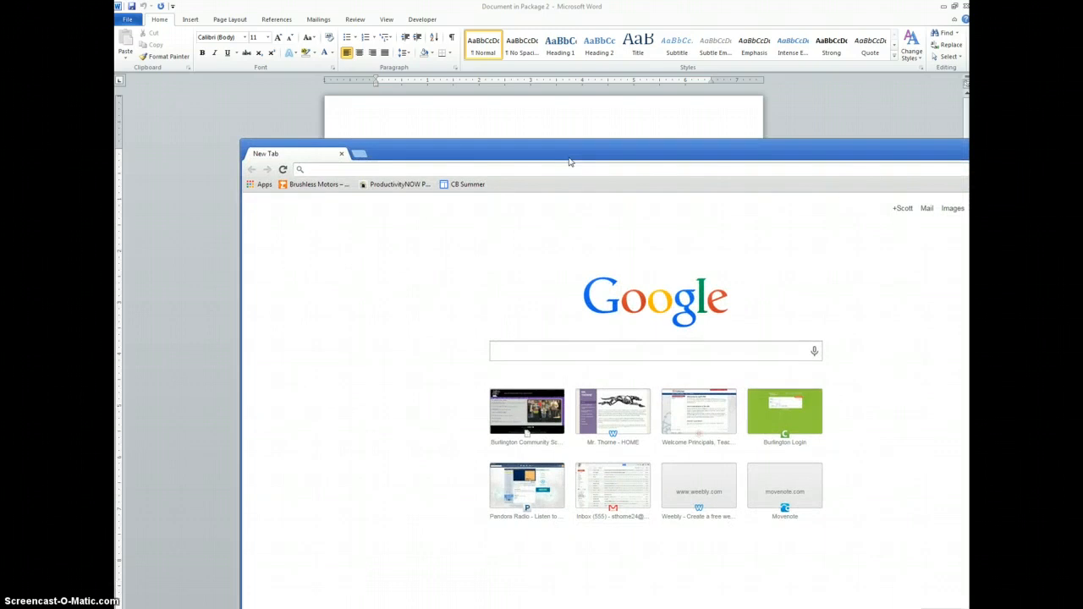
type("COOL BA")
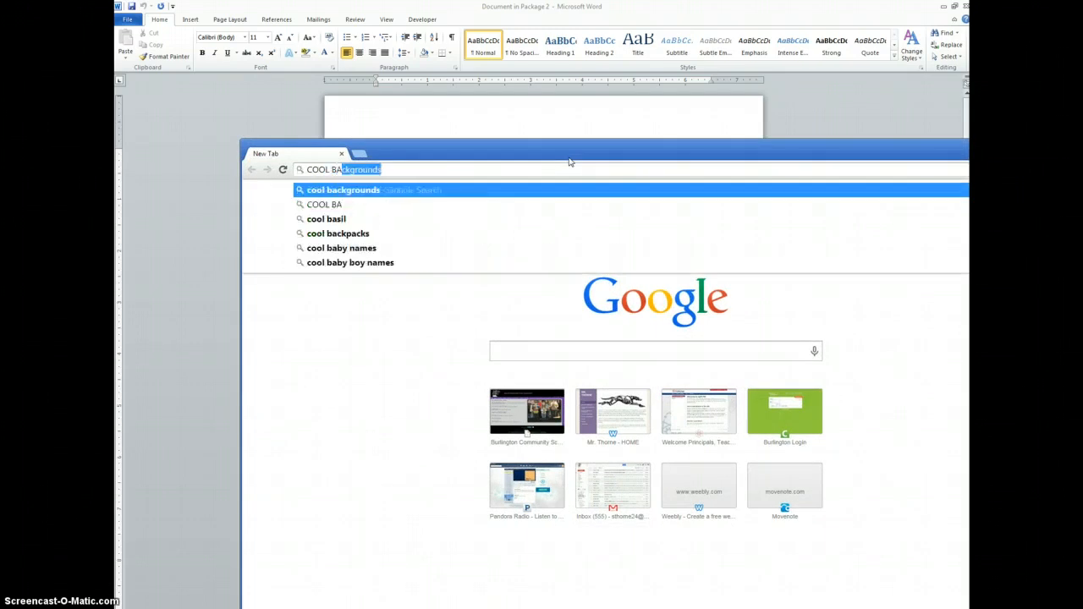
type("RCODES")
key("Return")
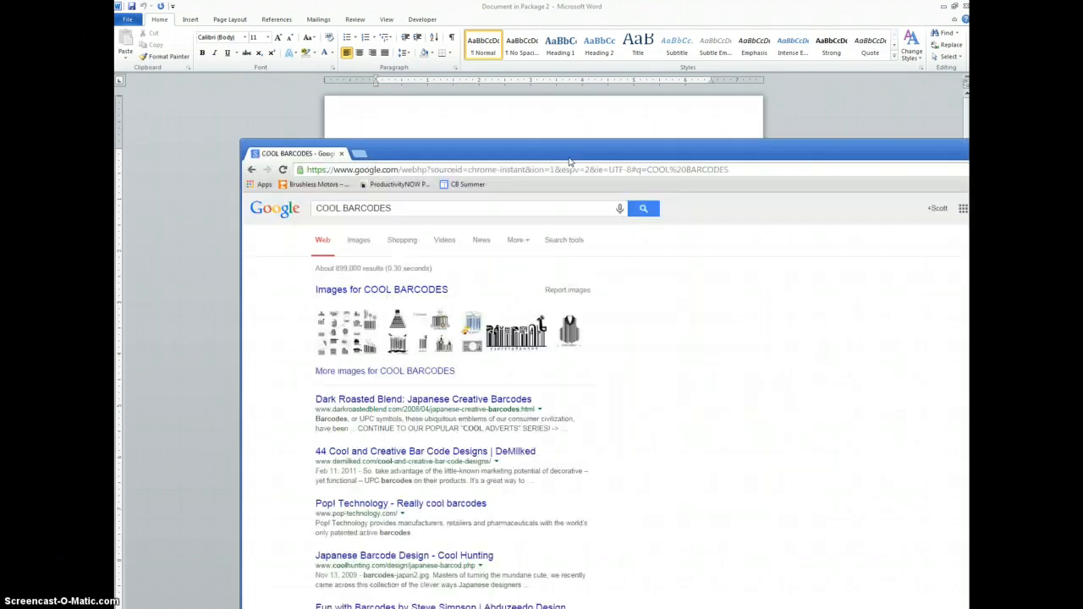
left_click(358, 244)
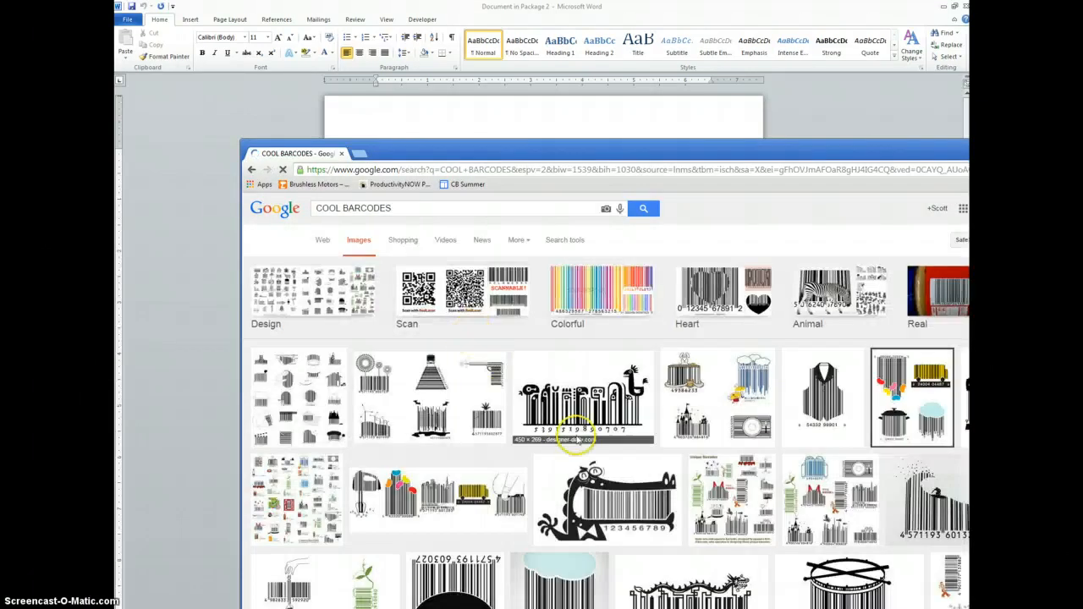
Open the black-and-white animal-shaped barcode by Steve Simpson from the image results and copy the image
left_click(611, 396)
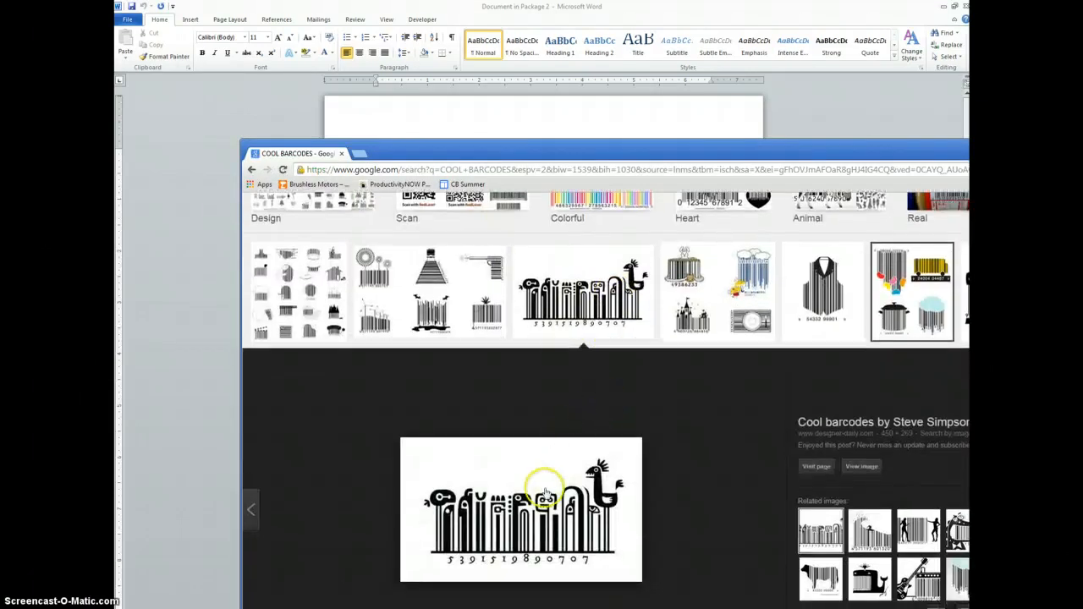
right_click(545, 488)
left_click(589, 426)
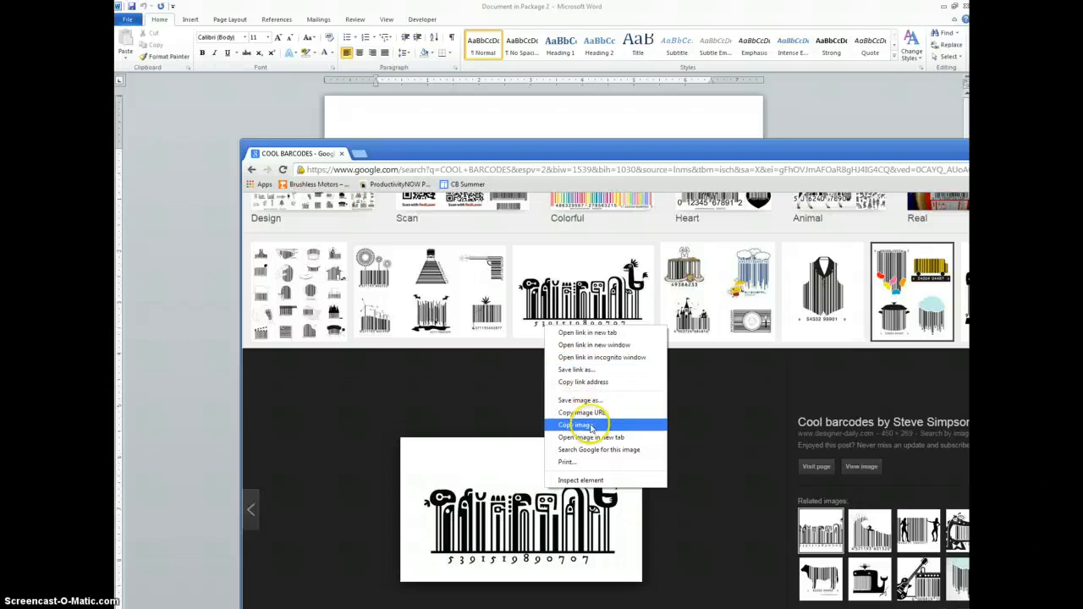
Switch to the Word document, paste the copied barcode image and shrink it proportionally to about 2.9 inches wide
left_click(534, 126)
right_click(499, 150)
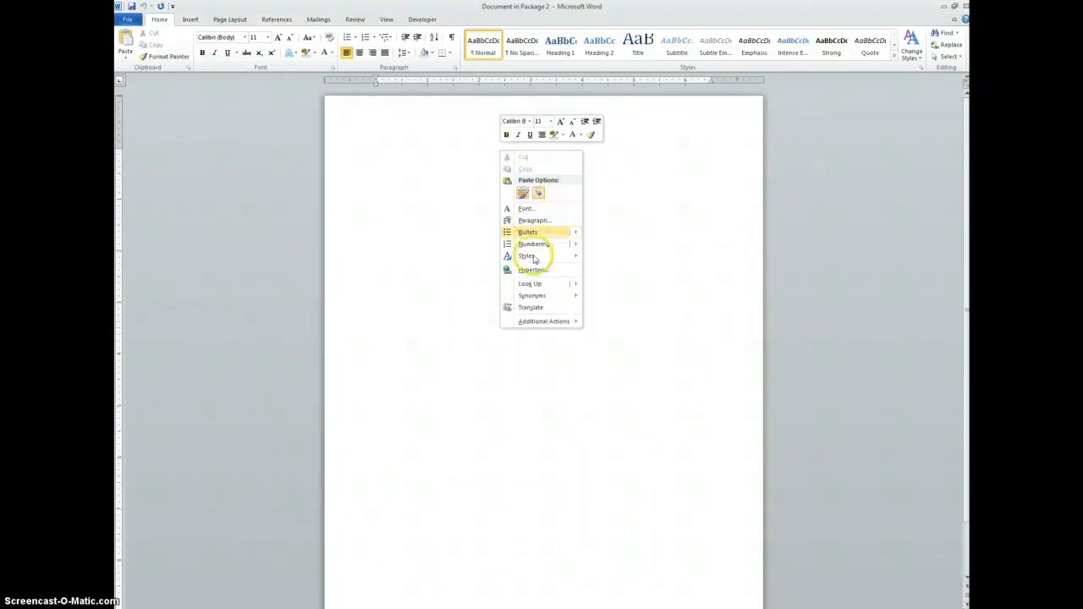
left_click(523, 196)
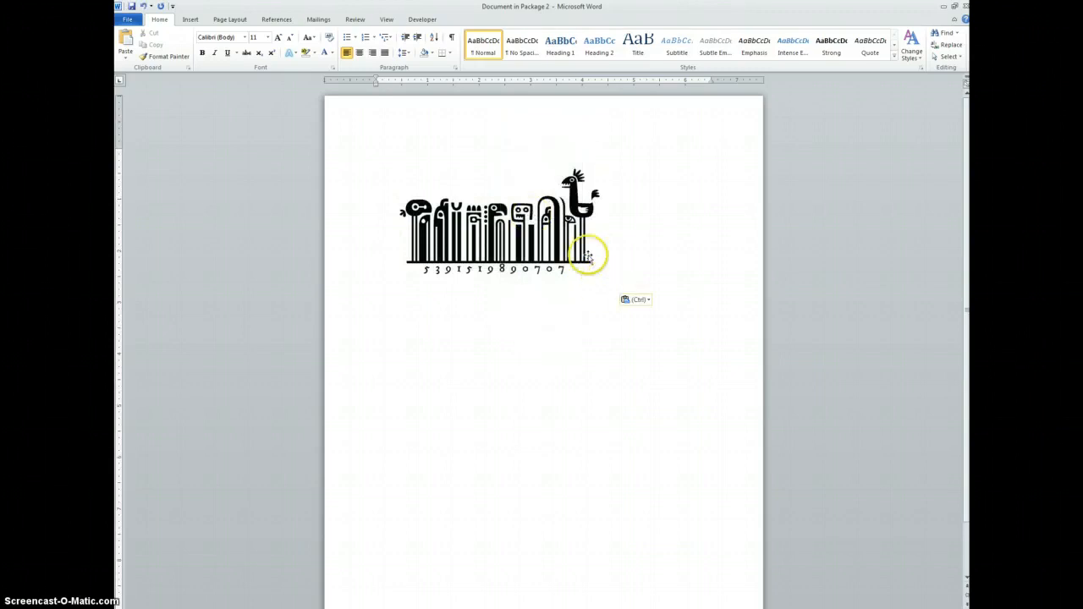
left_click(572, 226)
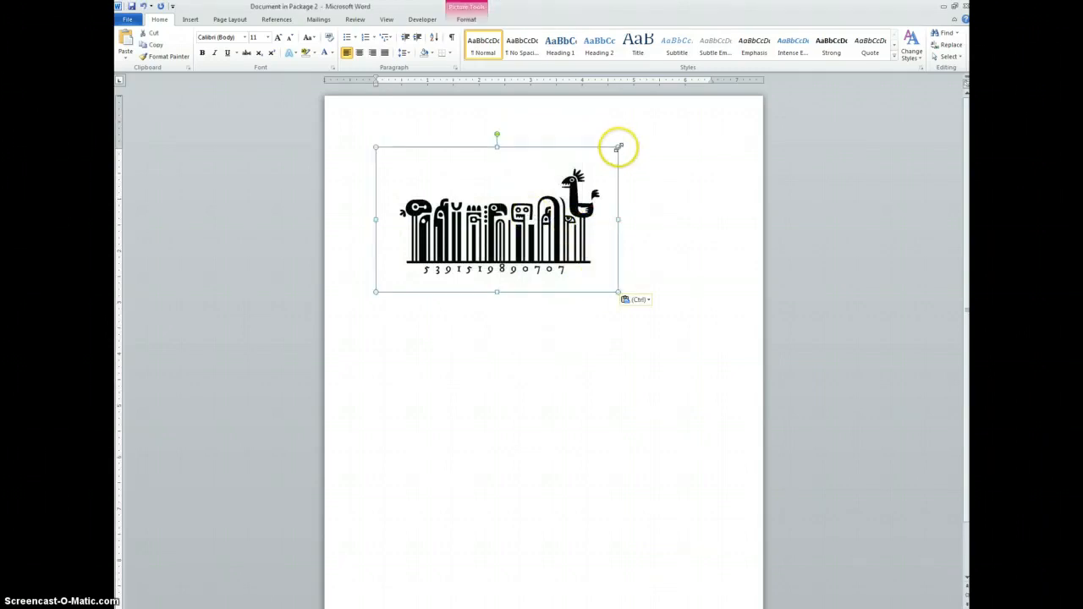
left_click_drag(619, 148, 523, 204)
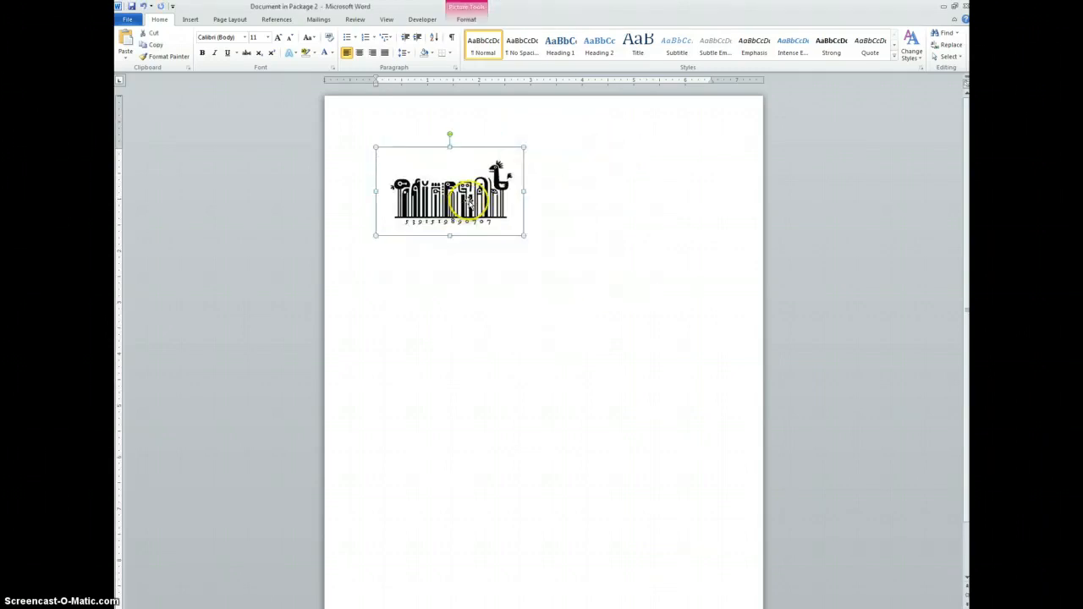
left_click(583, 217)
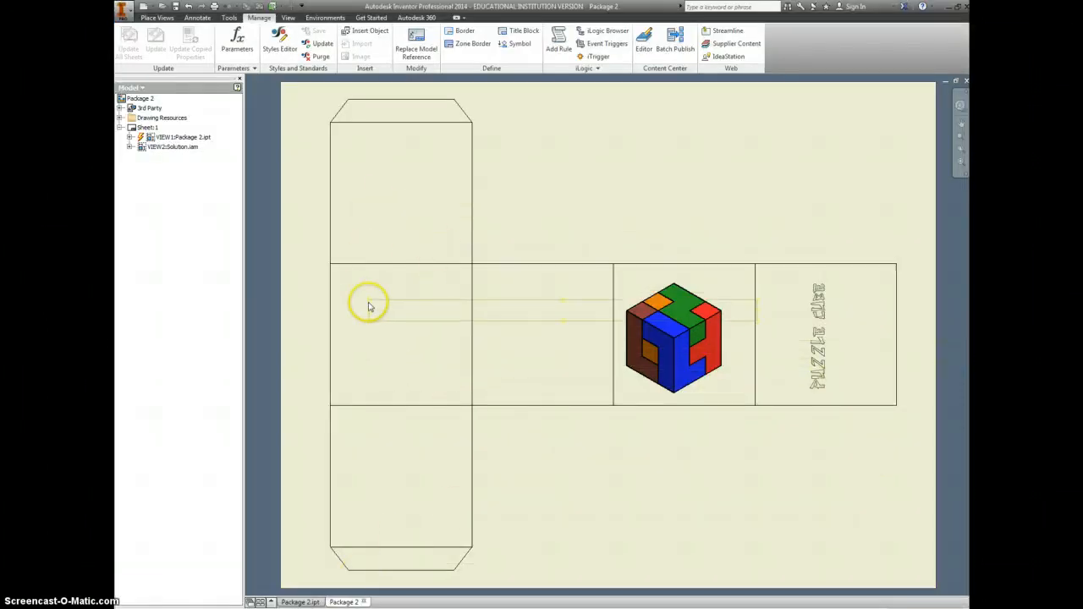
Stretch the embedded object's frame downward around the whole barcode and centre the barcode over the first square of the box pattern's horizontal row
left_click(355, 299)
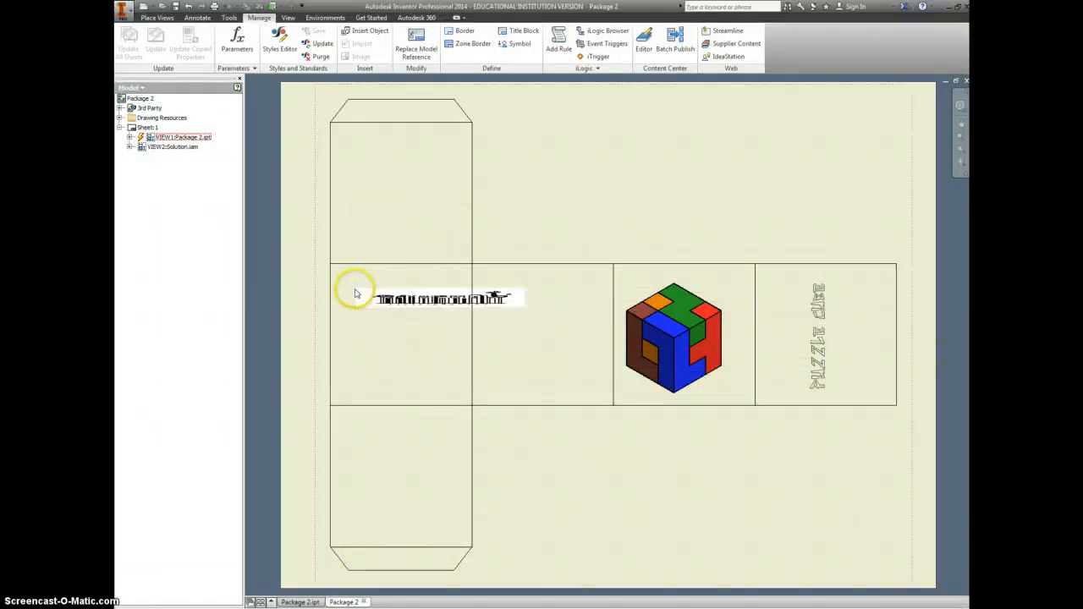
left_click(551, 316)
left_click_drag(550, 313, 546, 390)
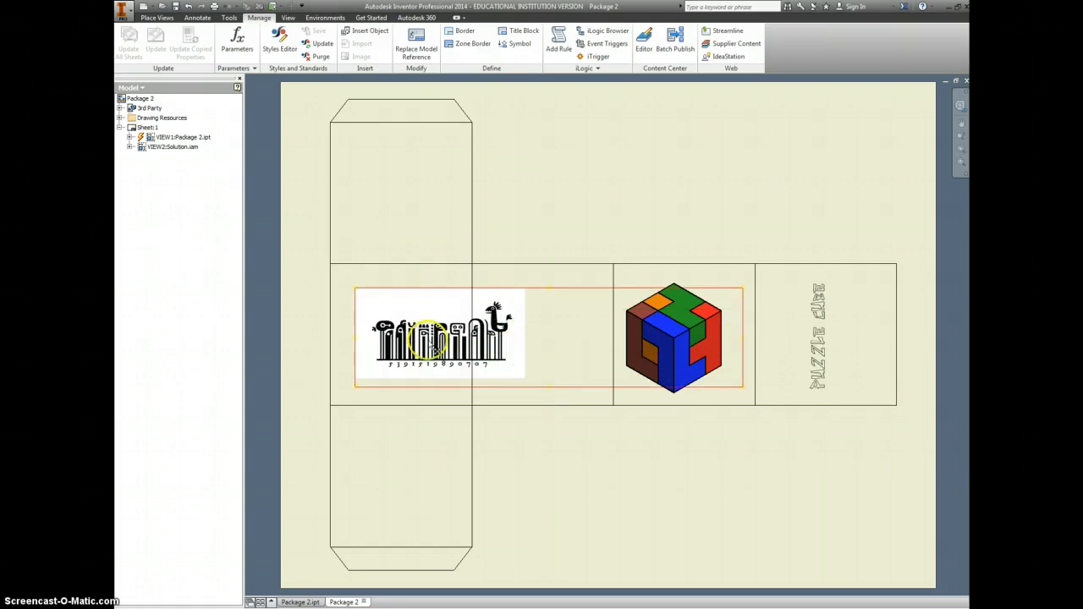
mouse_move(411, 346)
left_mouse_down()
mouse_move(378, 347)
mouse_move(434, 350)
left_mouse_up()
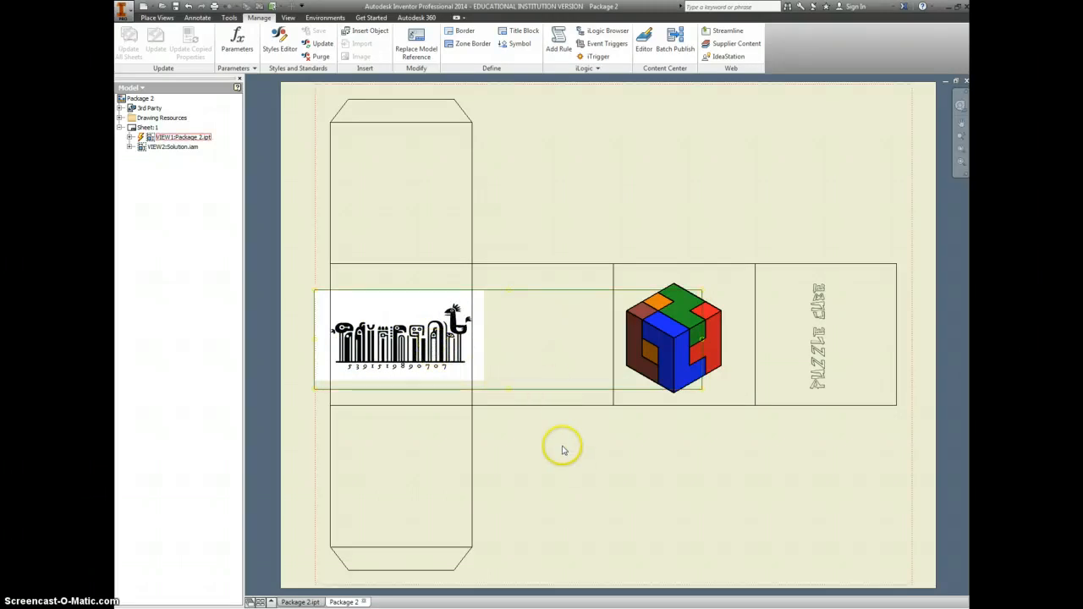
left_click(563, 450)
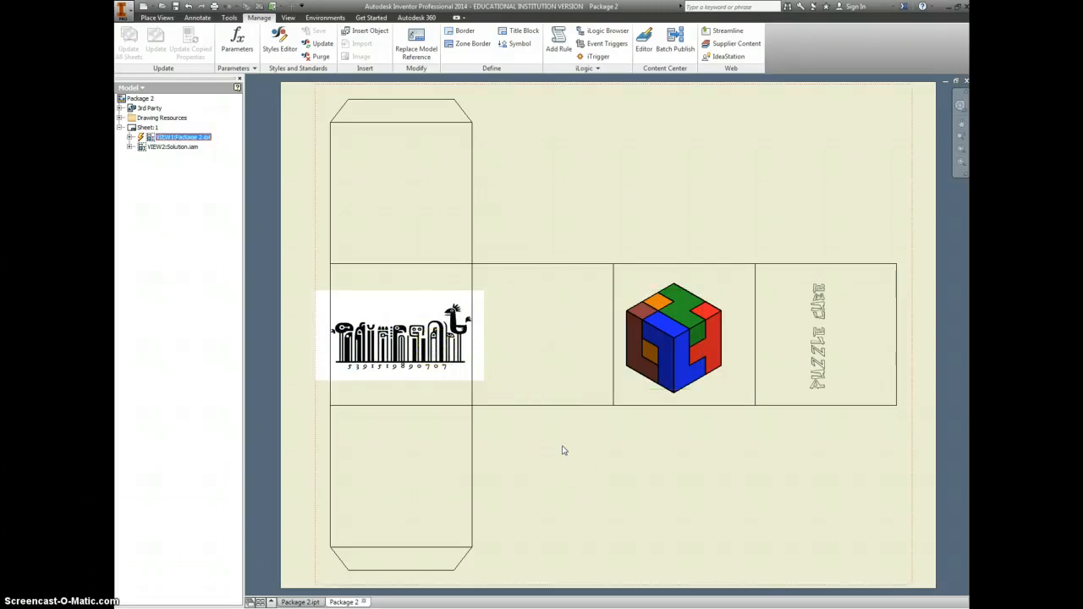
left_click(570, 449)
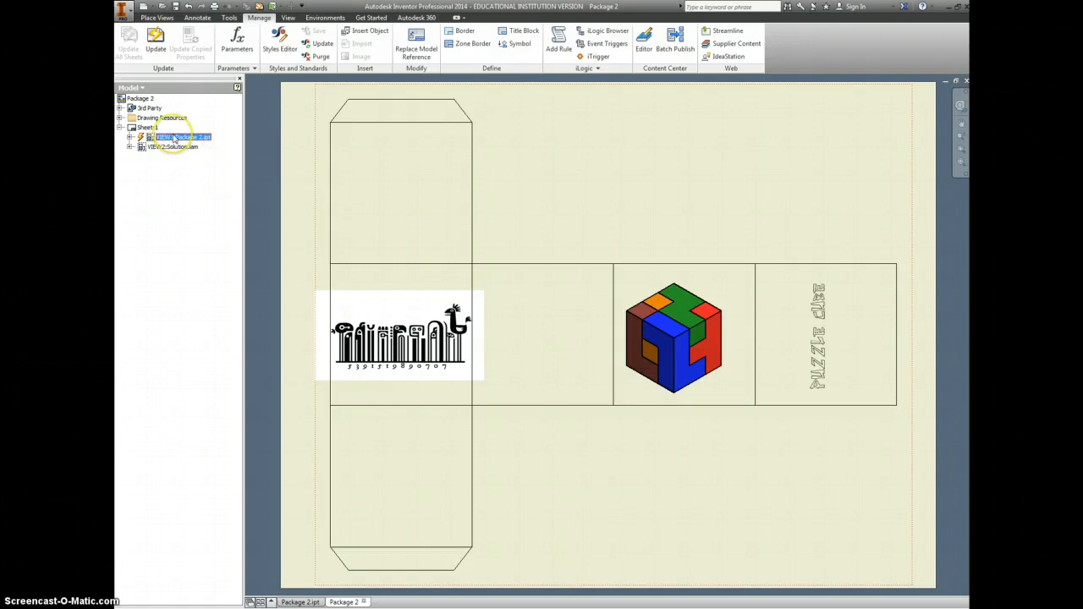
Delete the Package 2.ipt flat pattern view, VIEW1, from the sheet, keeping only the decorations
right_click(174, 138)
key("Escape")
right_click(170, 141)
left_click(182, 165)
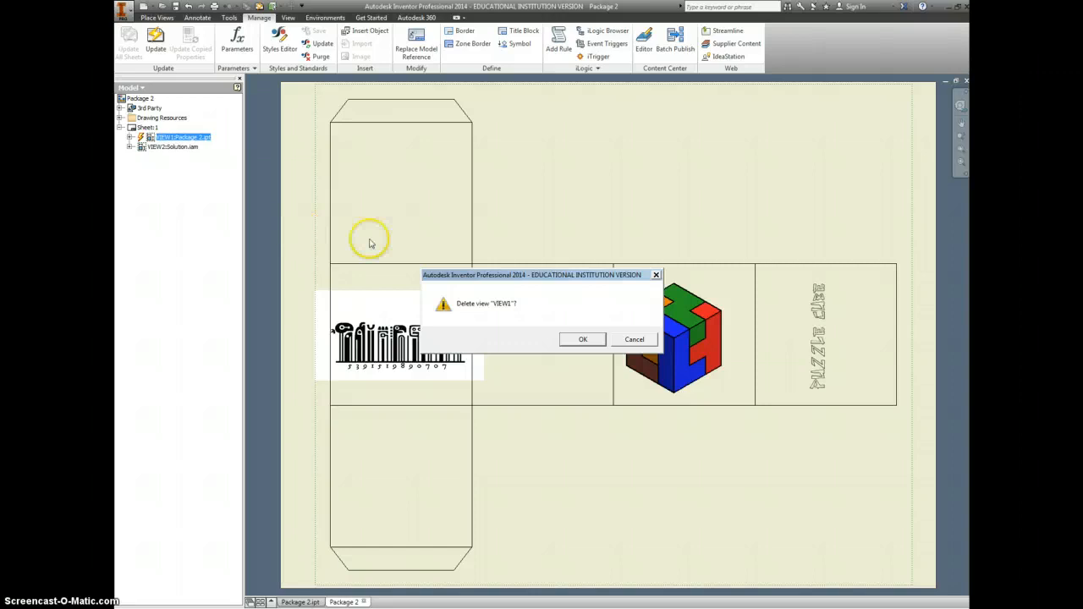
left_click(580, 338)
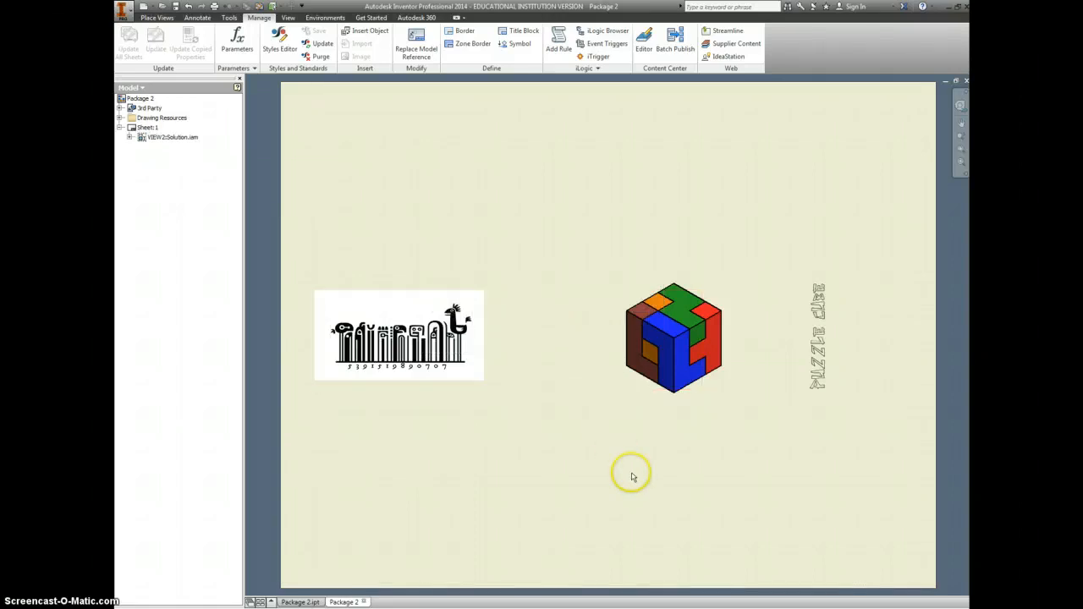